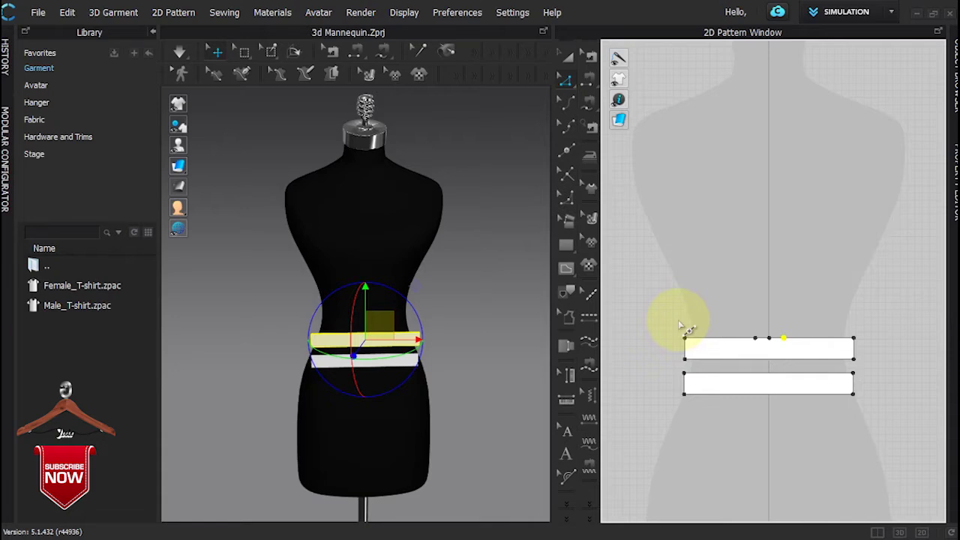
Step: Draw a five-point polygon for the front bodice panel from the waistband to the shoulder, with an armhole side about 23.6 long
key("h")
left_click(684, 328)
left_click(660, 261)
left_click(689, 91)
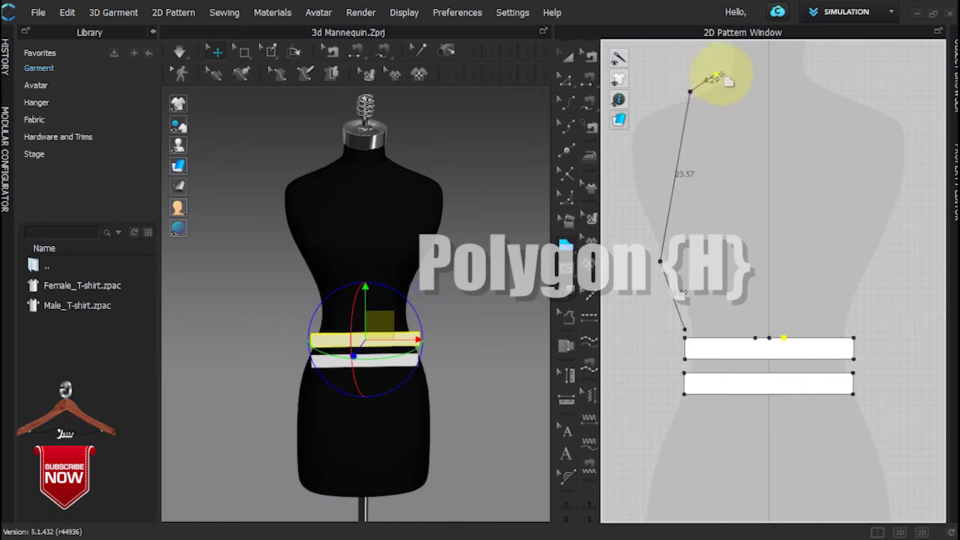
left_click(723, 77)
left_click(754, 329)
left_click(686, 330)
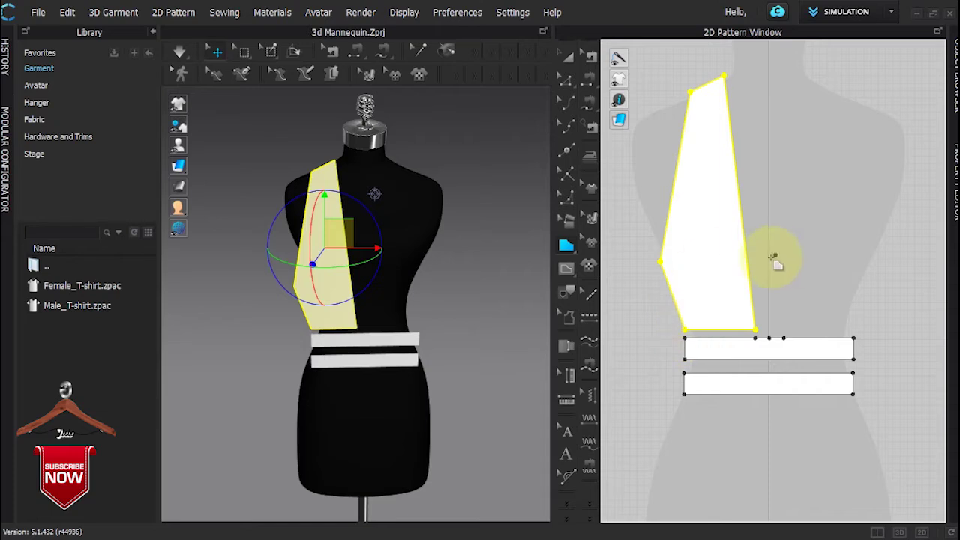
Step: Curve the bodice panel's armhole edge inward to a length of about 25.3
left_click(673, 208)
key("c")
left_click_drag(679, 215, 694, 226)
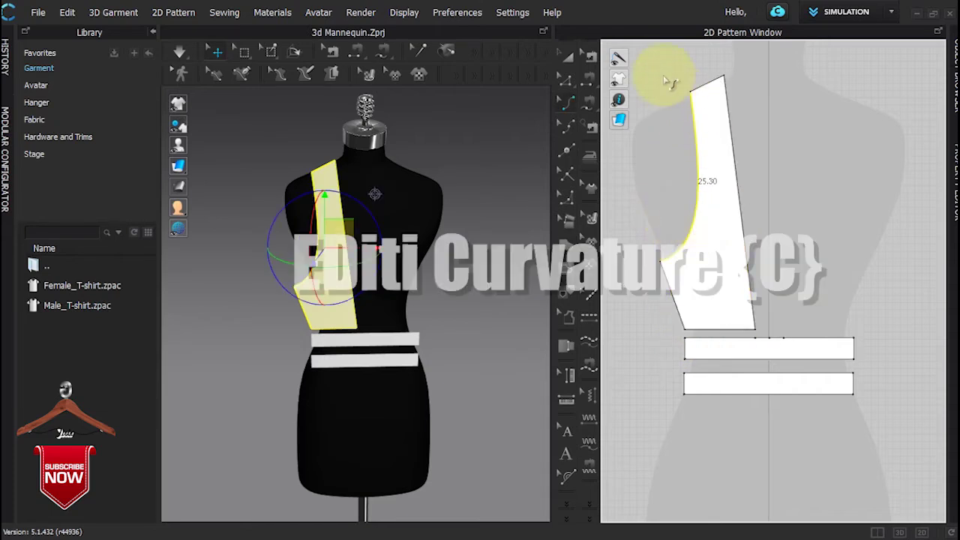
left_click(667, 80)
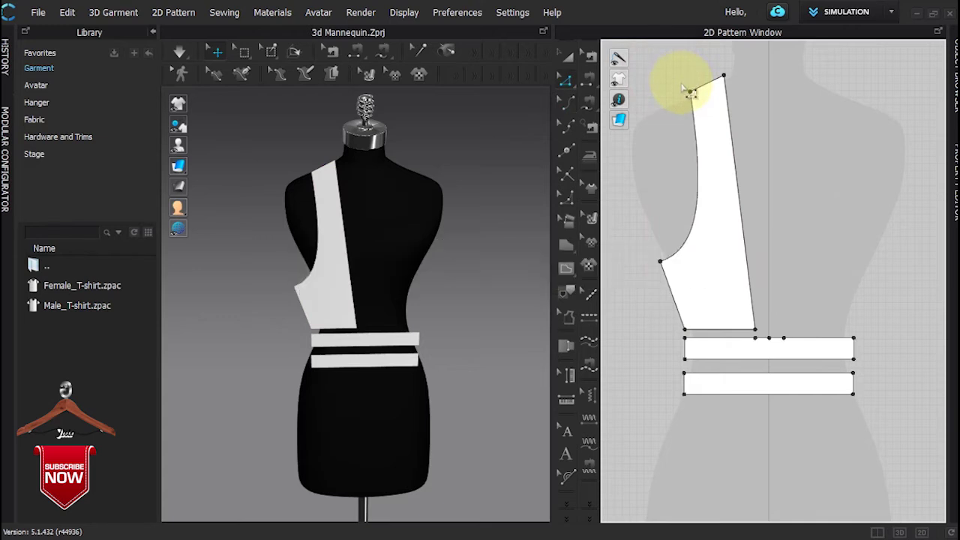
Step: Shift the panel's two shoulder points slightly outward and down, and refine the armhole curve to a length of about 24.65
mouse_move(699, 102)
left_mouse_down()
mouse_move(689, 91)
mouse_move(688, 103)
mouse_move(698, 106)
left_mouse_up()
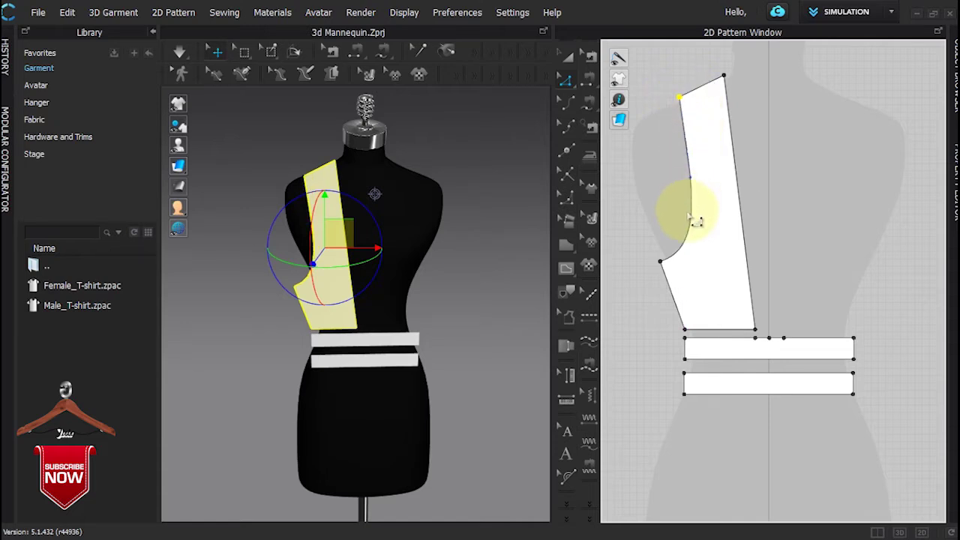
mouse_move(699, 238)
left_mouse_down()
mouse_move(689, 230)
mouse_move(696, 220)
left_mouse_up()
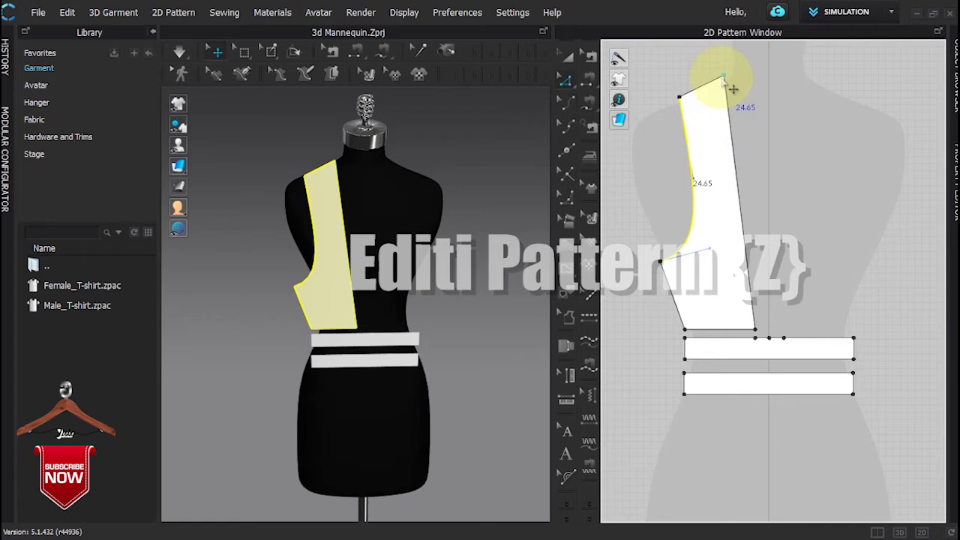
left_click_drag(736, 84, 729, 90)
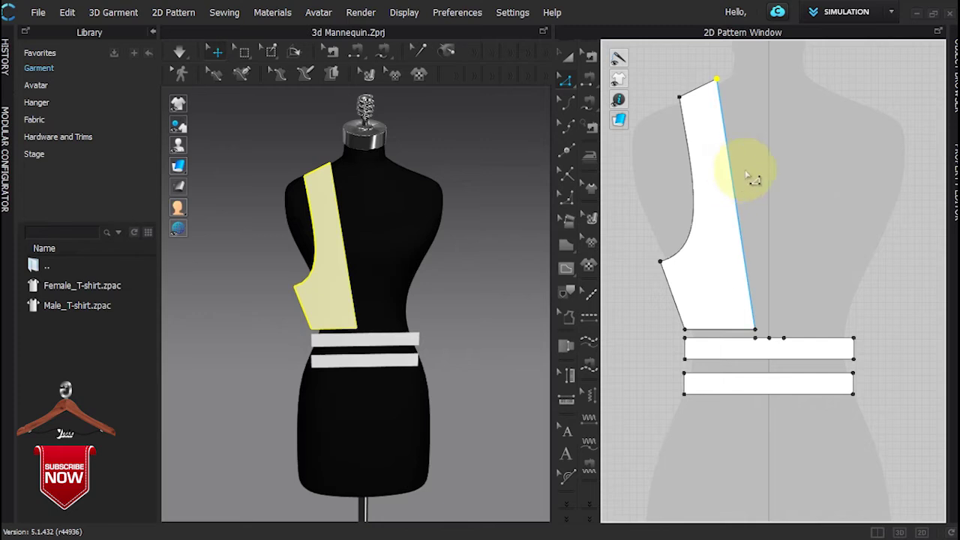
Step: Copy the bodice panel and paste the duplicate beside the avatar silhouette at the same height
key("a")
scroll(698, 256, "down", 3)
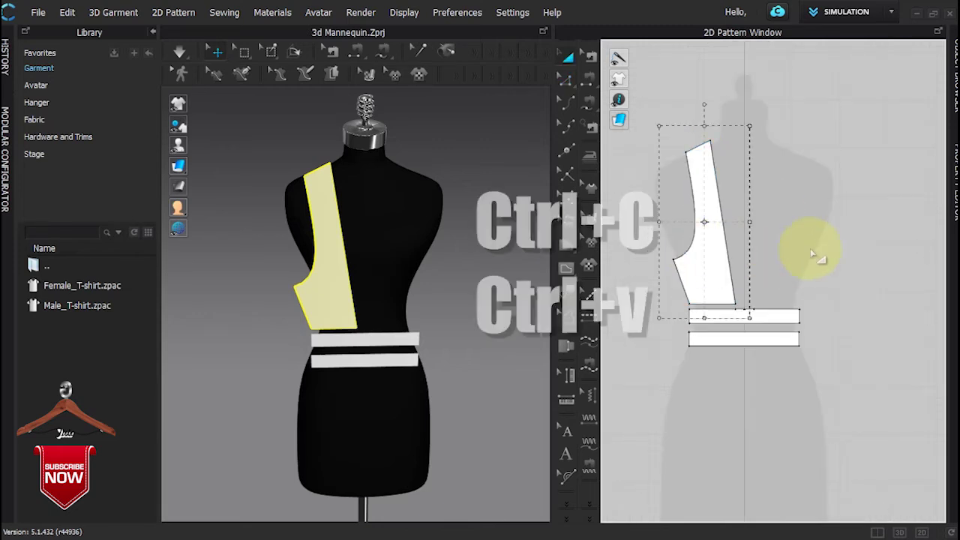
left_click(709, 240)
key("ctrl+c")
key("ctrl+v")
left_click(868, 219)
Step: Create a linked symmetric duplicate of the original front panel and place it across the centre line
left_click(707, 242)
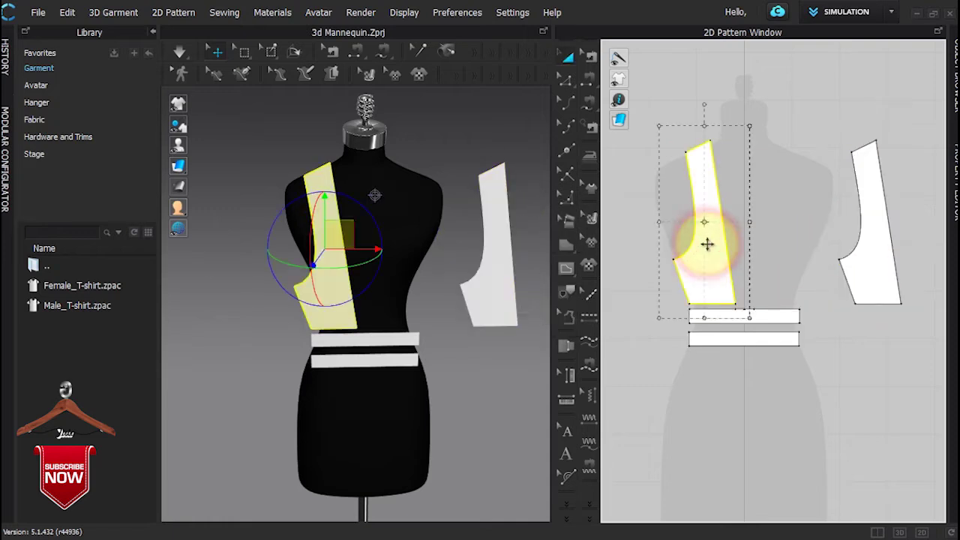
key("ctrl+d")
left_click(794, 222)
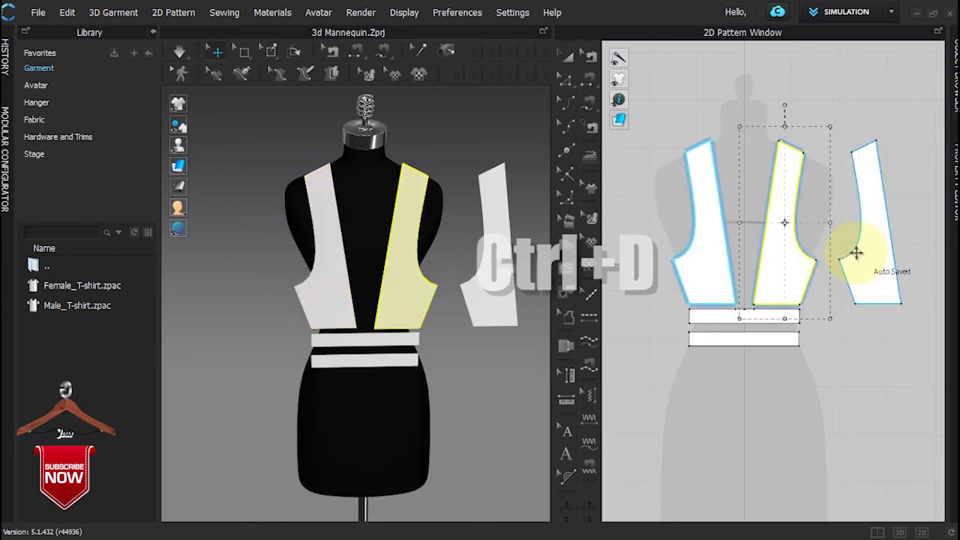
Step: Add a point low on the pasted panel's centre edge and move it outward so the section below is vertical
middle_click_drag(873, 256, 796, 272)
scroll(890, 265, "up", 3)
key("x")
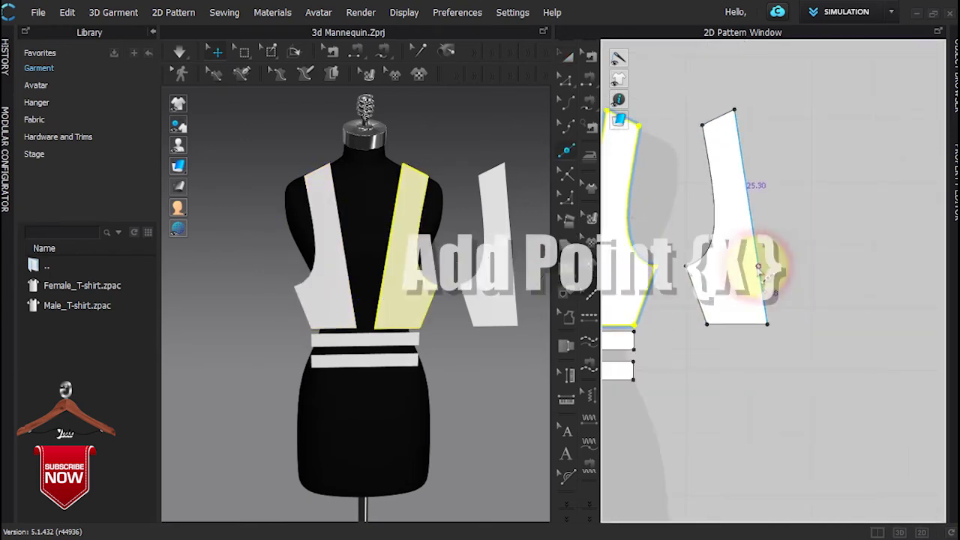
left_click(760, 271)
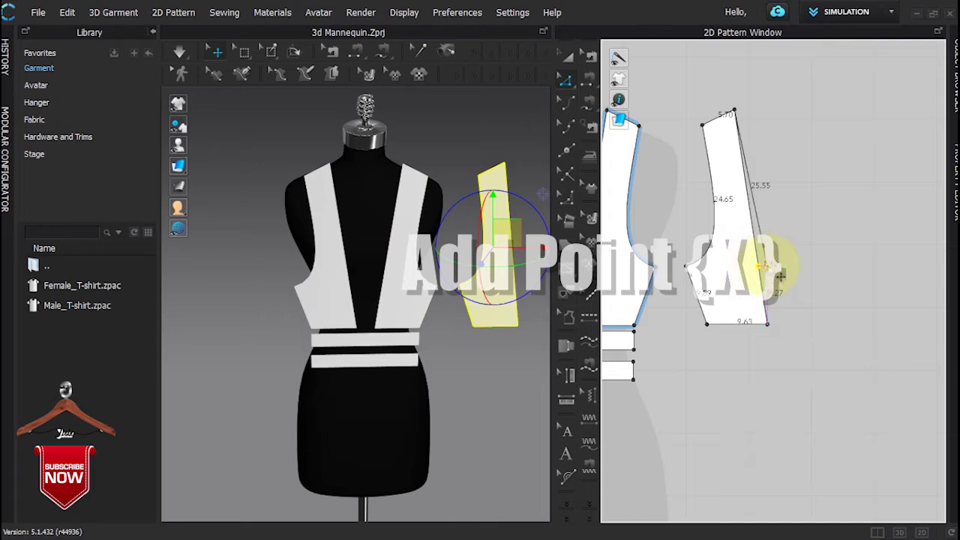
left_click(766, 267)
Step: Add a second point just above and move it inward, level with the first, forming a horizontal neckline segment about 1.7 wide
scroll(773, 266, "up", 3)
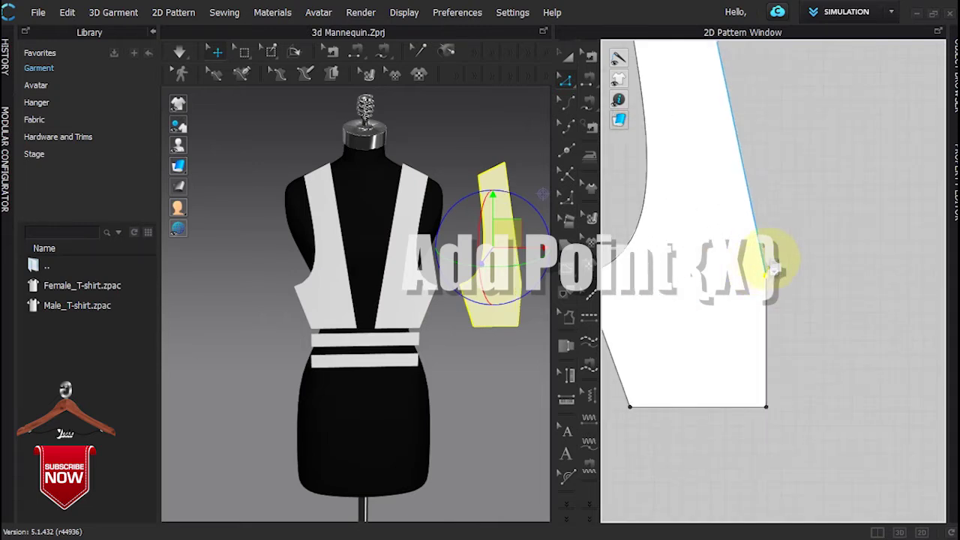
left_click(757, 234)
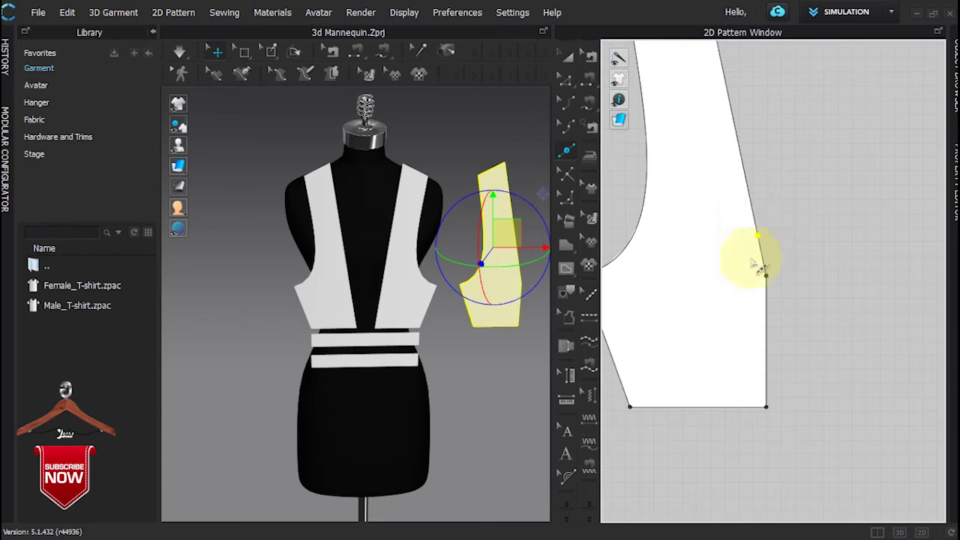
left_click_drag(759, 234, 741, 276)
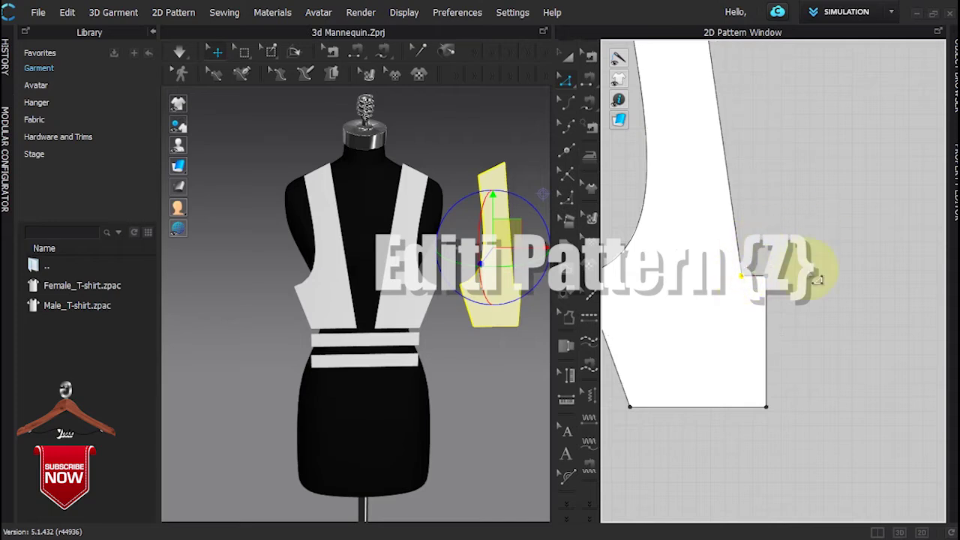
Step: Unfold the pasted panel across its vertical centre edge into a full back panel
scroll(817, 277, "down", 2)
scroll(815, 257, "down", 2)
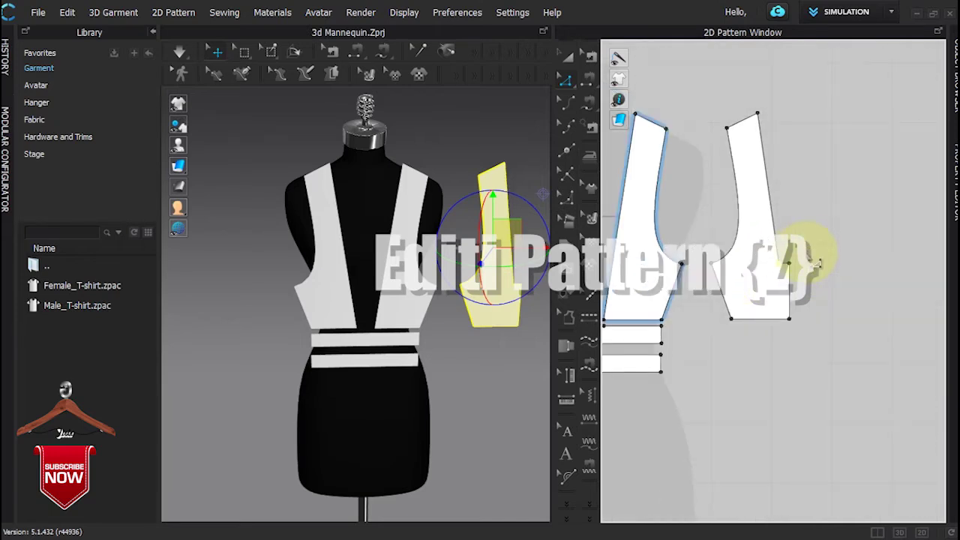
right_click(789, 283)
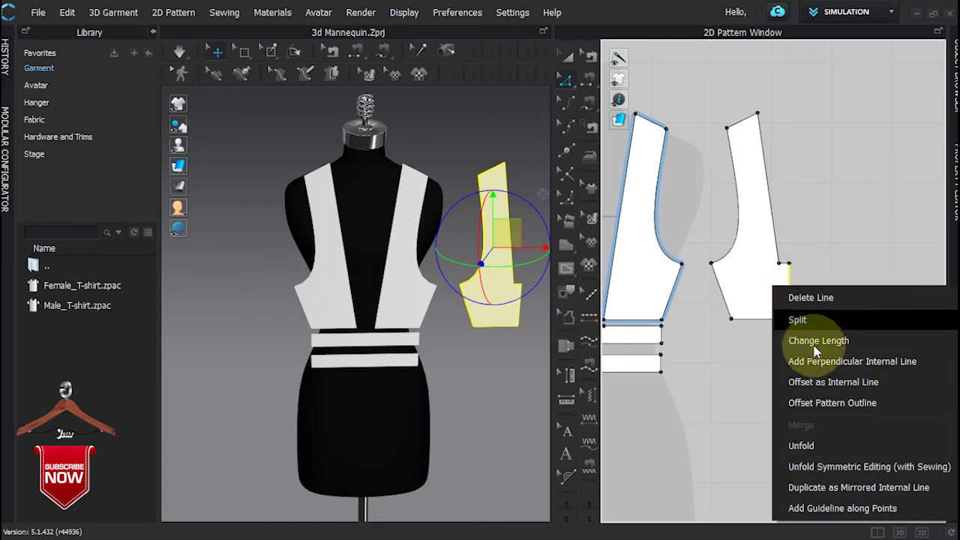
left_click(822, 445)
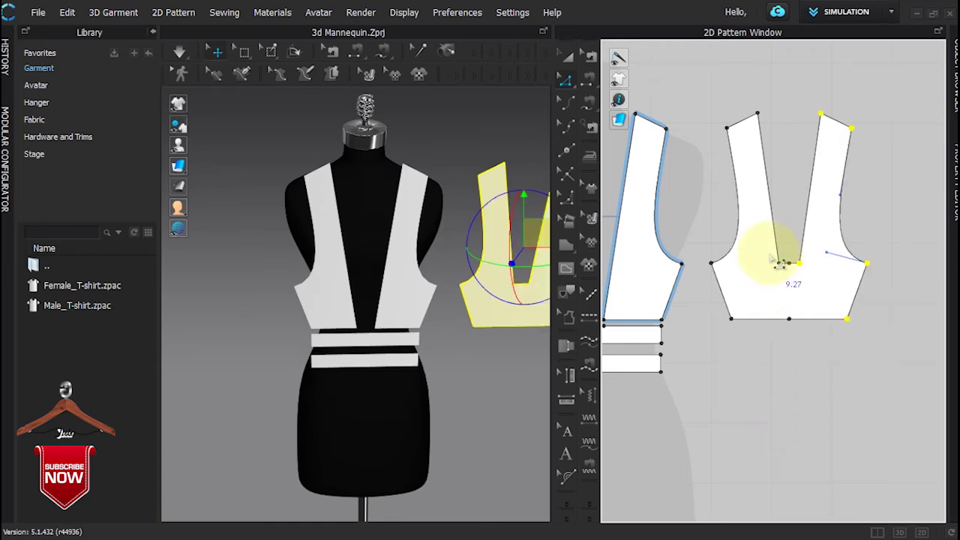
Step: Raise the horizontal base of the back panel's neckline straight up to make the neckline shallower
left_click_drag(765, 250, 796, 238)
key("ctrl+z")
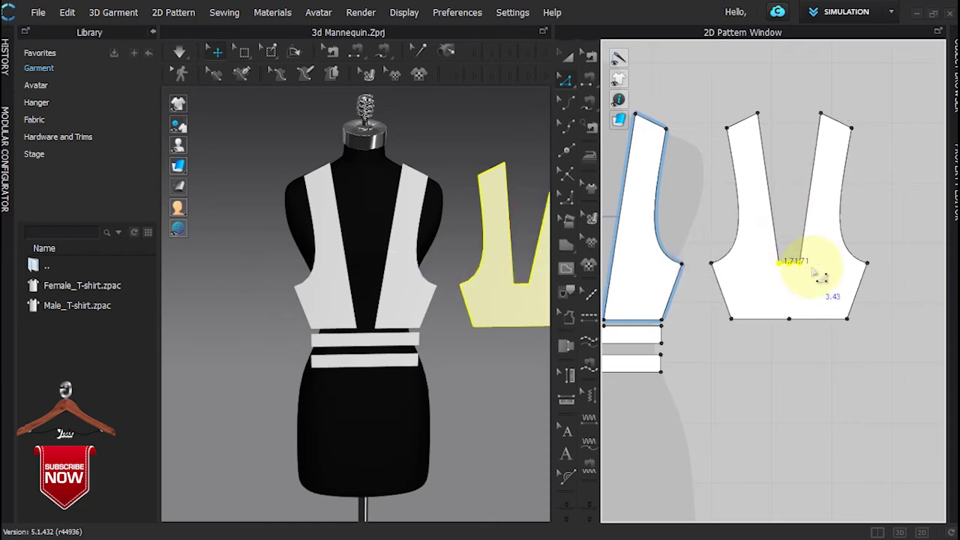
left_click_drag(803, 272, 810, 221)
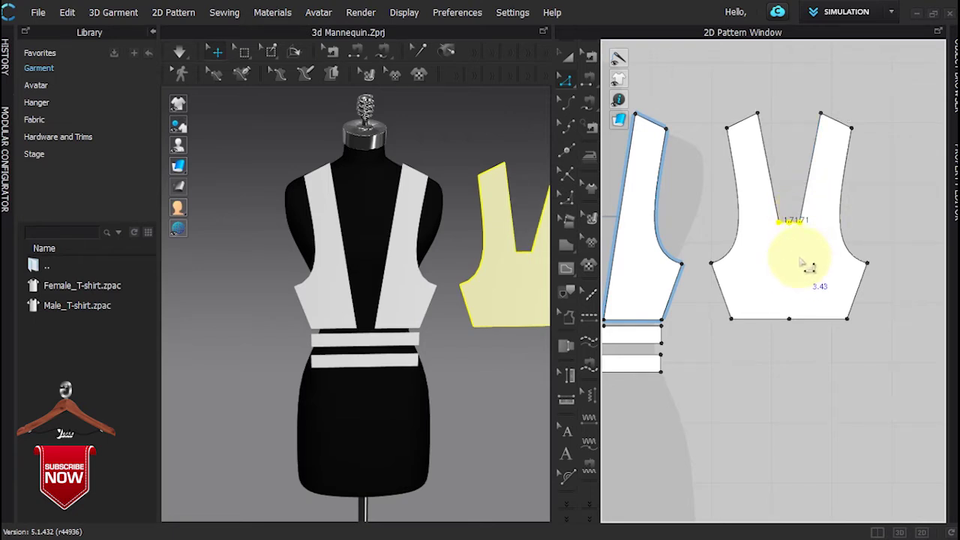
Step: Draw an internal line across the front panel's shoulder strap from armhole to neckline, starting about 5.4 below the shoulder edge
scroll(803, 264, "down", 3)
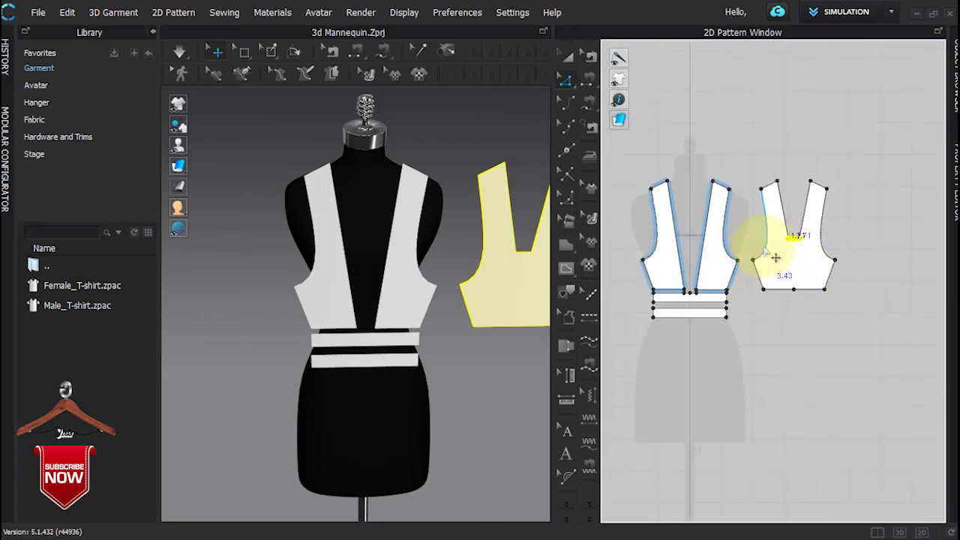
mouse_move(733, 340)
middle_mouse_down()
mouse_move(748, 325)
mouse_move(739, 325)
middle_mouse_up()
scroll(688, 210, "up", 3)
scroll(688, 210, "up", 2)
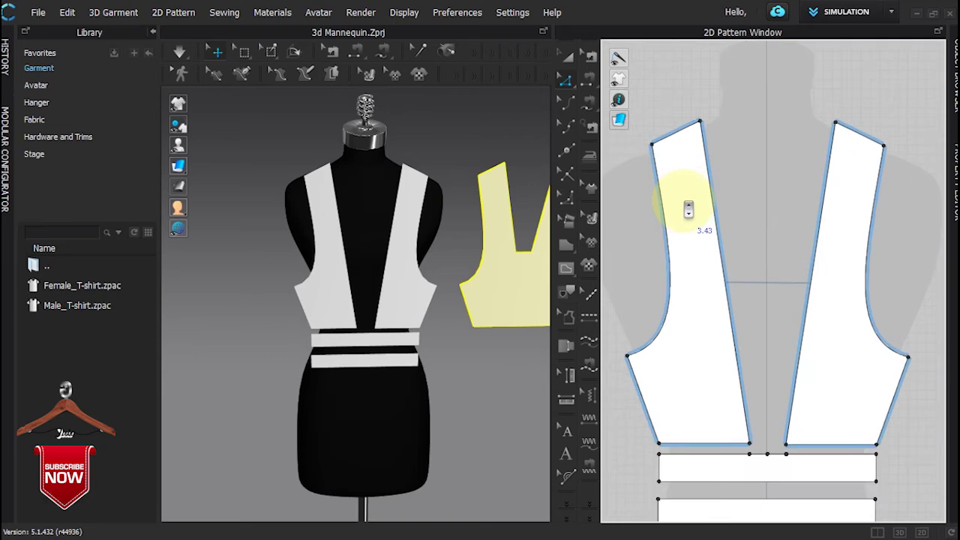
key("g")
scroll(679, 202, "up", 6)
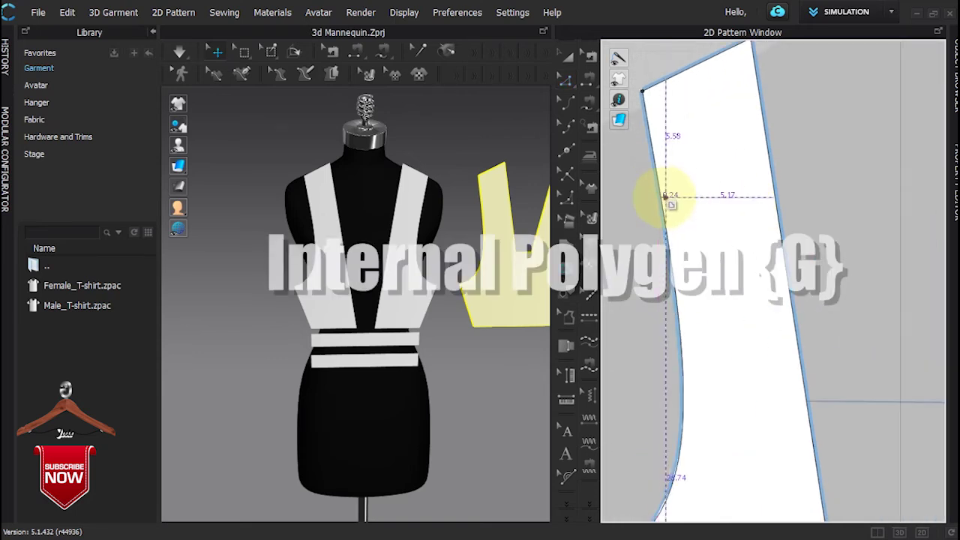
scroll(658, 196, "up", 2)
left_click(658, 195)
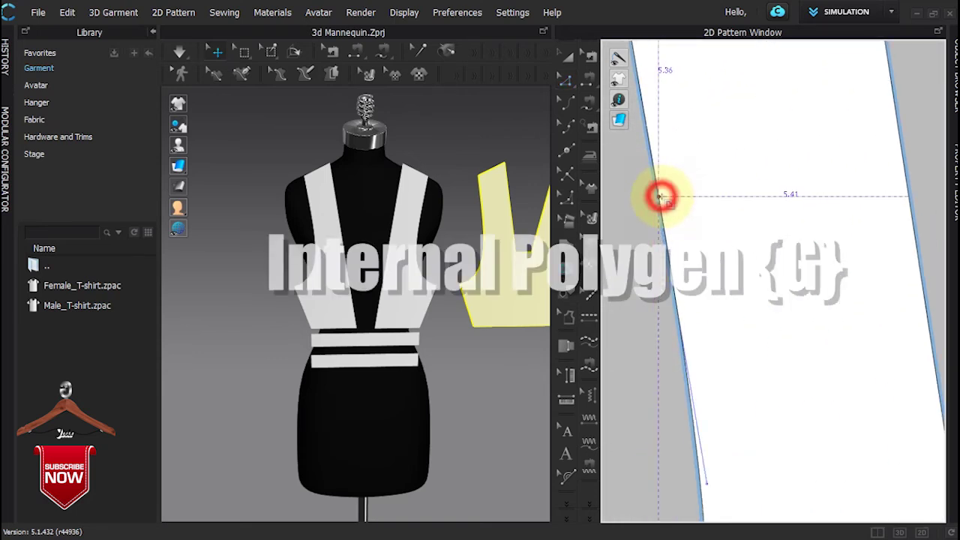
double_click(903, 177)
Step: Cut the front panel along the internal strap line to separate the shoulder piece
scroll(871, 219, "down", 7)
middle_click_drag(819, 216, 800, 217)
key("a")
scroll(807, 224, "down", 5)
left_click(742, 214)
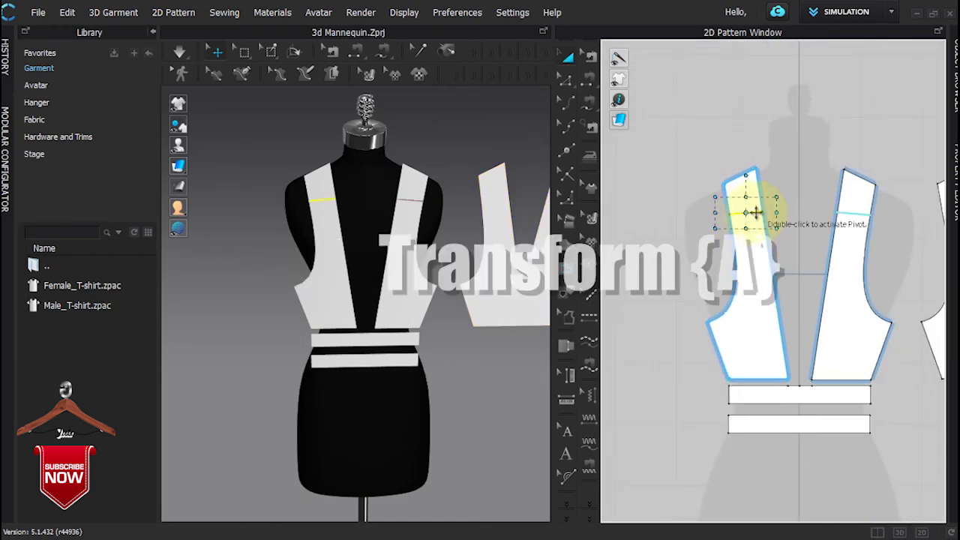
right_click(759, 213)
left_click(758, 202)
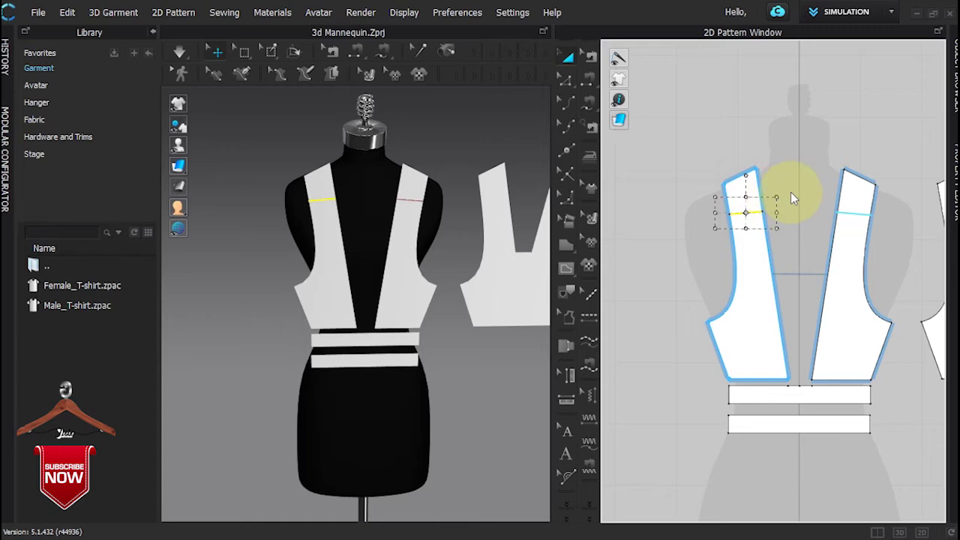
Step: Add a point near the lower end of the shoulder piece's neck edge and extend that end to the centre line
key("x")
middle_click_drag(791, 192, 774, 194)
scroll(742, 191, "up", 6)
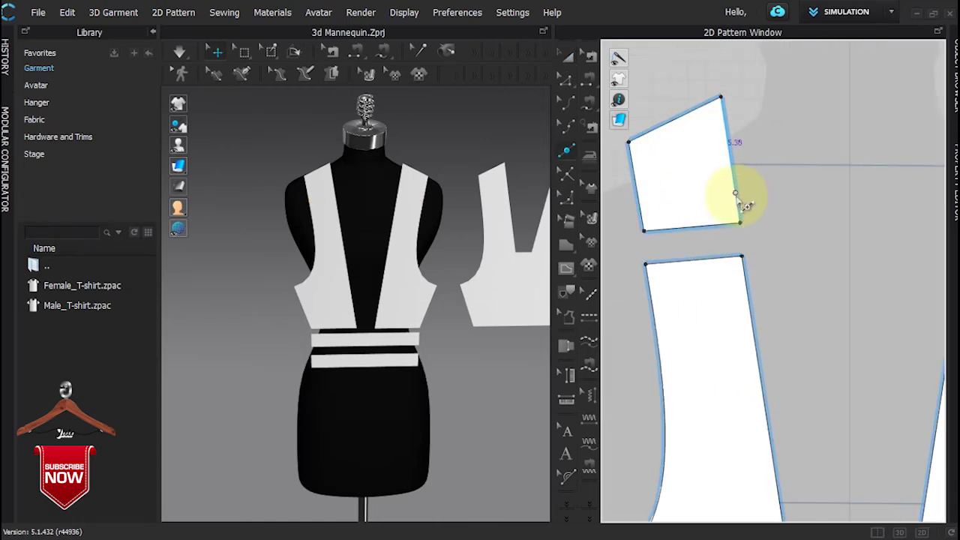
left_click(736, 201)
key("z")
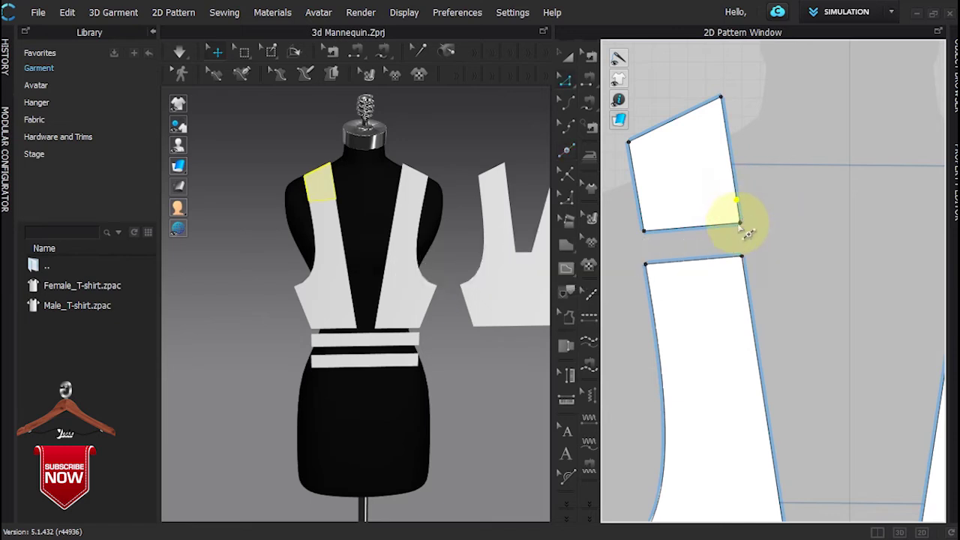
left_click_drag(738, 219, 862, 233)
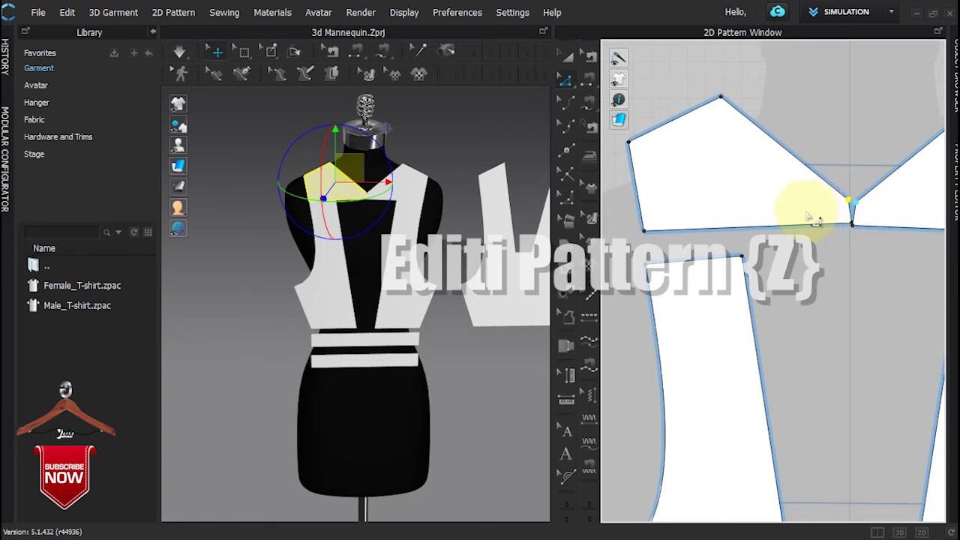
Step: Move the two shoulder pieces slightly apart at the centre line and nudge the inner upper point to straighten the short centre edge
left_click_drag(794, 210, 786, 210)
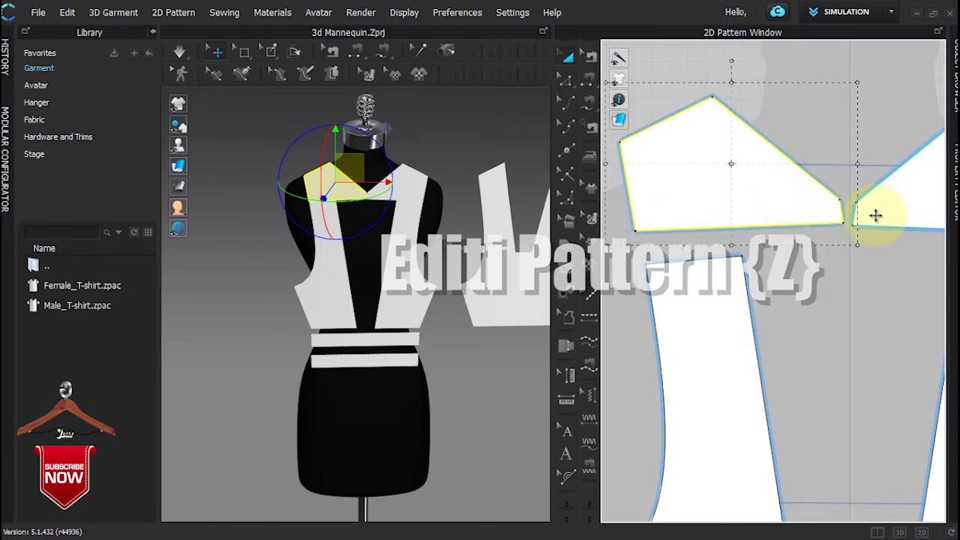
left_click(875, 216)
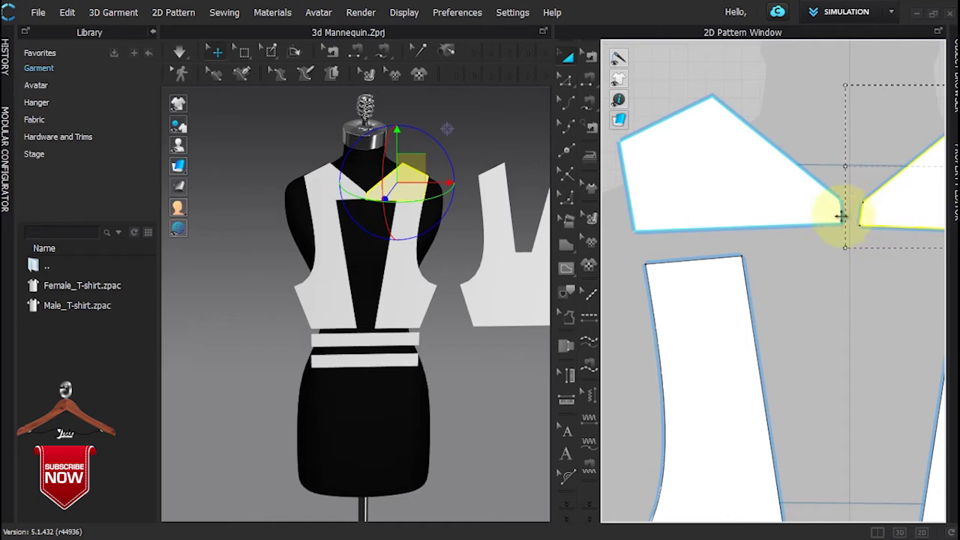
left_click(840, 199)
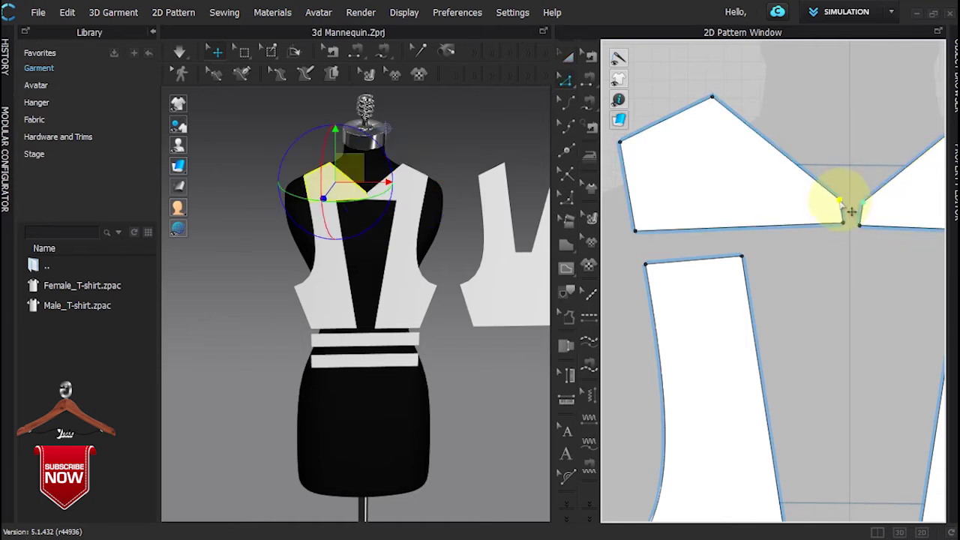
left_click_drag(840, 200, 842, 200)
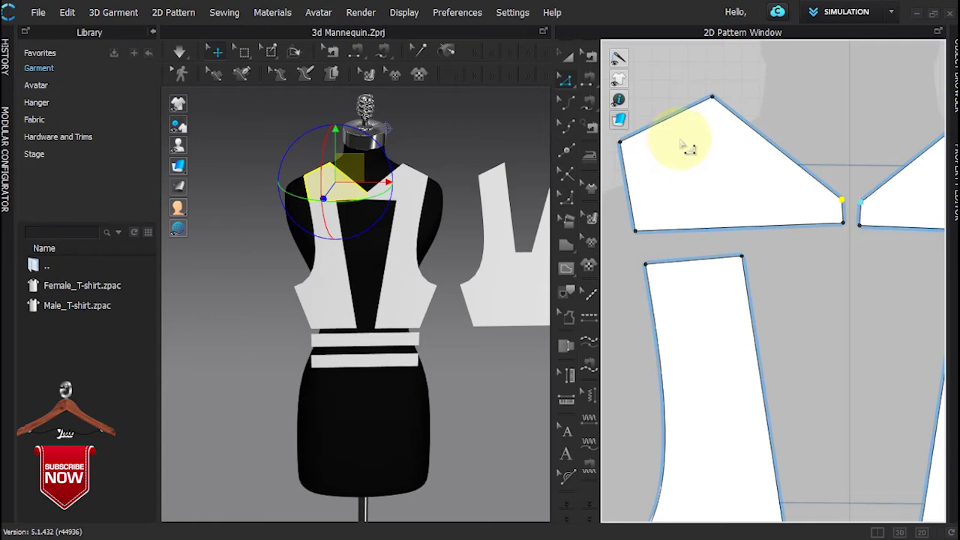
Step: Add two points near the middle of the front shoulder piece's lower edge, the first about 5.8 cm from the armhole end
key("x")
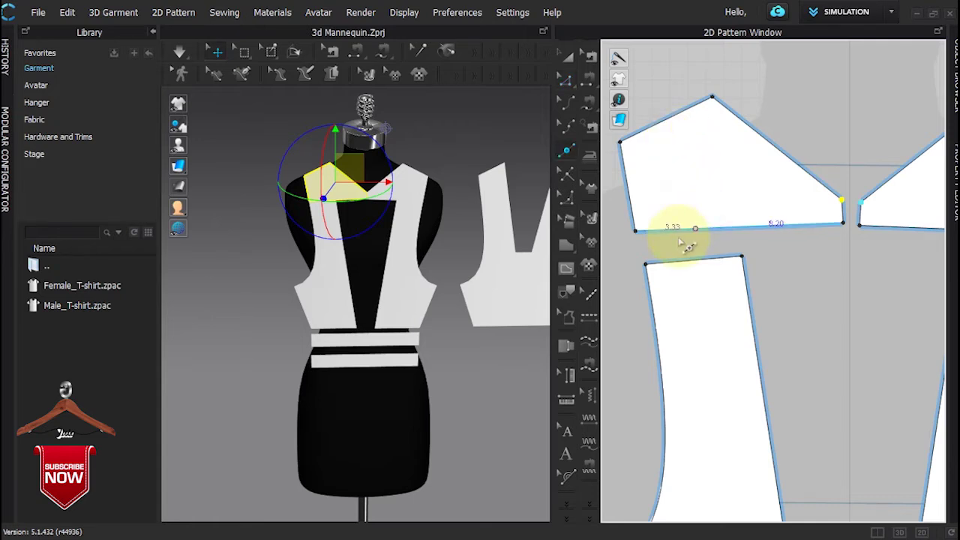
left_click(739, 226)
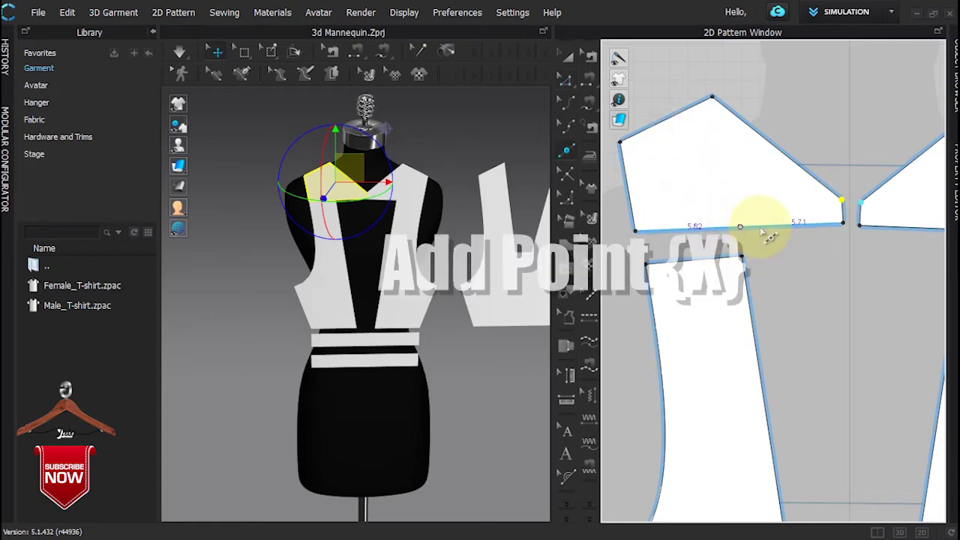
left_click(765, 226)
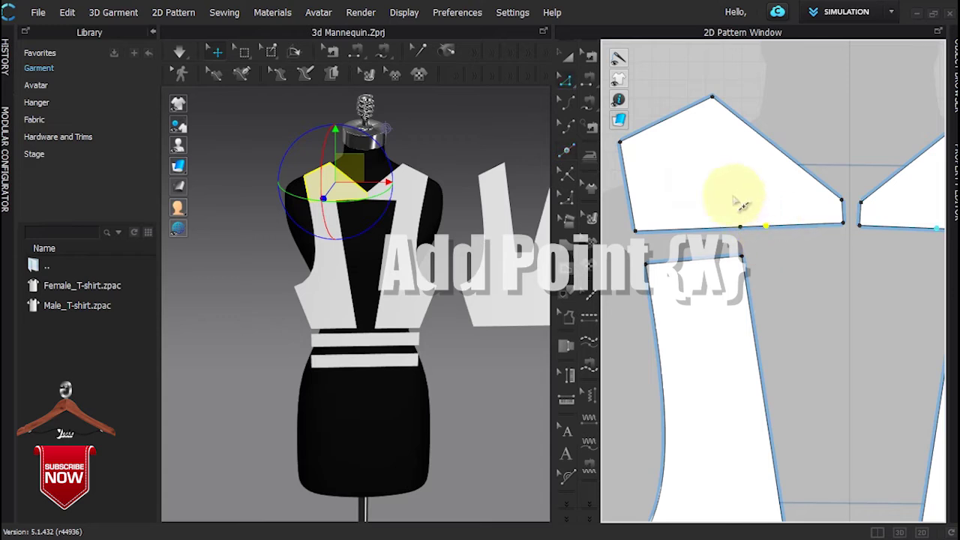
Step: Unfold the front shoulder piece across its shoulder edge to extend it over the back
scroll(739, 202, "down", 3)
left_click(700, 165)
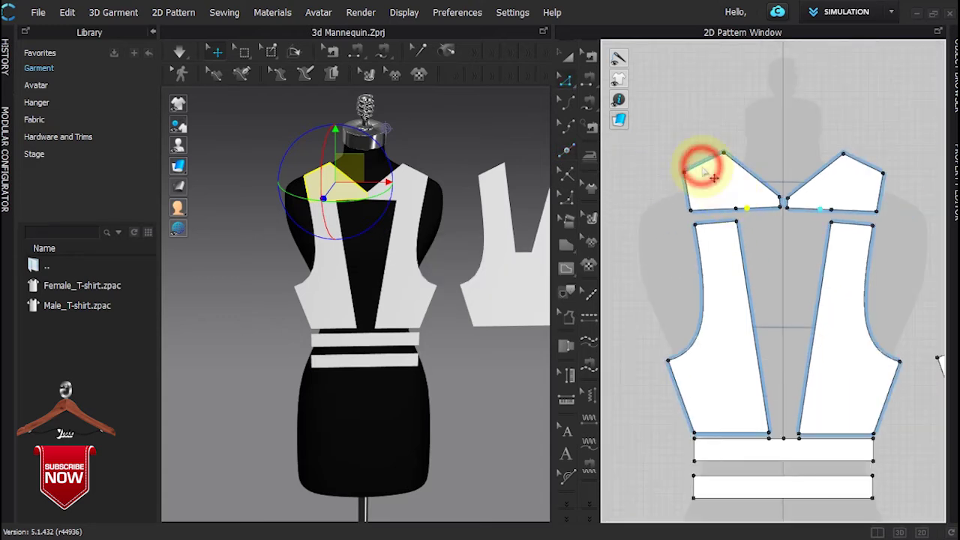
key("z")
right_click(702, 166)
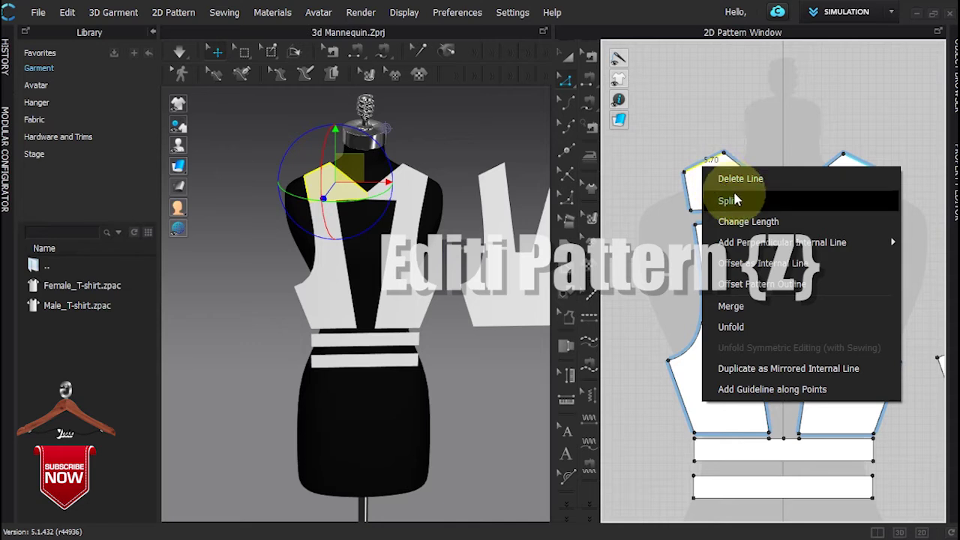
left_click(759, 326)
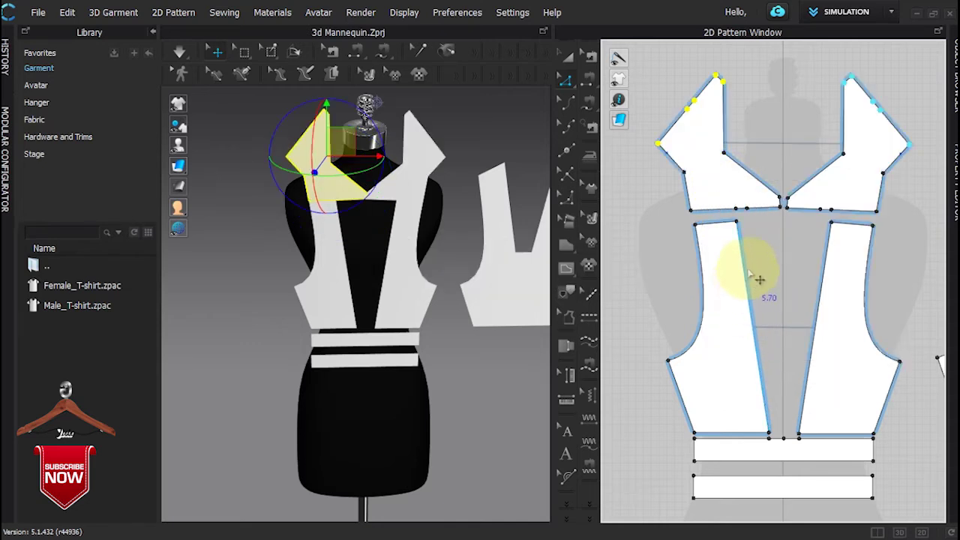
Step: Curve the front panels' straight inner edges outward towards the centre line
scroll(749, 223, "down", 4)
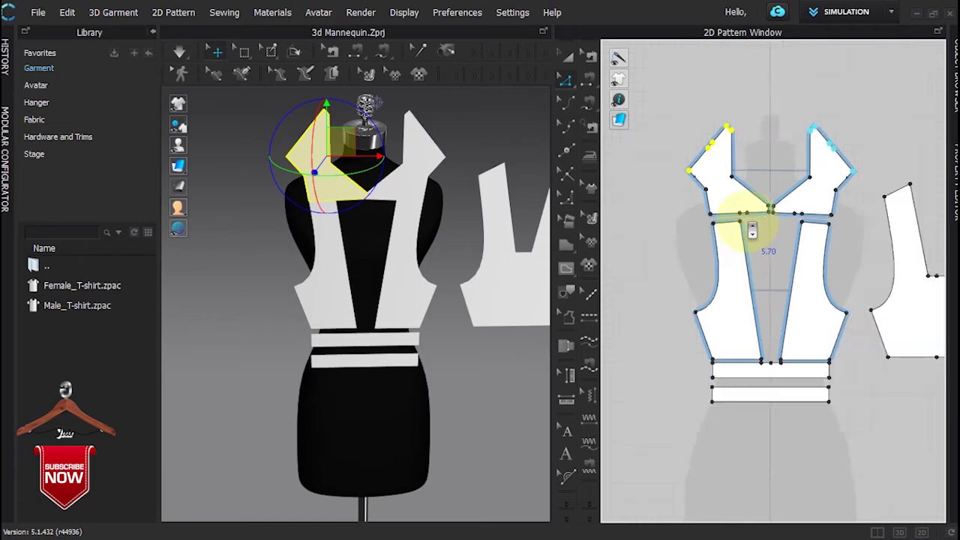
right_click_drag(467, 342, 547, 418)
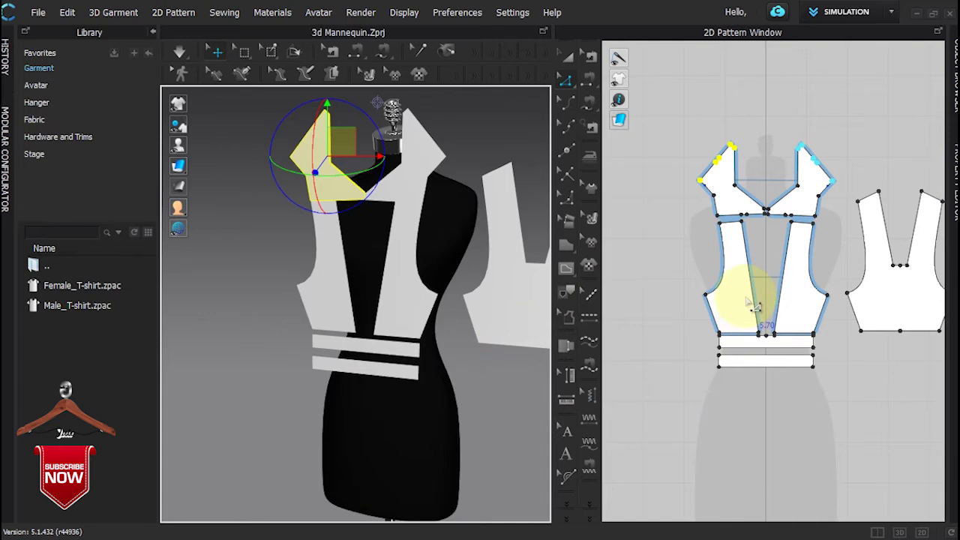
left_click(699, 262)
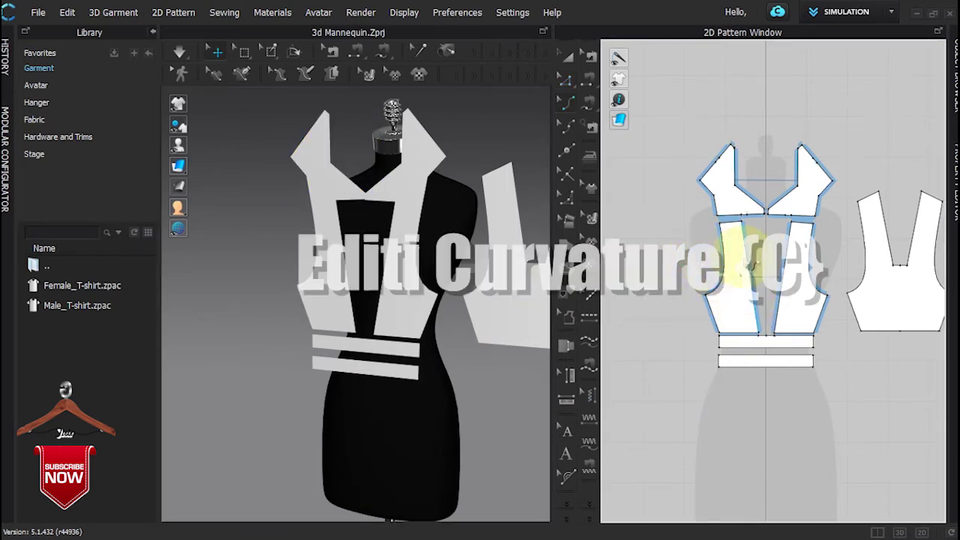
scroll(754, 267, "up", 2)
left_click_drag(761, 277, 772, 278)
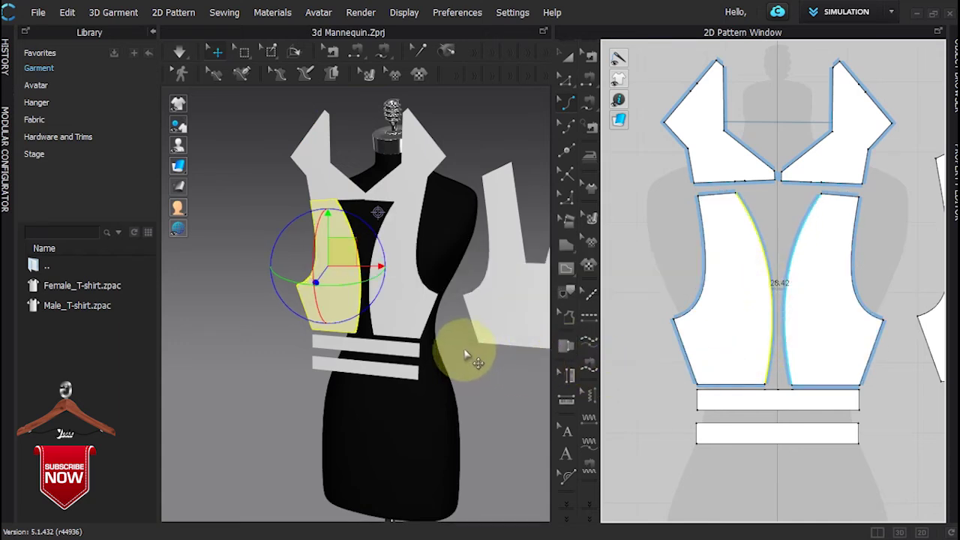
Step: Draw a half skirt panel below the waistbands, about 14.5 cm wide above, 20.2 cm at the hem and 38.8 cm along the centre line
scroll(466, 344, "down", 2)
scroll(696, 311, "down", 3)
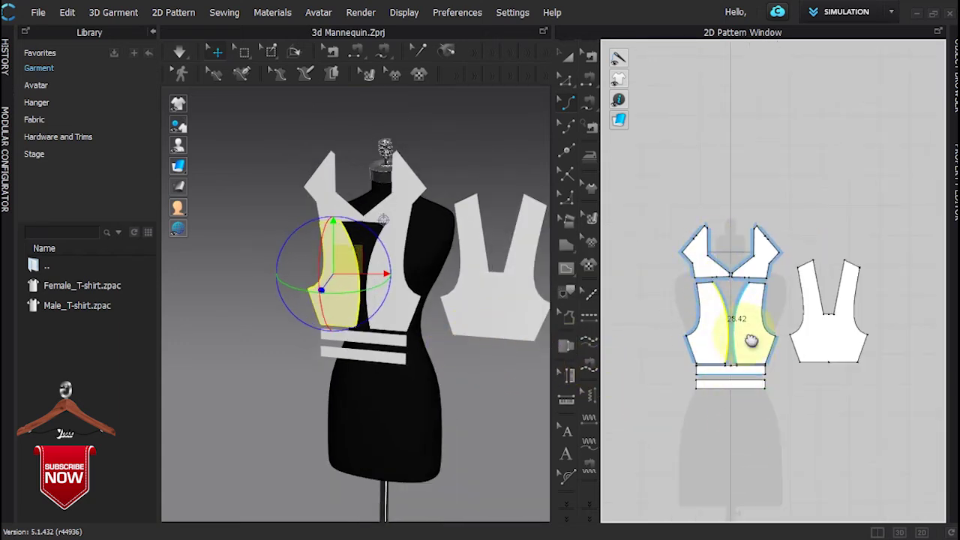
middle_click_drag(746, 336, 737, 257)
key("h")
scroll(672, 412, "up", 2)
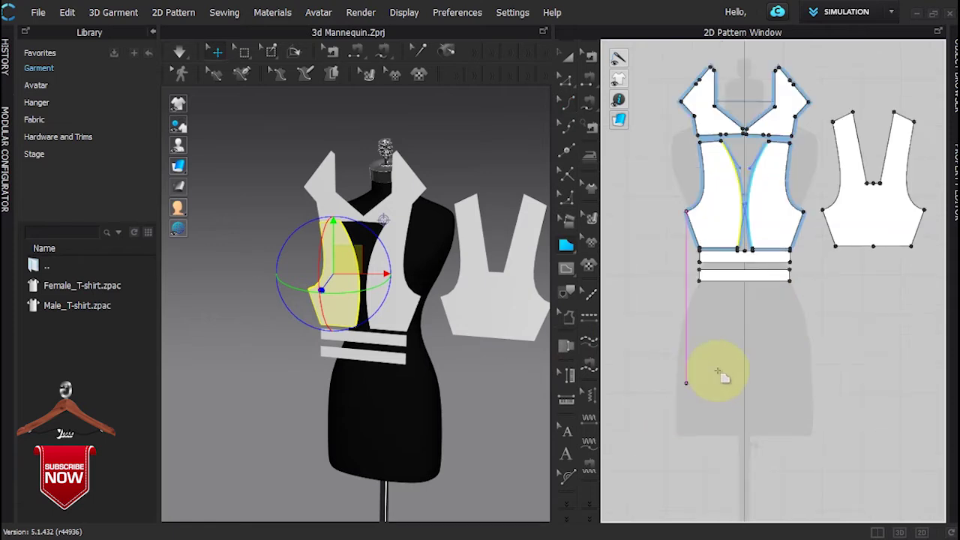
left_click(685, 291)
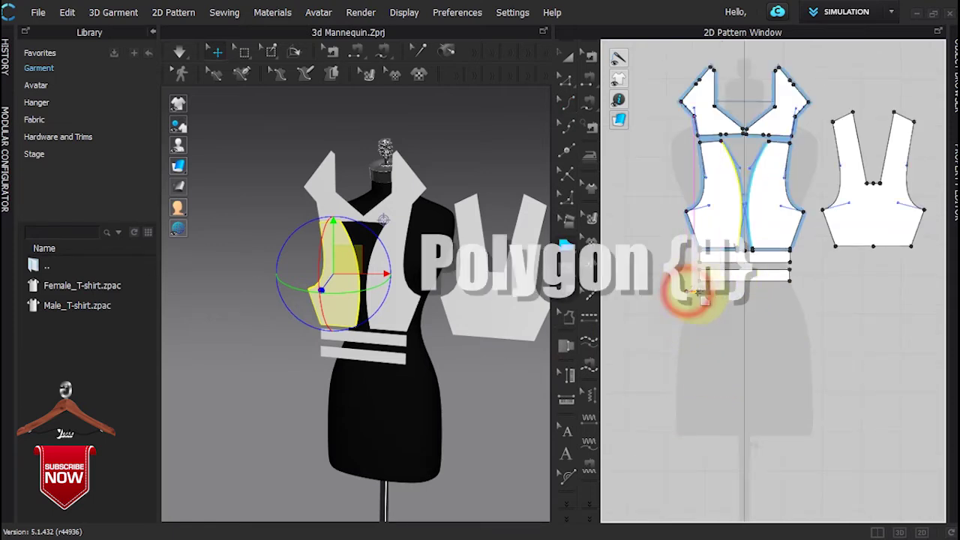
left_click(742, 293)
left_click(743, 443)
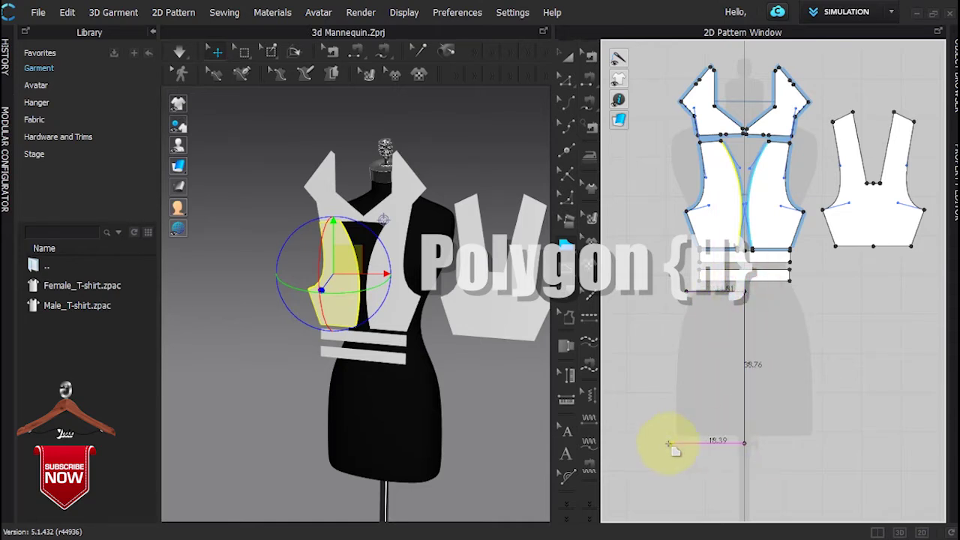
left_click(665, 442)
left_click(685, 291)
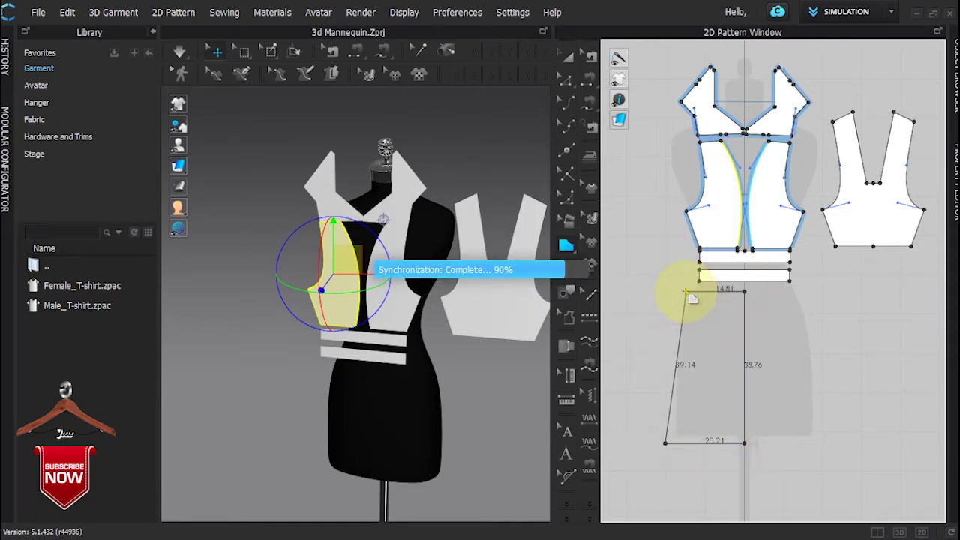
Step: Curve the half skirt's side edge outward and unfold the piece across its centre edge
key("c")
left_click(677, 367)
left_click_drag(677, 373, 665, 365)
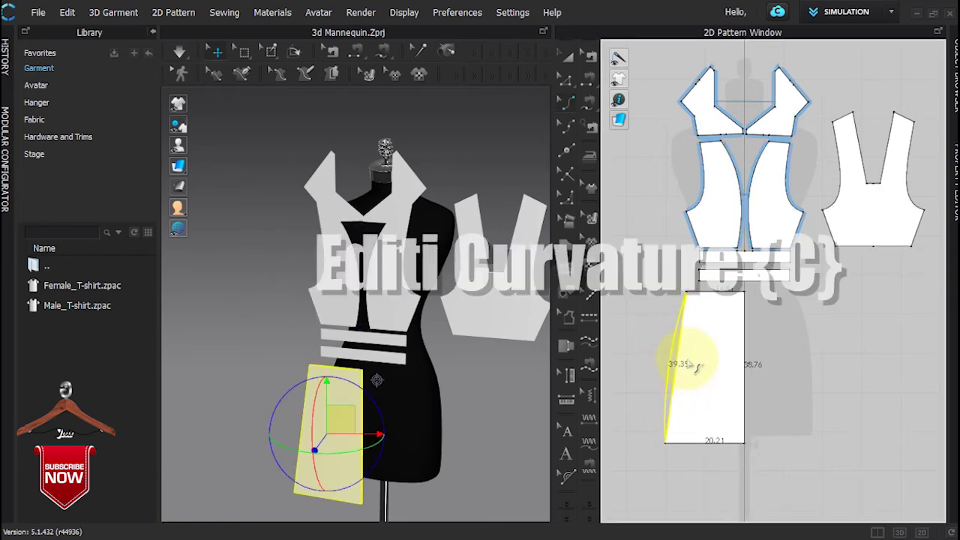
right_click(744, 345)
left_click(776, 276)
Step: Remove the centre points from the skirt panel's waist and hem edges
key("z")
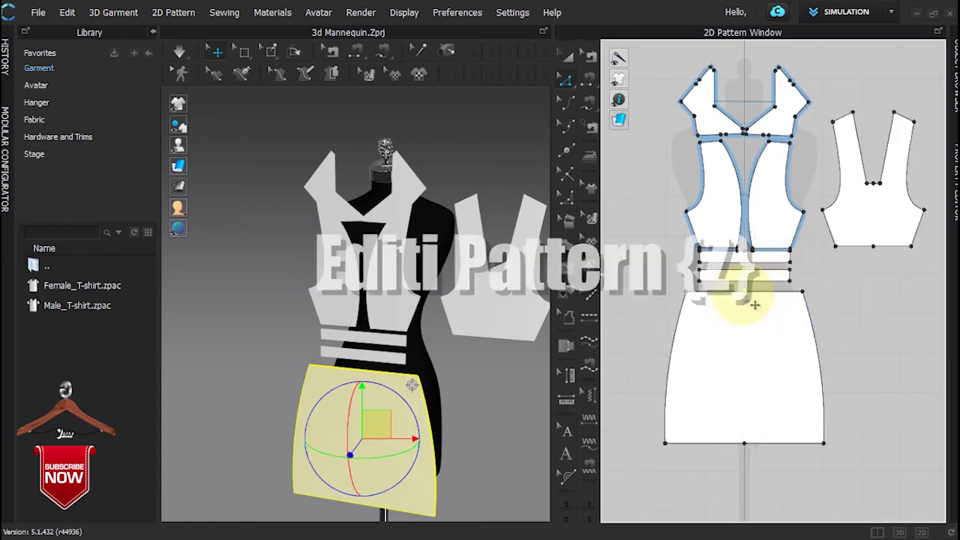
left_click(744, 443)
right_click(745, 443)
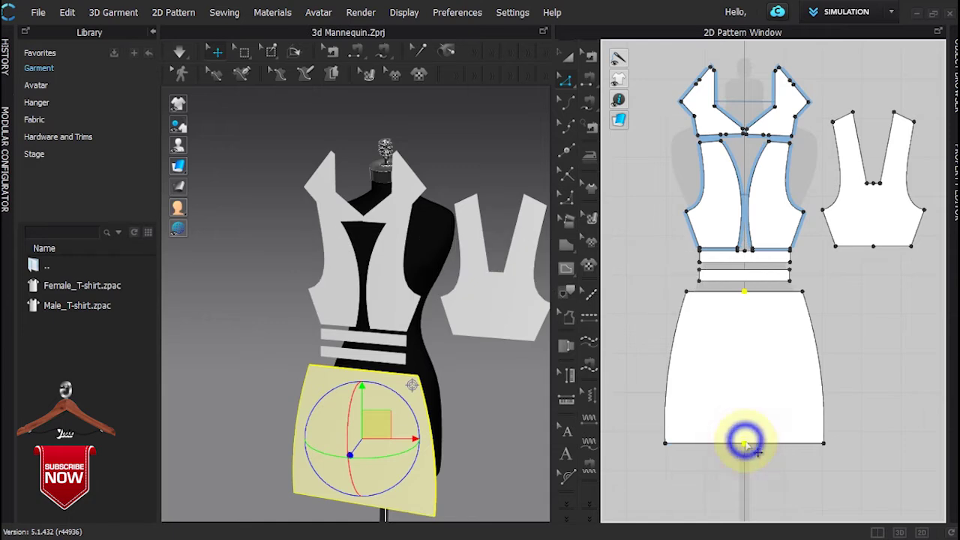
left_click(757, 321)
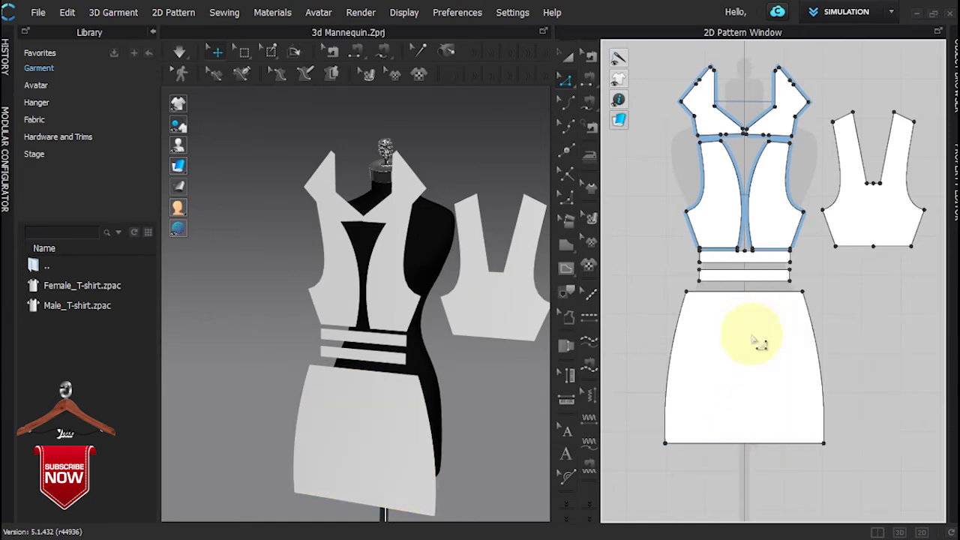
Step: Duplicate the skirt panel and place the copy level with it, about 44 cm to the side
left_click(746, 337)
left_click_drag(748, 337, 917, 365)
key("ctrl+c")
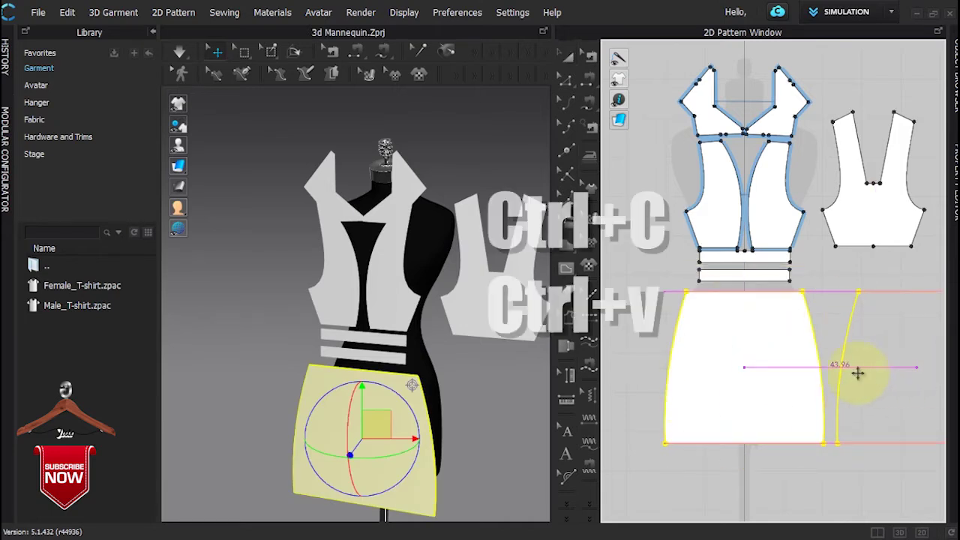
key("ctrl+v")
Step: Select the back bodice, second waistband and copied skirt panel together and move them behind the mannequin in 3D
right_click_drag(449, 386, 378, 318)
left_click(427, 317)
left_click(440, 421, "shift")
left_click(366, 345, "shift")
left_click_drag(413, 319, 464, 298)
right_click_drag(464, 298, 381, 276)
right_click_drag(505, 291, 418, 289)
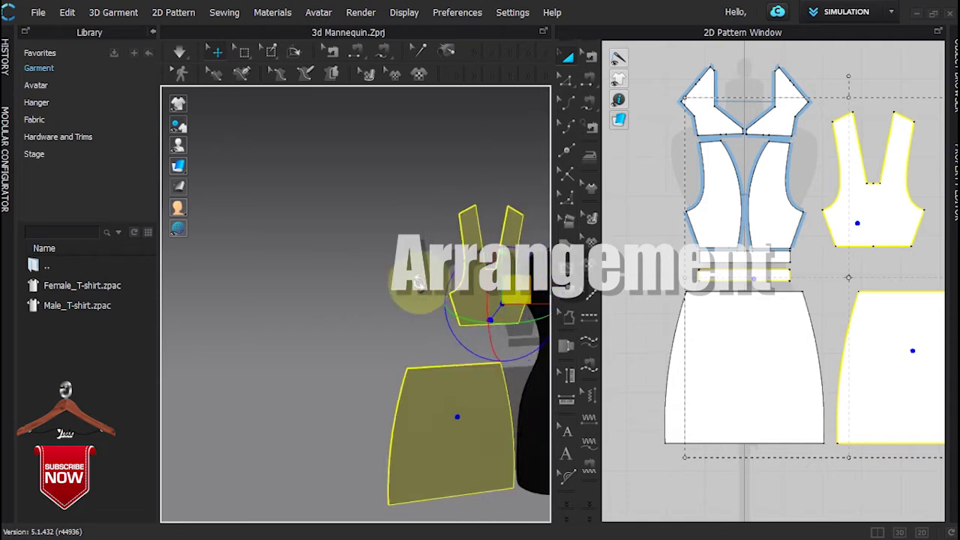
Step: Align the back bodice, waistband and skirt pieces with the mannequin's torso, waist and hips as seen from behind
middle_click_drag(417, 290, 248, 232)
left_click_drag(298, 229, 437, 227)
left_click(416, 237)
left_click(497, 192)
left_click(448, 232)
left_click(428, 338)
left_click_drag(428, 338, 437, 344)
left_click(518, 303)
left_click_drag(527, 294, 391, 300)
Step: Flip the three back pieces so their outer side faces away from the mannequin
key("ctrl+a")
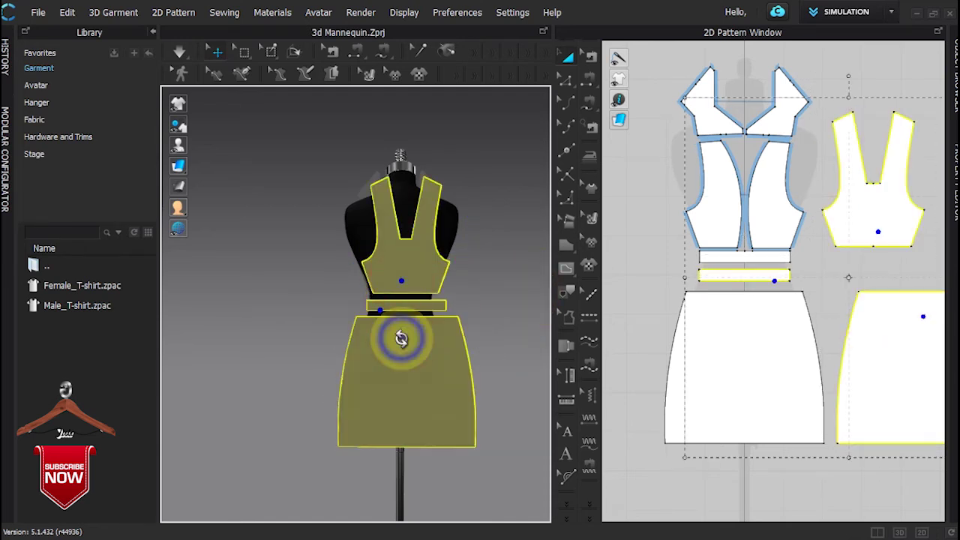
right_click(403, 337)
left_click(322, 285)
right_click_drag(323, 285, 467, 293)
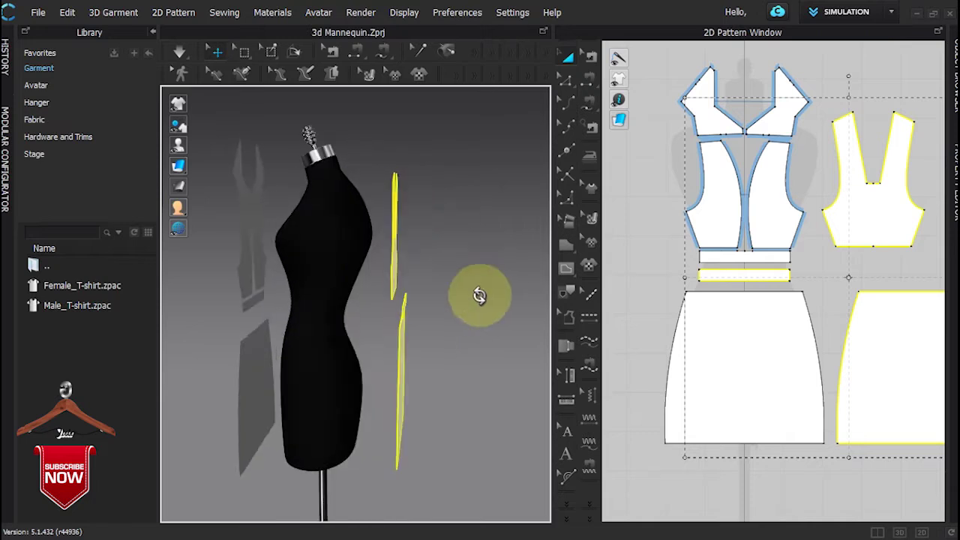
Step: Move the back bodice, waistband and skirt pieces closer to the mannequin's back
left_click(407, 343)
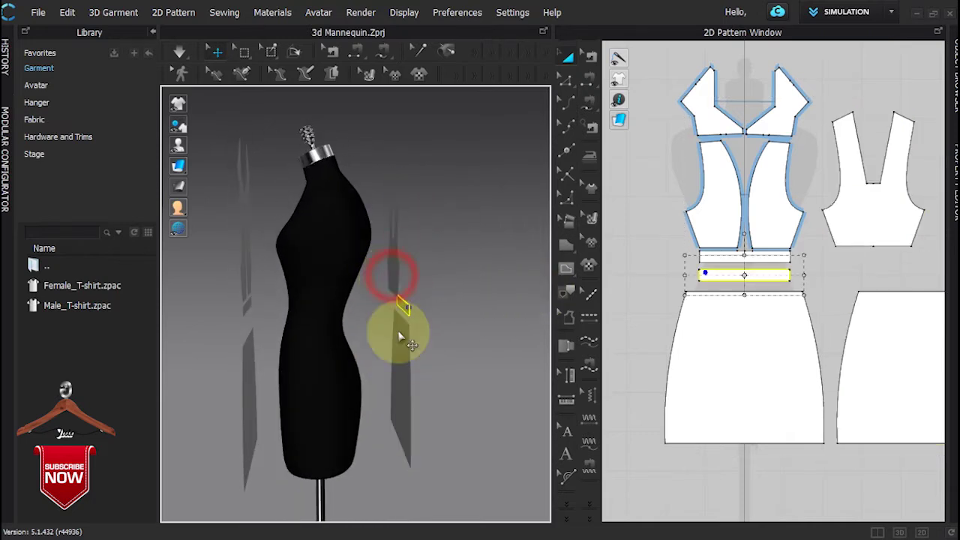
left_click(390, 276, "shift")
left_click(397, 352, "shift")
left_click_drag(411, 309, 375, 325)
left_click(375, 268, "ctrl")
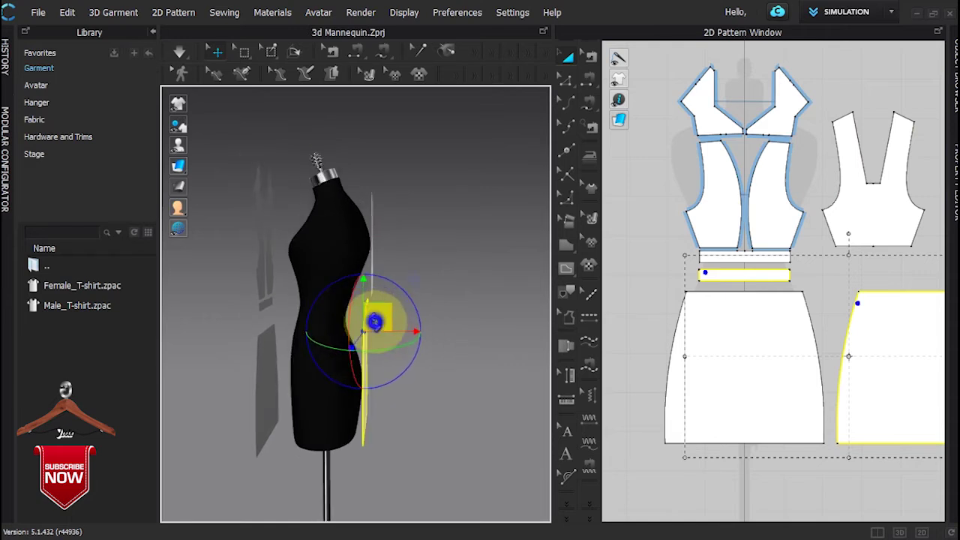
Step: Move the front waistband, front skirt and both front bodice panels closer to the mannequin's front
left_click(253, 321)
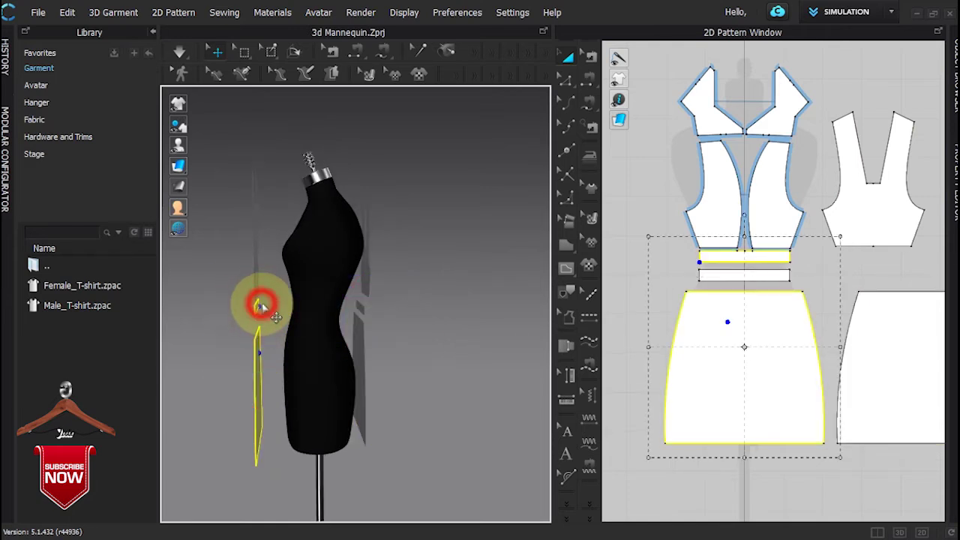
left_click_drag(225, 353, 259, 330)
left_click(268, 260)
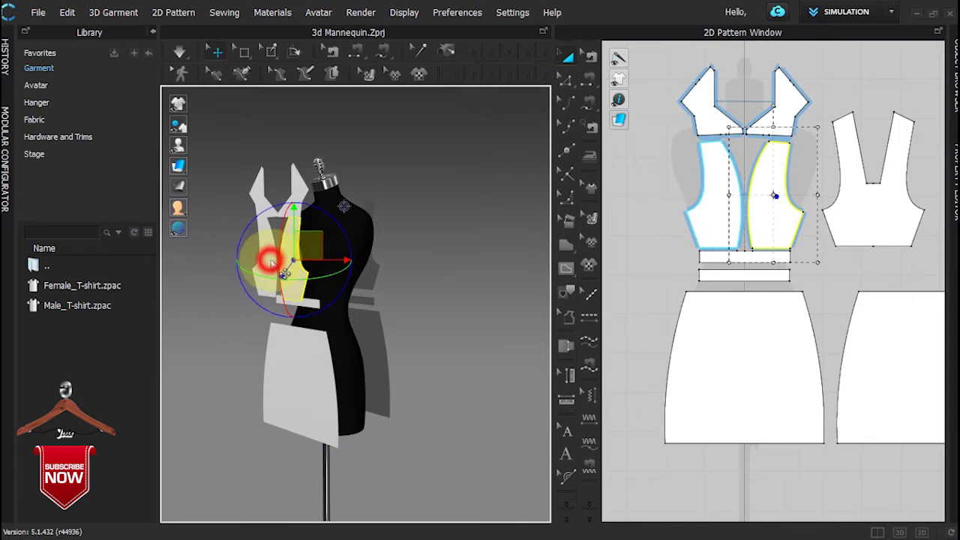
left_click(270, 260, "shift")
right_click_drag(270, 260, 240, 259)
left_click(286, 276)
Step: Select both shoulder pieces and tilt them to lie over the mannequin's shoulders around the neck
right_click_drag(320, 258, 395, 365)
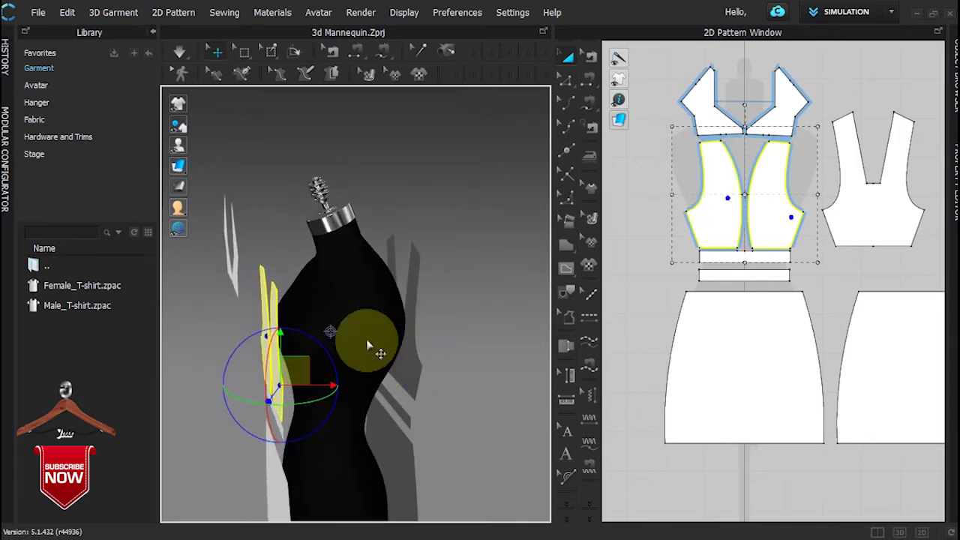
left_click(229, 230)
left_click(225, 253)
left_click(239, 262)
left_click(236, 262, "shift")
left_click(248, 248)
left_click(234, 248)
left_click(226, 240, "shift")
left_click(233, 242)
left_click_drag(262, 197, 371, 240)
right_click_drag(300, 285, 455, 302)
right_click_drag(455, 225, 578, 247)
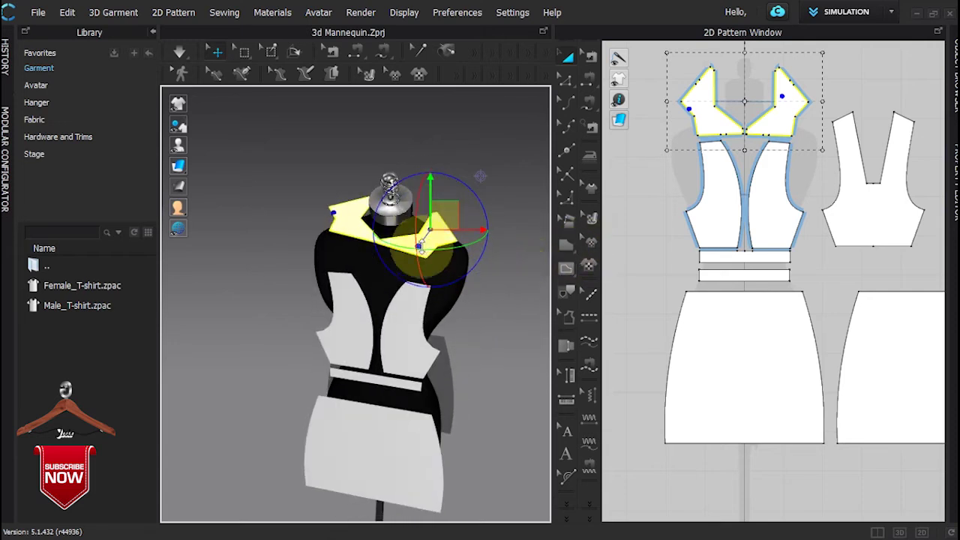
left_click_drag(428, 252, 419, 248)
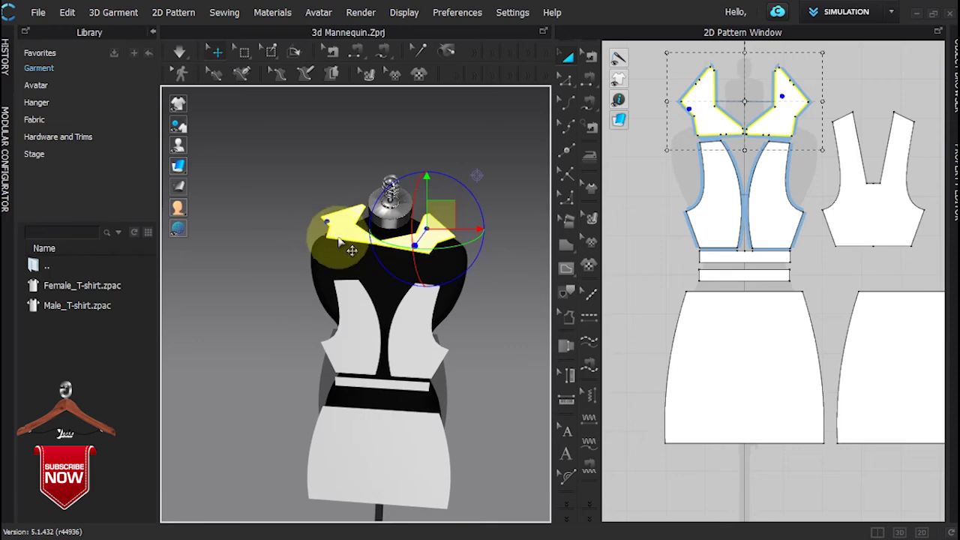
Step: Offset the front bodice panels' curved inner edges as one internal line at a distance of 1.70 cm
left_click(371, 318)
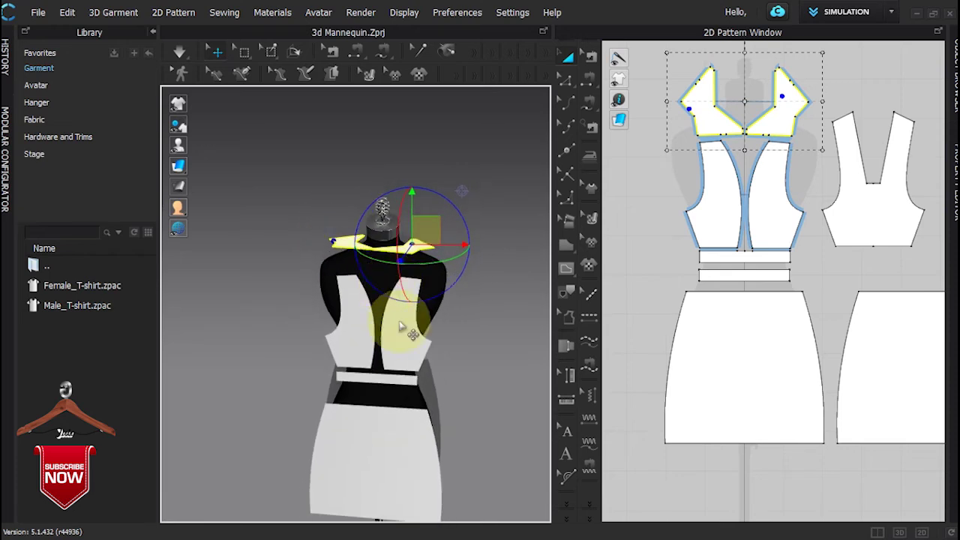
scroll(730, 287, "down", 2)
scroll(750, 184, "up", 4)
scroll(734, 226, "down", 2)
key("z")
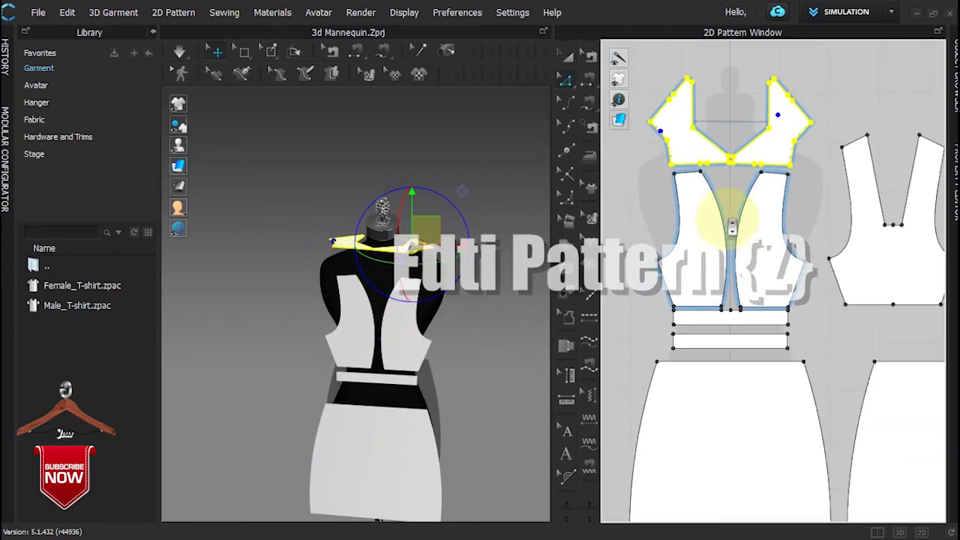
left_click(729, 227)
right_click(729, 228)
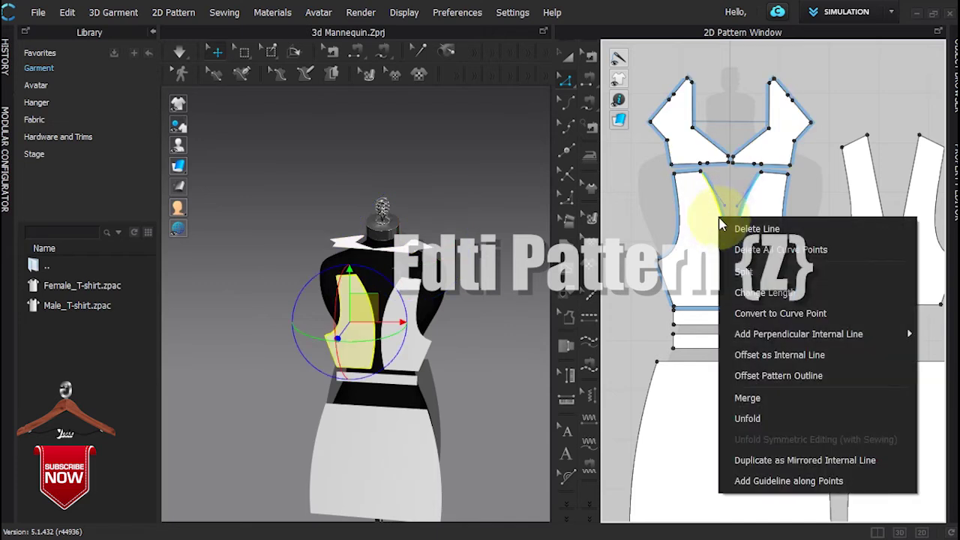
left_click(765, 363)
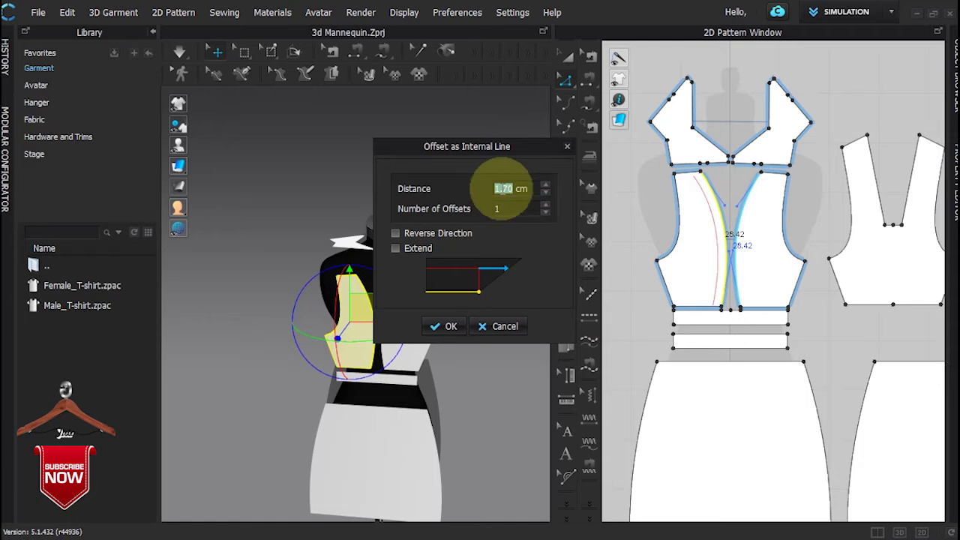
left_click(456, 327)
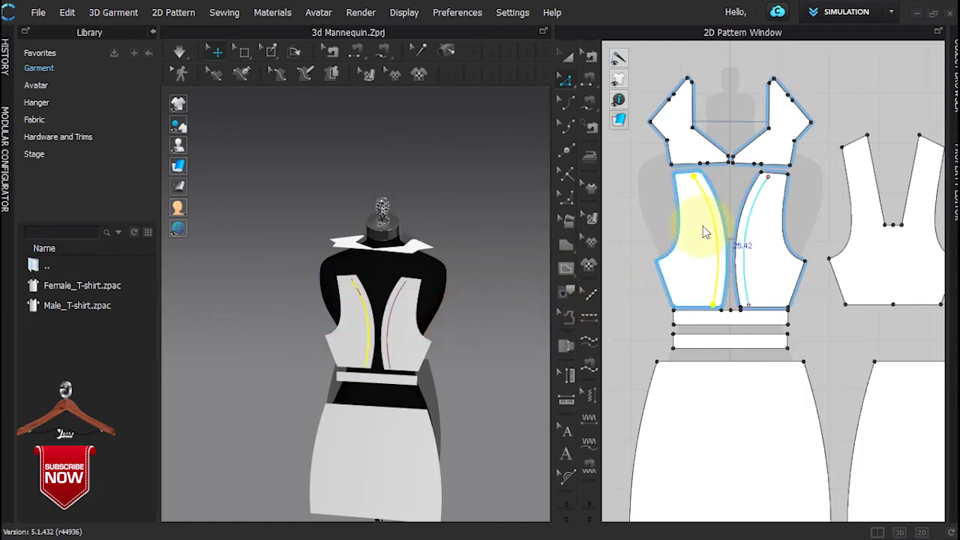
Step: Join the offset curve's ends to the front bodice panel's top and bottom edges with short internal lines
scroll(703, 232, "up", 3)
middle_click_drag(712, 233, 722, 275)
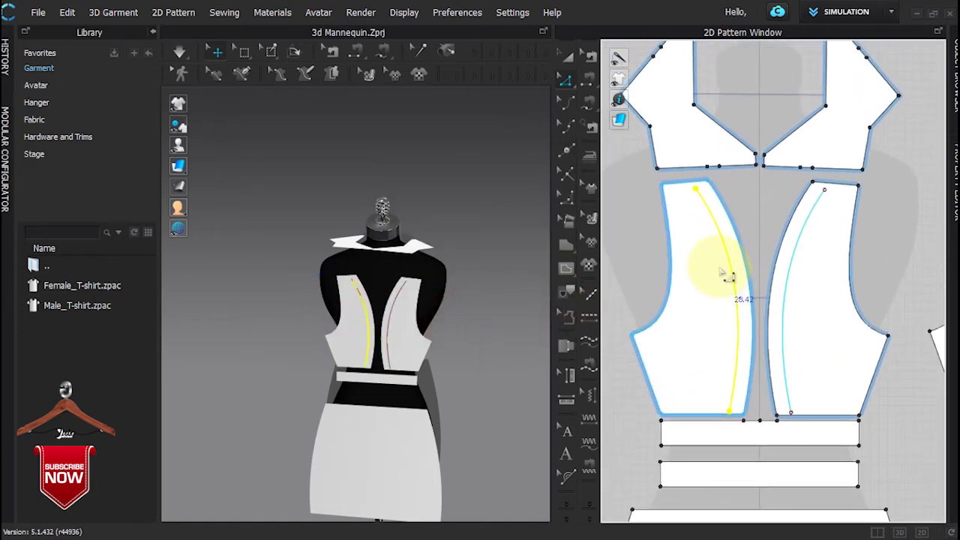
scroll(696, 197, "up", 3)
scroll(696, 197, "down", 1)
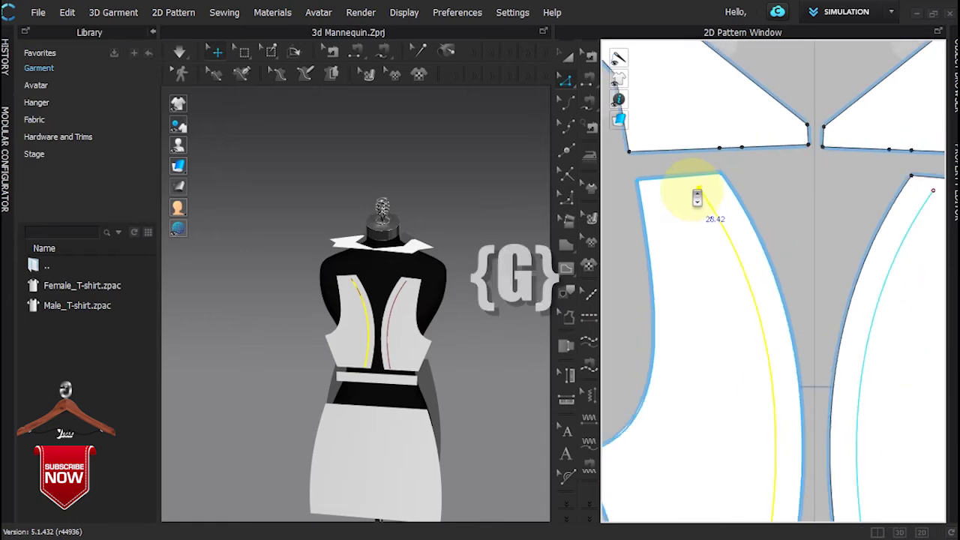
scroll(705, 187, "up", 2)
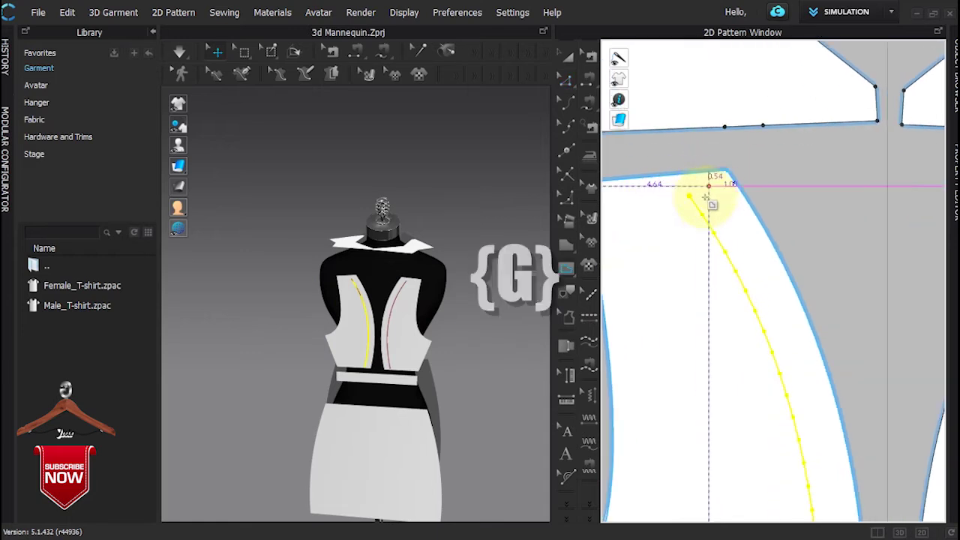
left_click(673, 176)
left_click(706, 177)
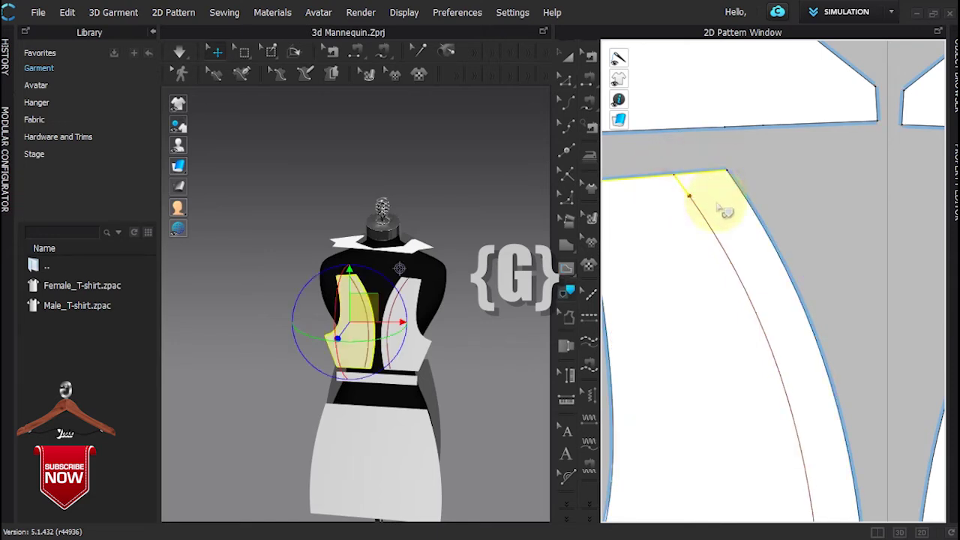
Step: Trace the narrow strip between the internal curve and the front bodice panel's inner edge as a separate pattern piece placed beside the panel
left_click(741, 196)
left_click(720, 239)
scroll(705, 195, "down", 3)
scroll(753, 449, "up", 6)
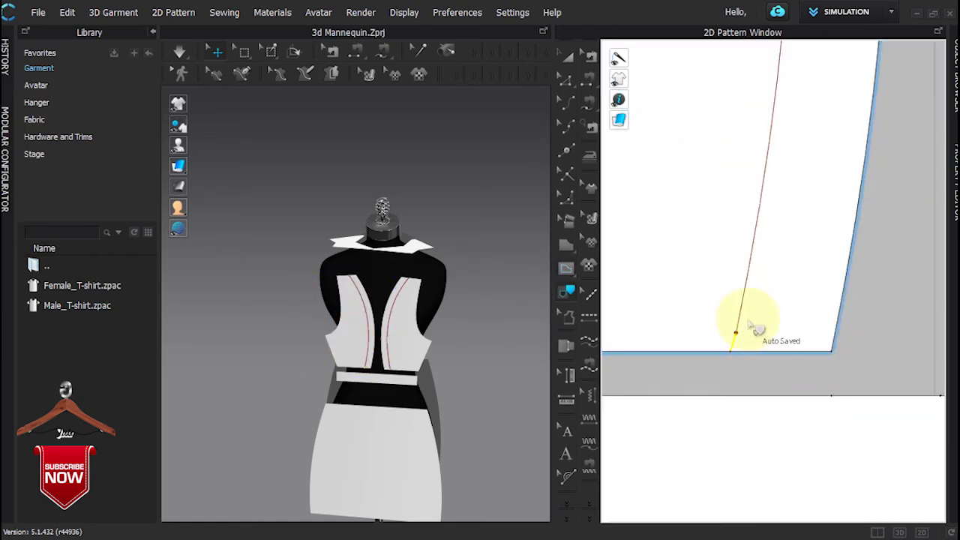
left_click(748, 296)
left_click(751, 348, "shift")
left_click(832, 318, "shift")
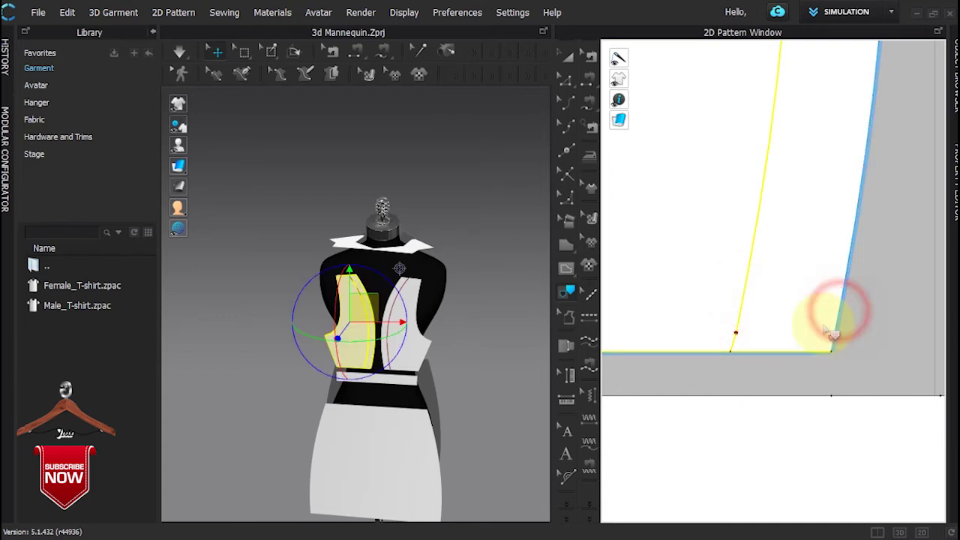
scroll(803, 295, "down", 5)
middle_click_drag(798, 270, 785, 440)
scroll(747, 219, "up", 5)
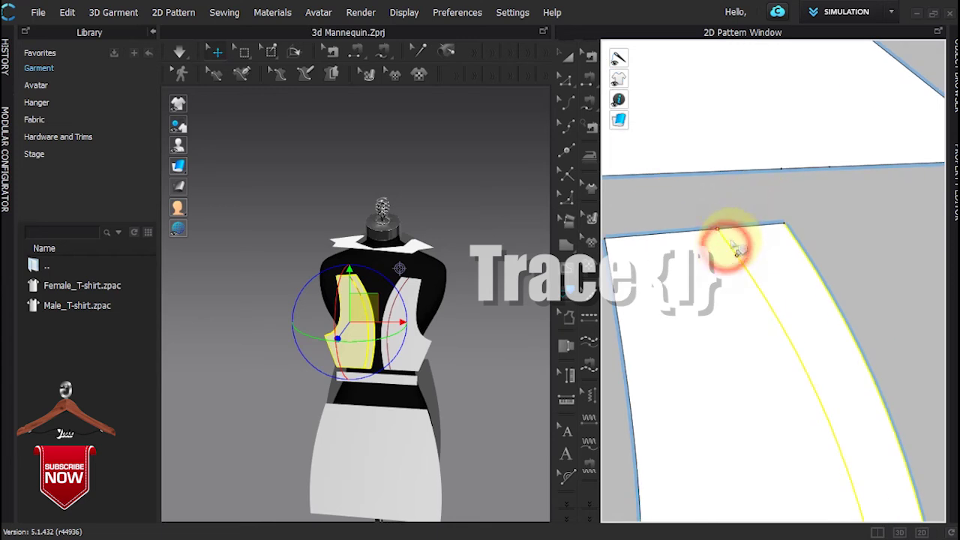
scroll(744, 235, "down", 5)
right_click(744, 224)
left_click(760, 234)
mouse_move(664, 311)
left_mouse_down()
mouse_move(636, 321)
mouse_move(638, 359)
left_mouse_up()
middle_click_drag(630, 349, 762, 325)
left_click(716, 325)
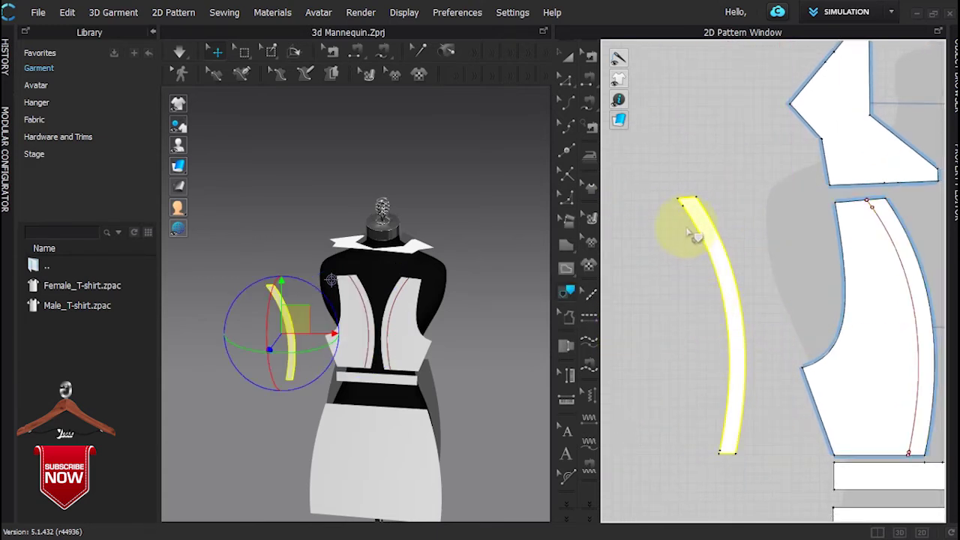
Step: Convert the extra point near the lower end of the strip's concave edge to a curve point
left_click(567, 79)
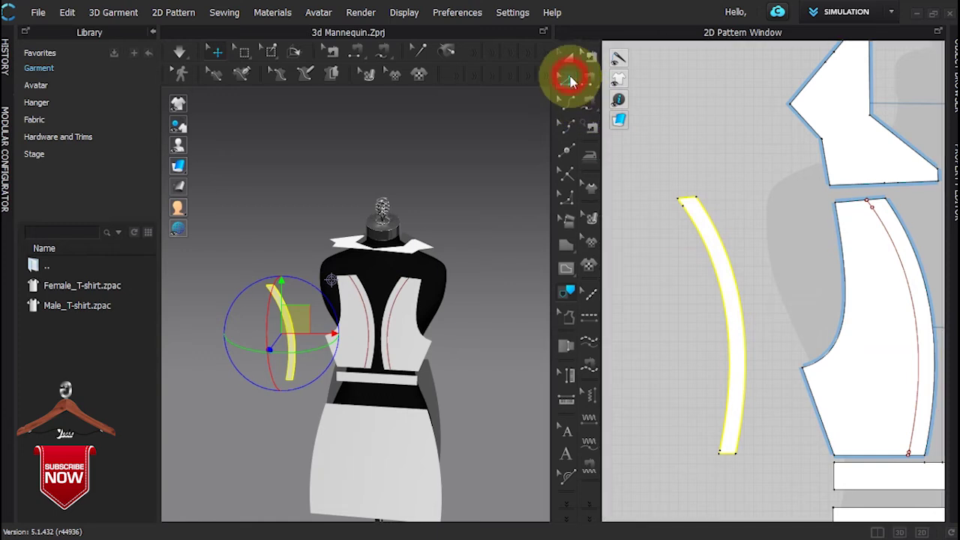
left_click(652, 210)
left_click(682, 207)
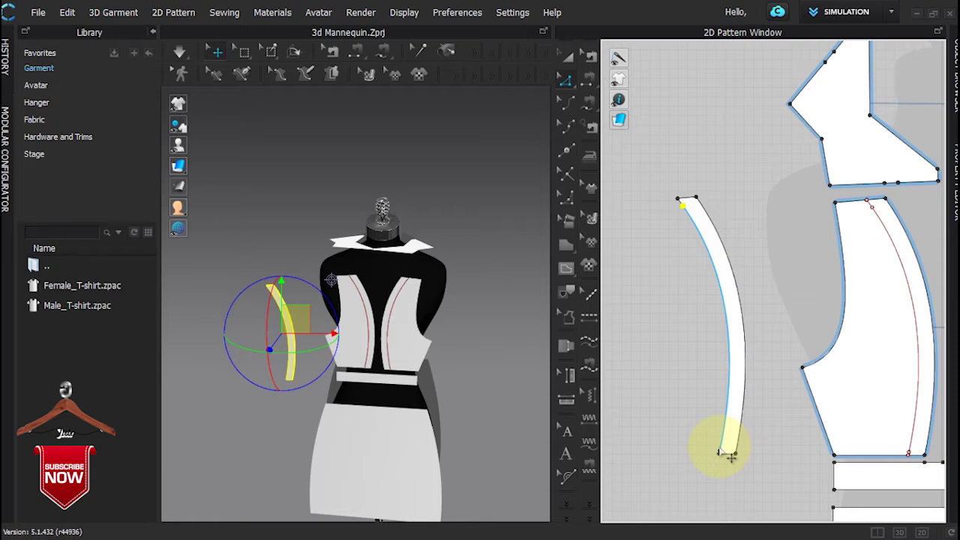
left_click(725, 455)
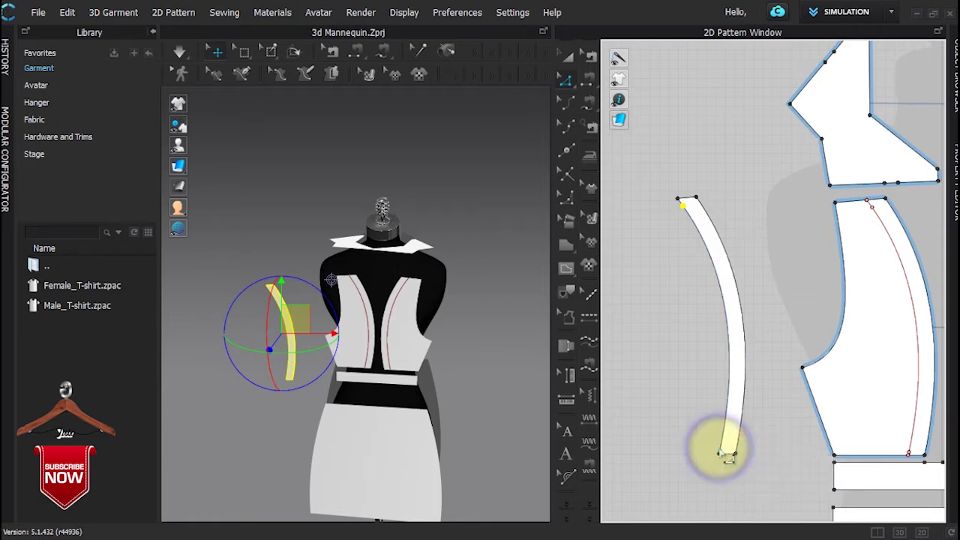
left_click(725, 454)
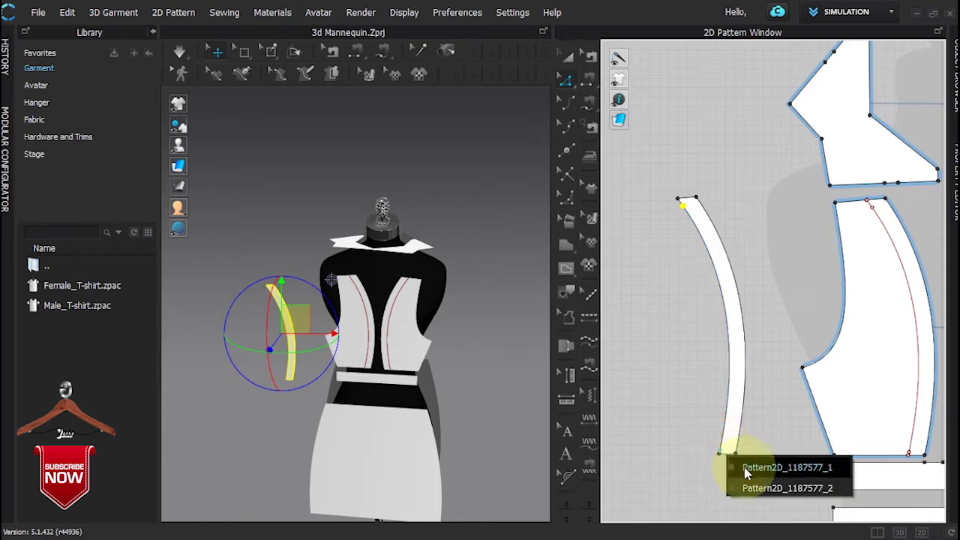
left_click(702, 368)
scroll(702, 367, "up", 5)
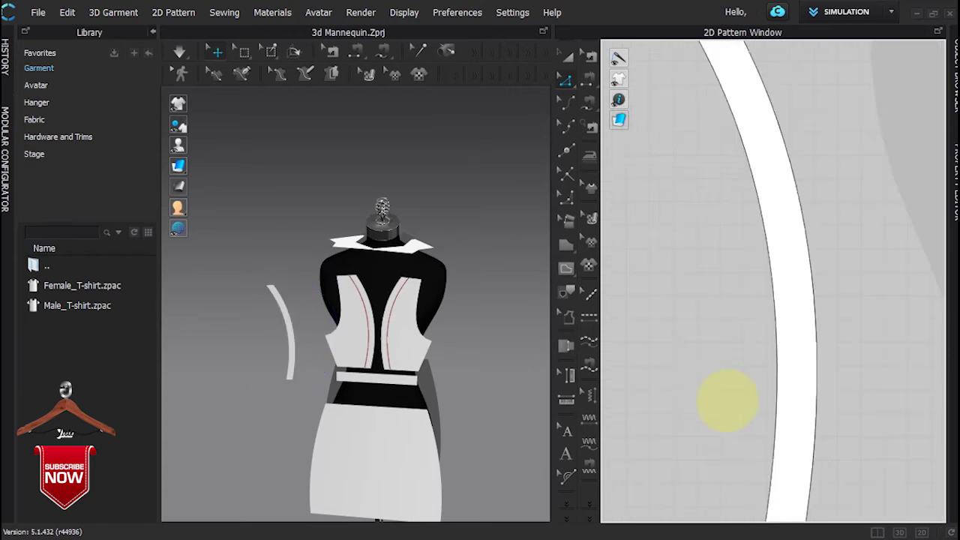
scroll(719, 300, "down", 3)
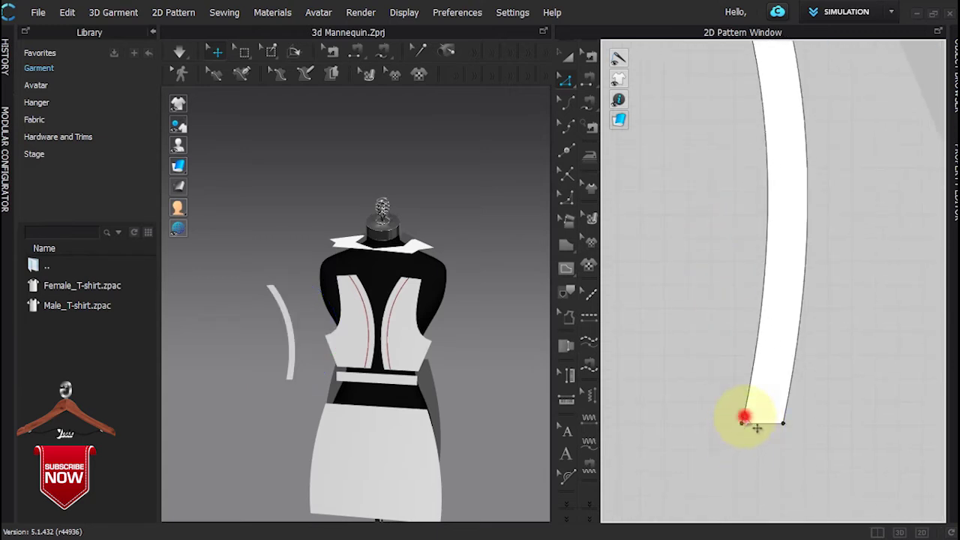
right_click(744, 416)
left_click(782, 510)
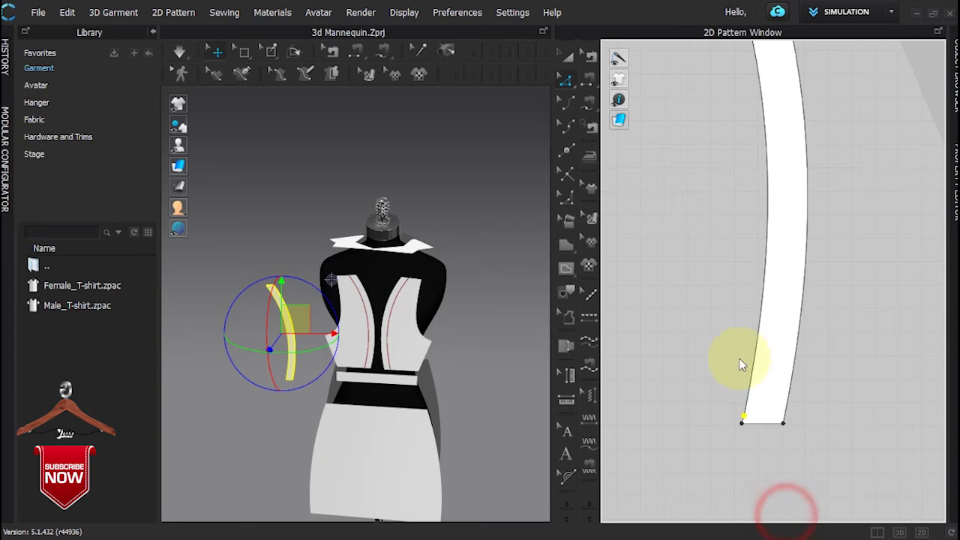
Step: Convert the extra point near the upper end of the strip's concave edge to a curve point
scroll(739, 330, "down", 2)
scroll(738, 329, "down", 3)
middle_click_drag(728, 240, 730, 301)
scroll(701, 216, "up", 2)
right_click(722, 235)
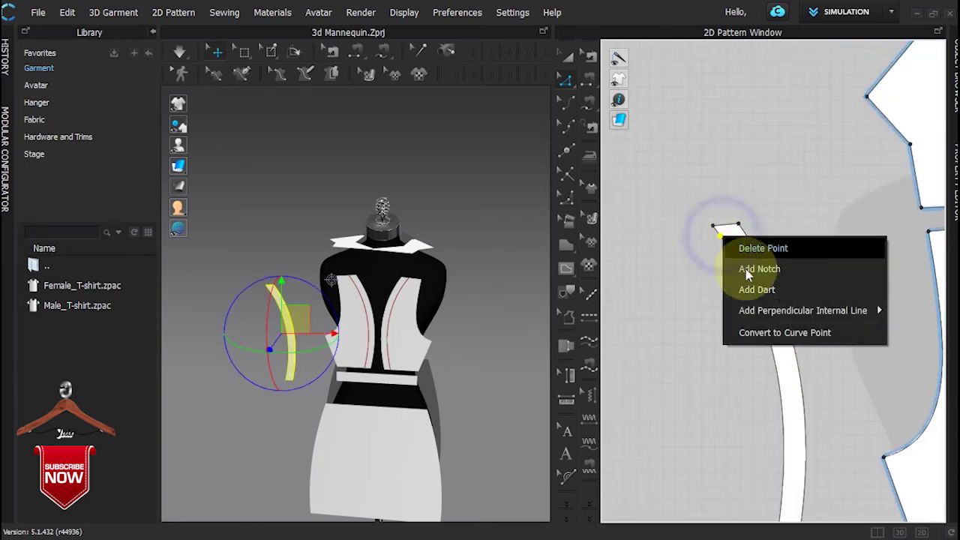
left_click(756, 338)
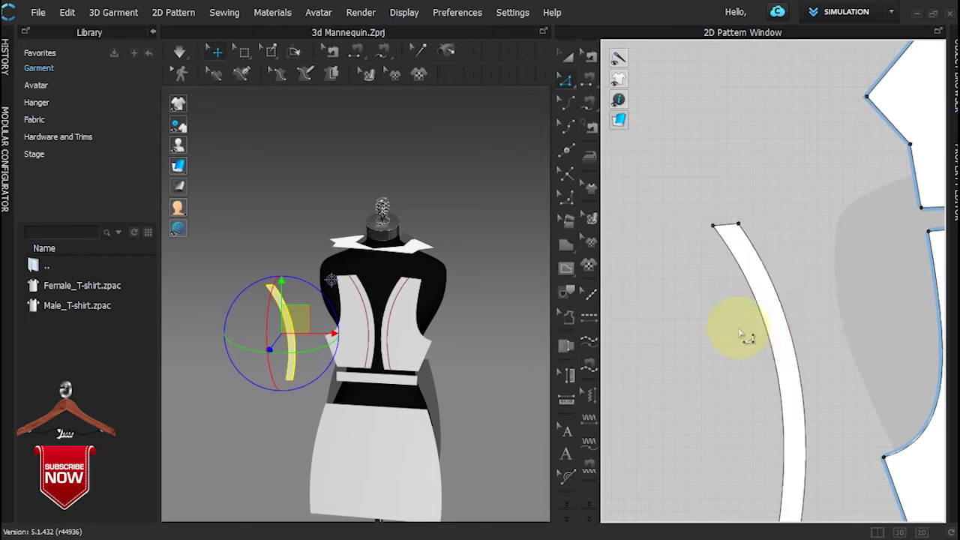
Step: Copy the curved strip and paste it mirrored between the original strip and the front bodice panel
scroll(741, 322, "down", 3)
scroll(712, 281, "up", 2)
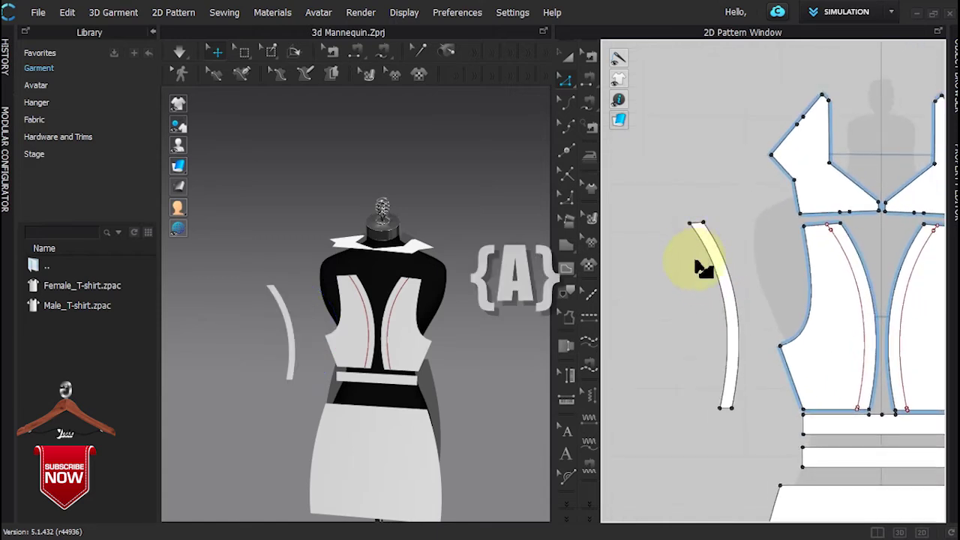
left_click(733, 322)
left_click_drag(733, 322, 777, 321)
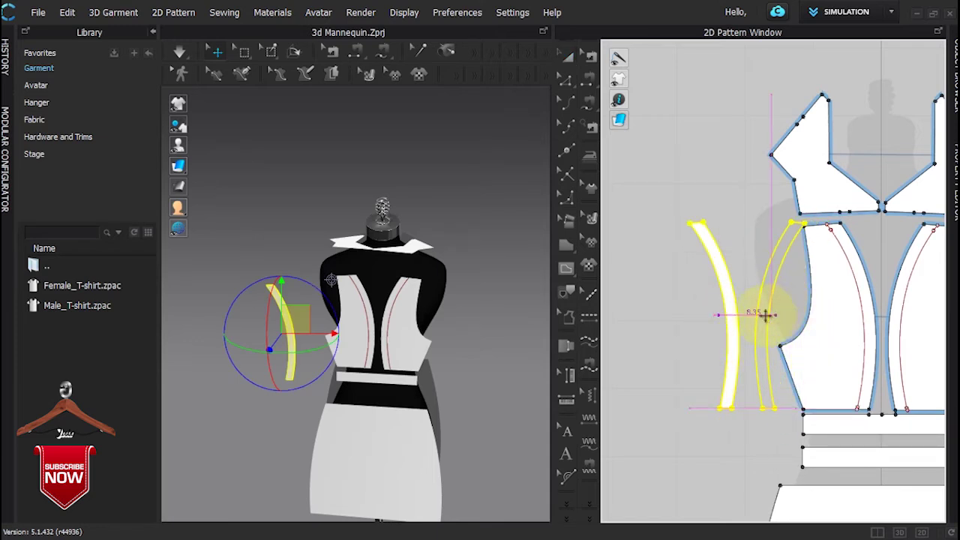
left_click(765, 315)
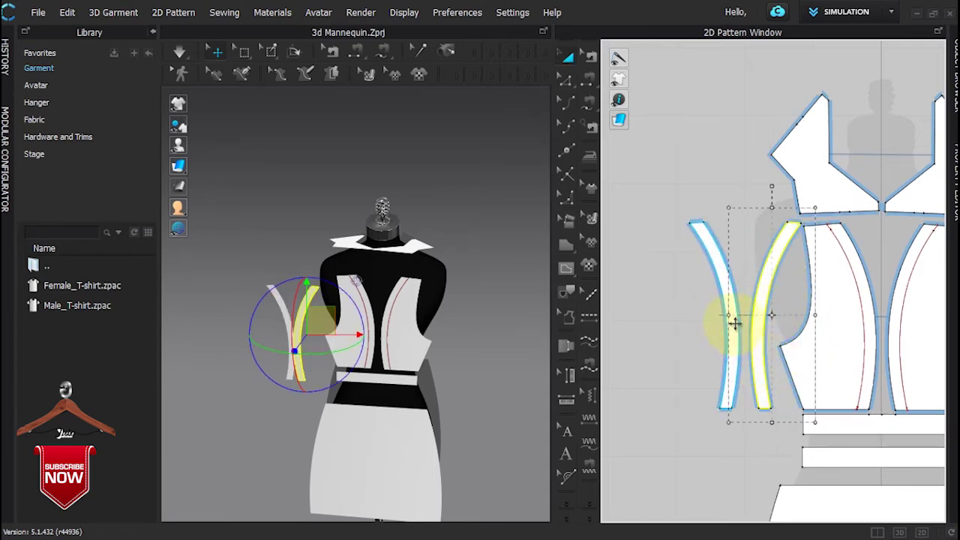
Step: Select both curved strips and scale them slightly shorter in height
left_click(734, 322, "shift")
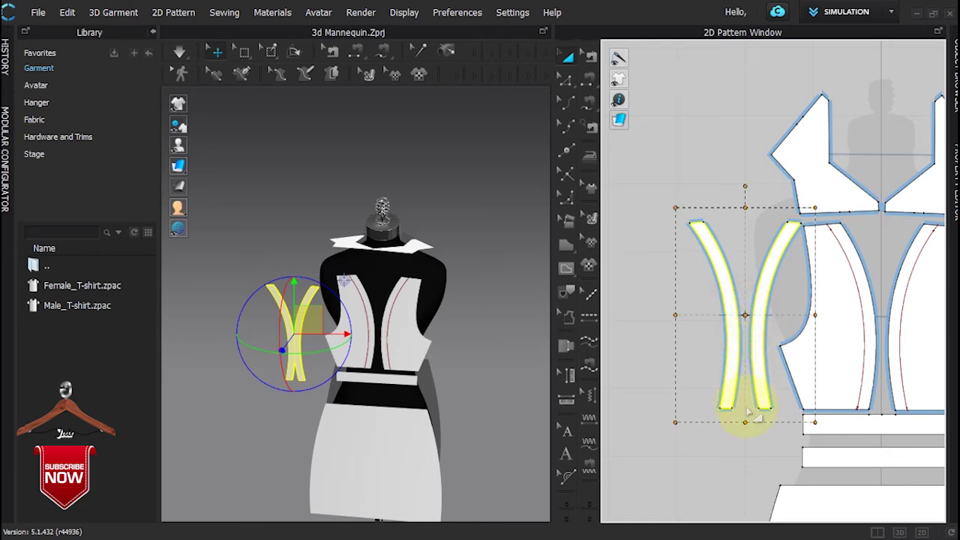
left_click_drag(744, 422, 745, 401)
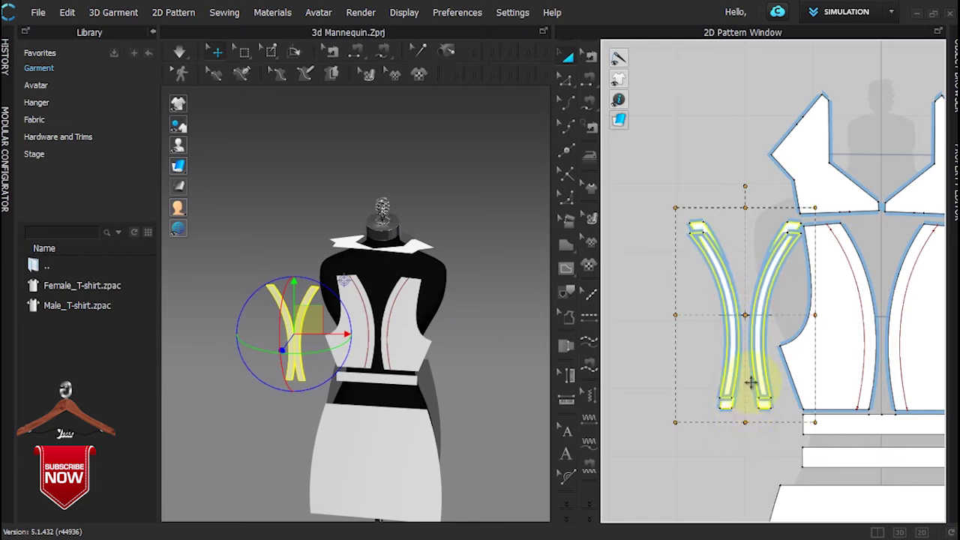
middle_click_drag(757, 435, 725, 428)
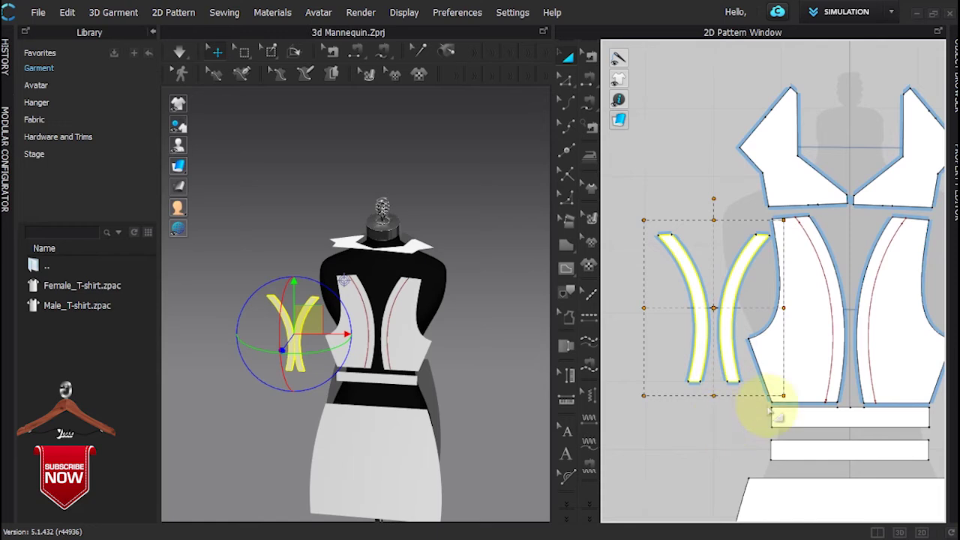
Step: Delete the offset curves and their short connecting lines from both front bodice panels
left_click(833, 344)
scroll(833, 345, "up", 5)
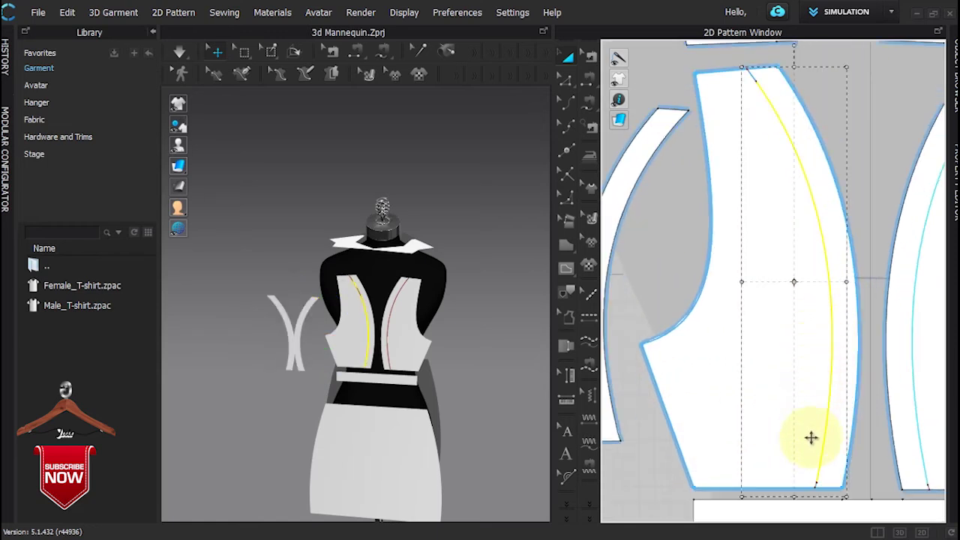
middle_click_drag(791, 310, 780, 171)
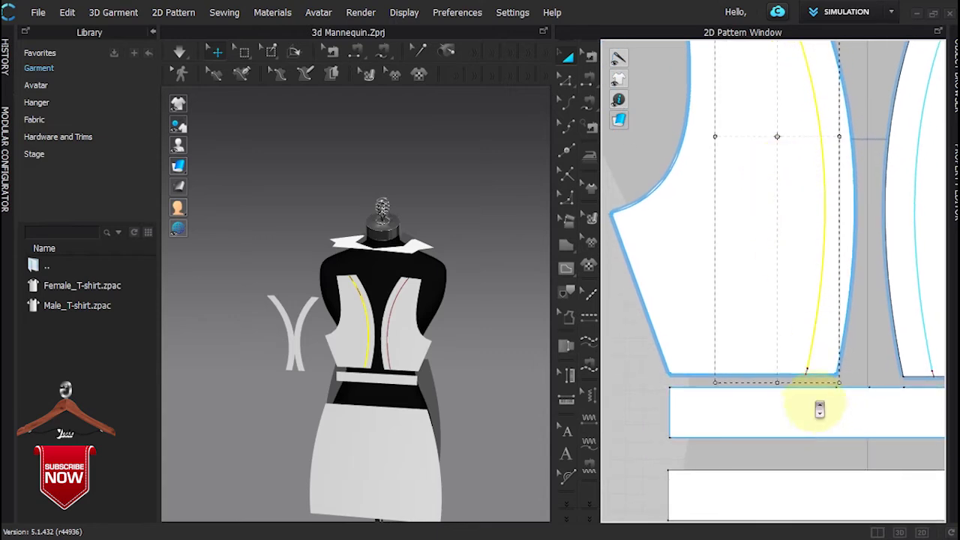
scroll(798, 332, "up", 2)
left_click(785, 294)
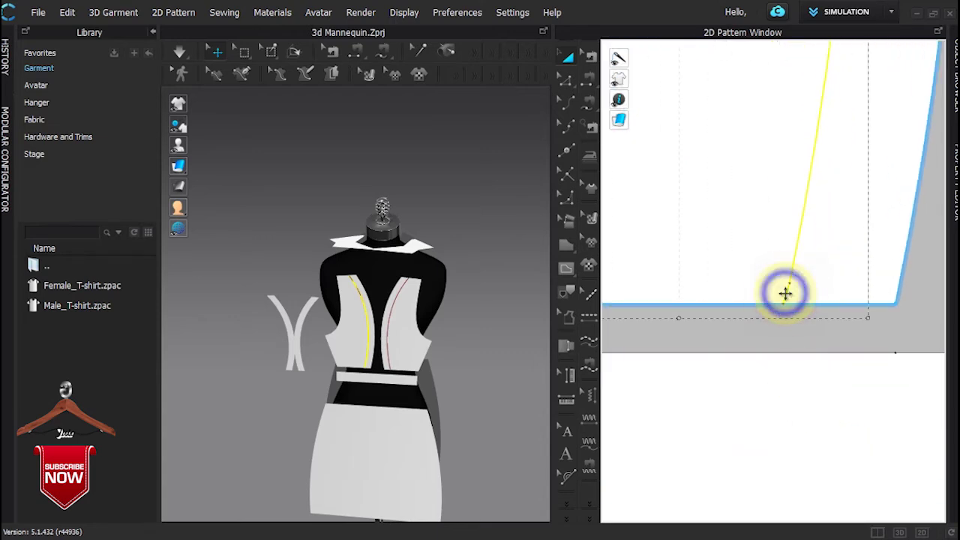
right_click(785, 294)
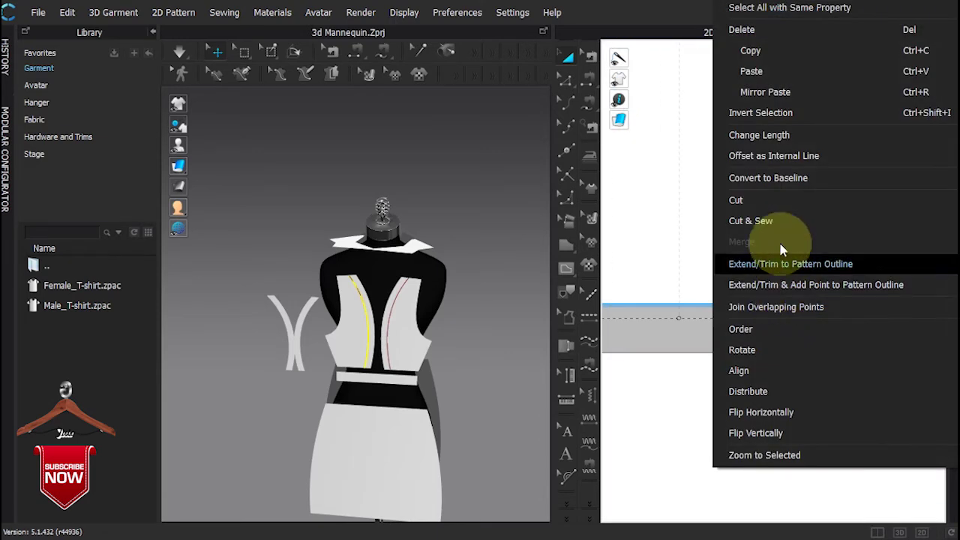
left_click(772, 32)
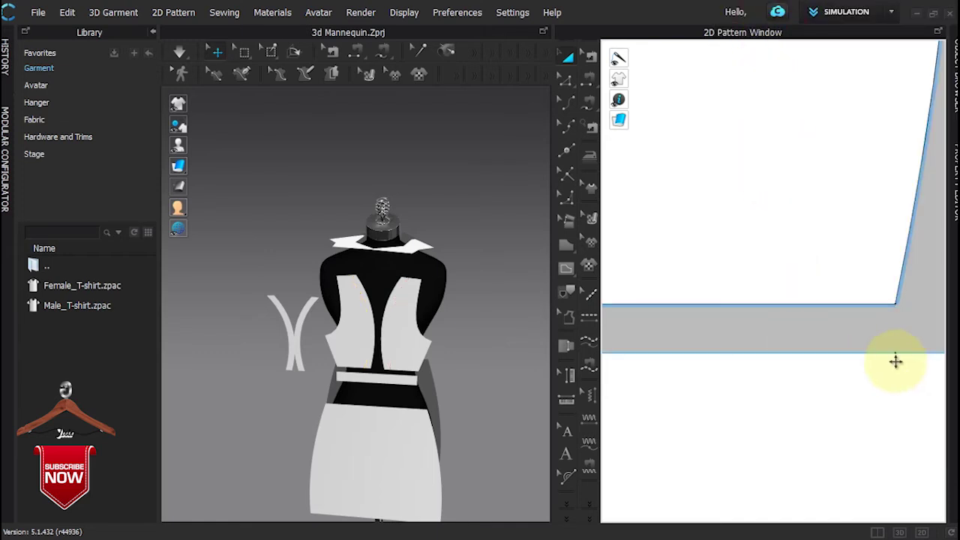
Step: Convert the middle point of the back bodice's bottom edge to a curve point
scroll(903, 369, "down", 5)
scroll(907, 366, "down", 6)
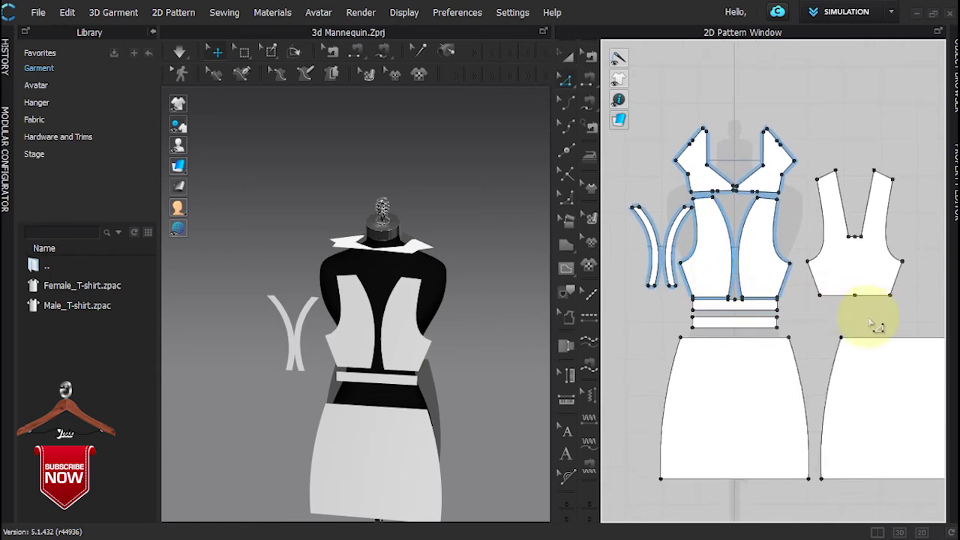
right_click(856, 299)
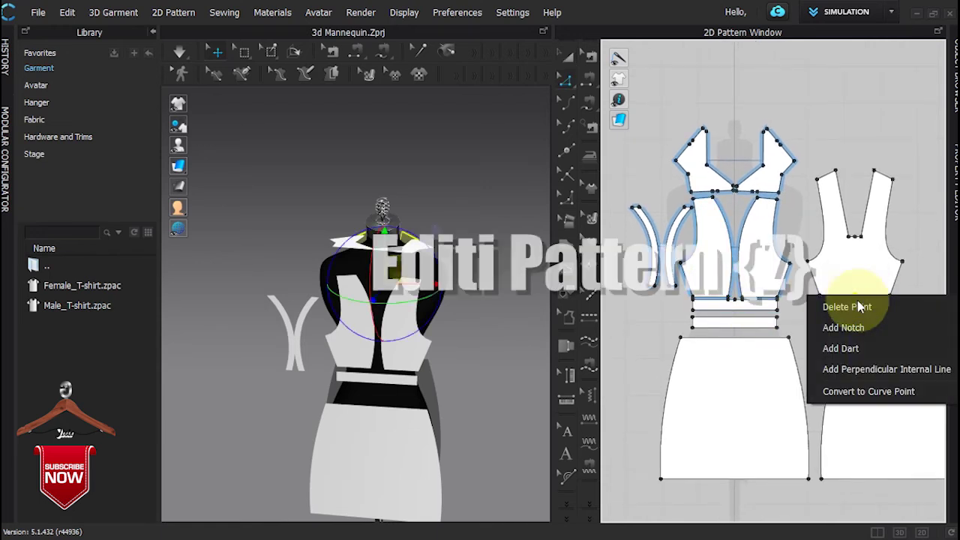
left_click(863, 396)
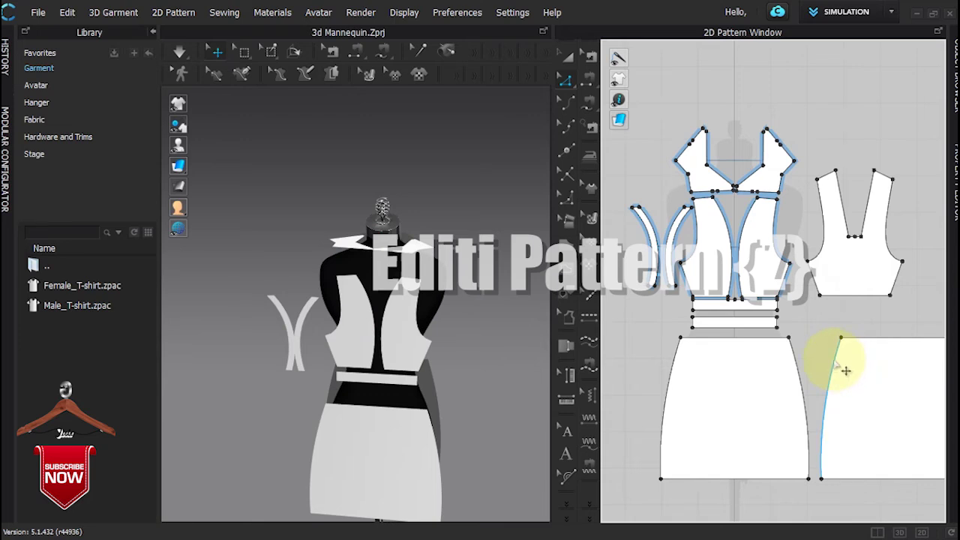
Step: Move both curved strips in 3D to the front of the mannequin, between the two front bodice panels
mouse_move(461, 364)
right_mouse_down()
mouse_move(407, 367)
mouse_move(307, 347)
mouse_move(475, 353)
right_mouse_up()
left_click(310, 306)
left_click_drag(318, 307, 390, 304)
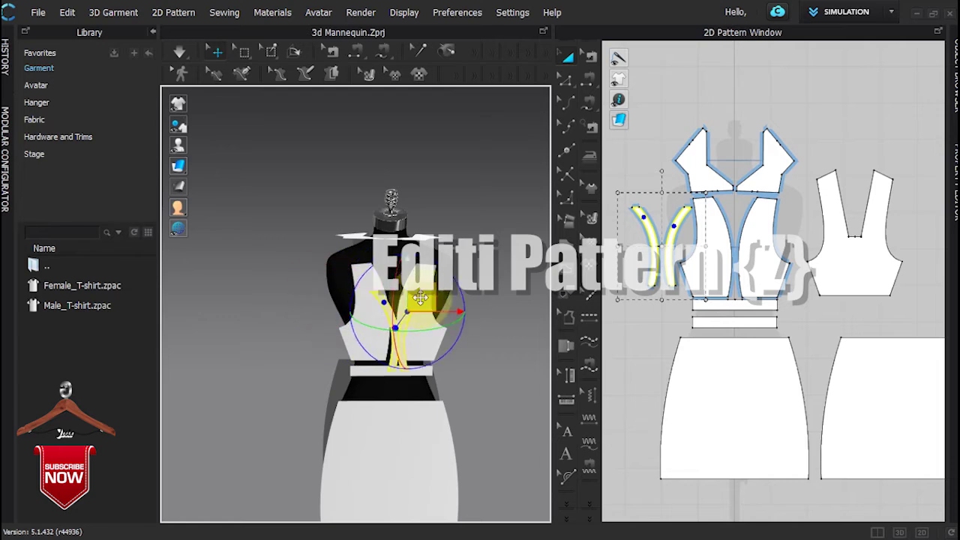
middle_click_drag(507, 353, 456, 285)
Step: Sew the lower waistband's bottom edge to the back skirt's top edge with segment sewing
key("n")
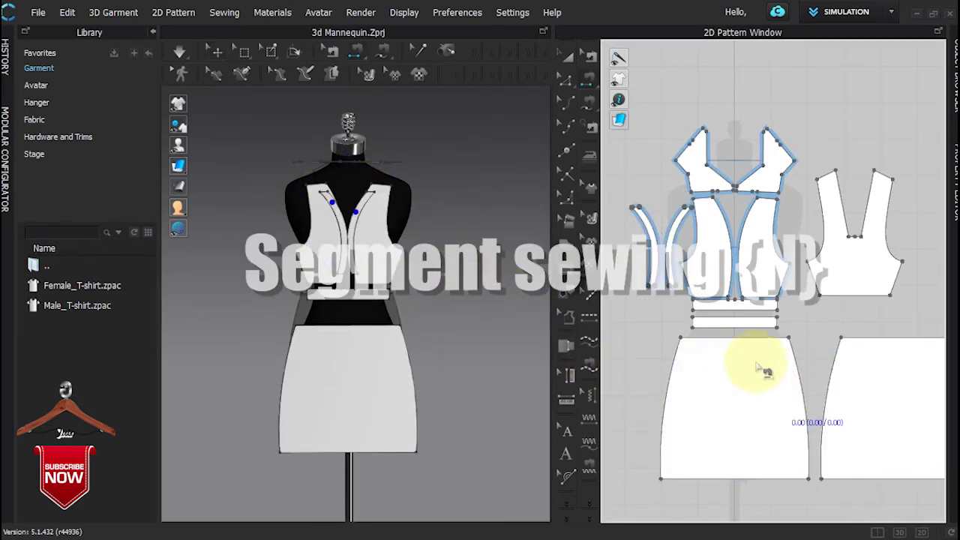
left_click(720, 329)
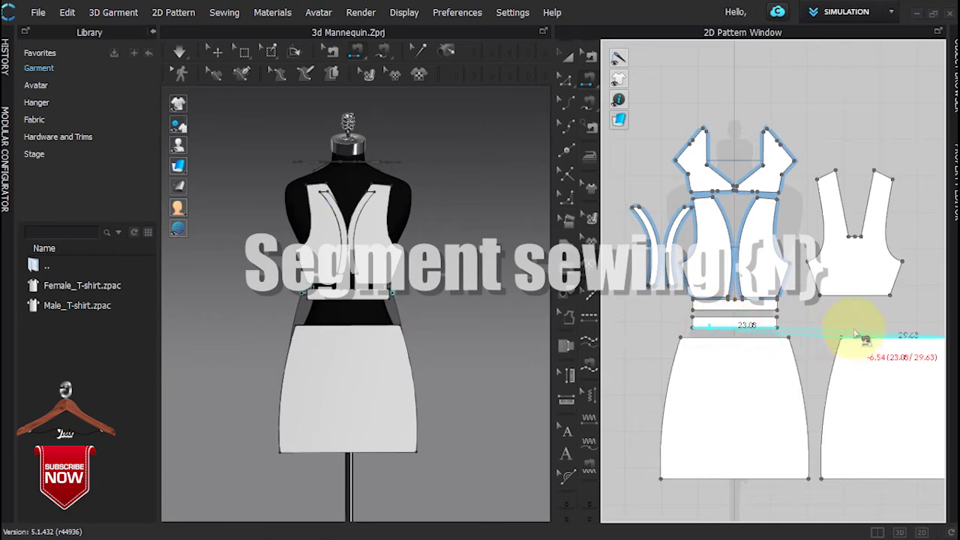
left_click(855, 337)
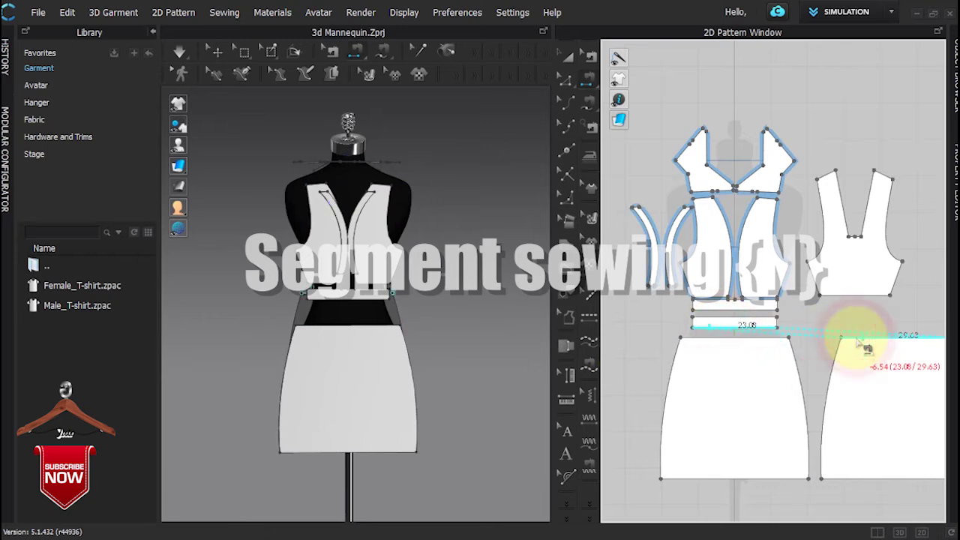
Step: Sew the upper waistband's bottom edge to the front skirt's top edge and join the front and back skirts along both side edges
left_click(701, 309)
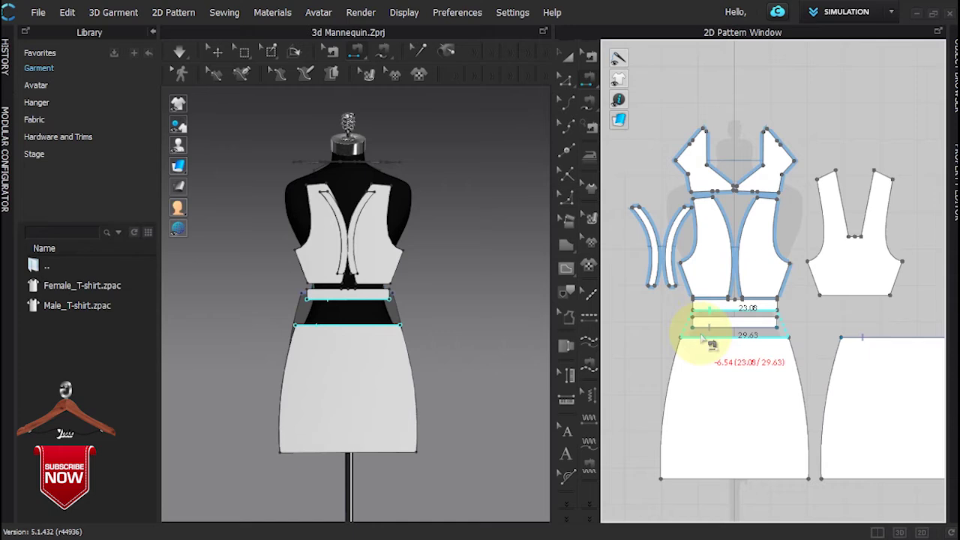
left_click(702, 336)
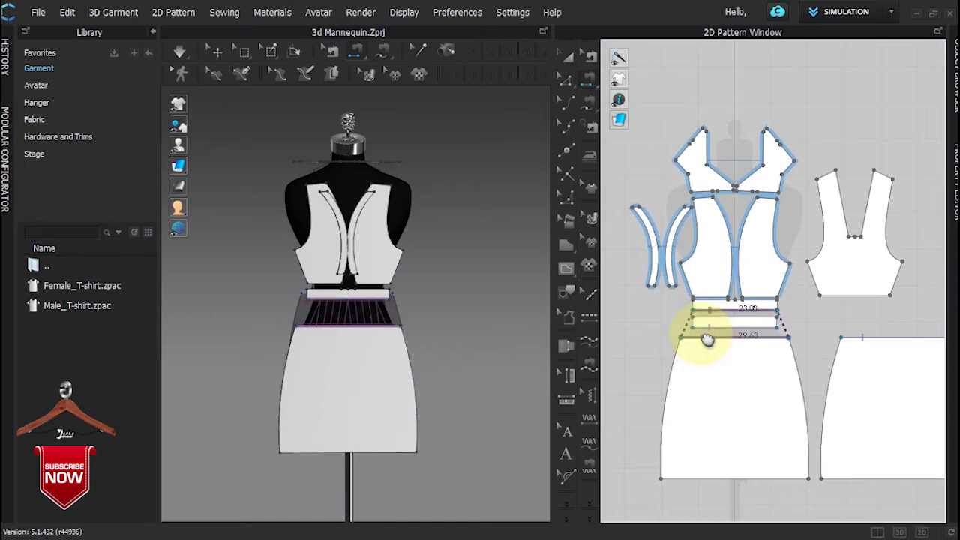
right_click_drag(707, 339, 653, 300)
left_click(615, 328)
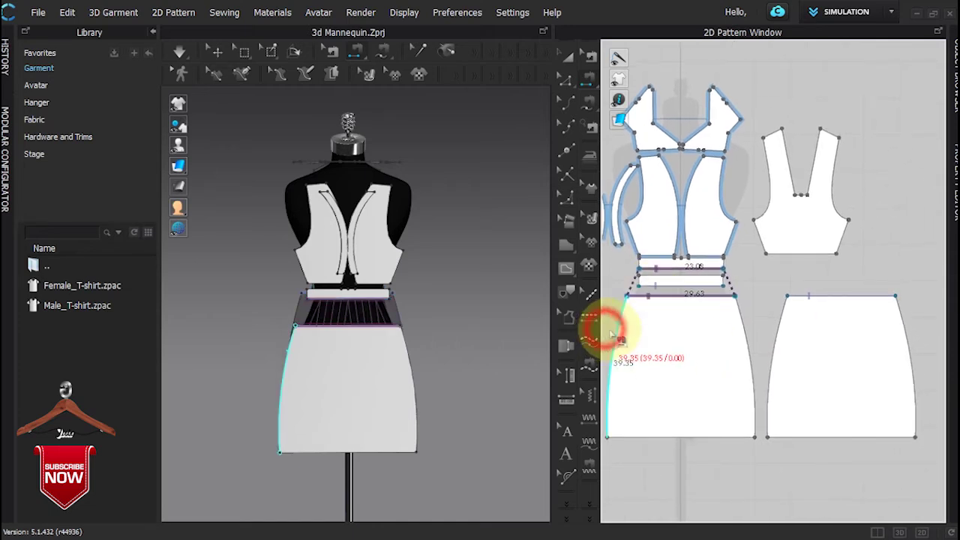
left_click(908, 338)
left_click(767, 336)
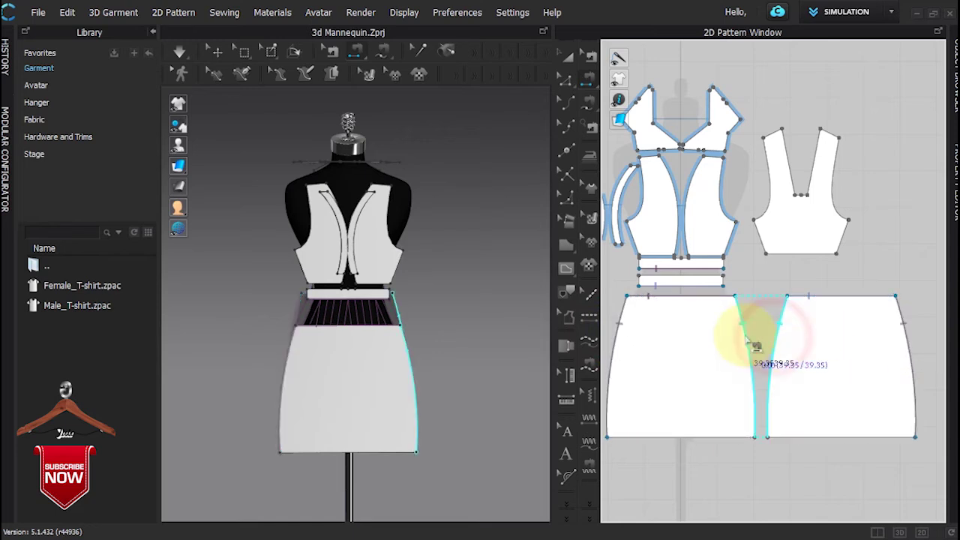
left_click(756, 345)
Step: Sew the short ends of the upper waistband to the opposite short ends of the lower waistband
scroll(728, 342, "up", 4)
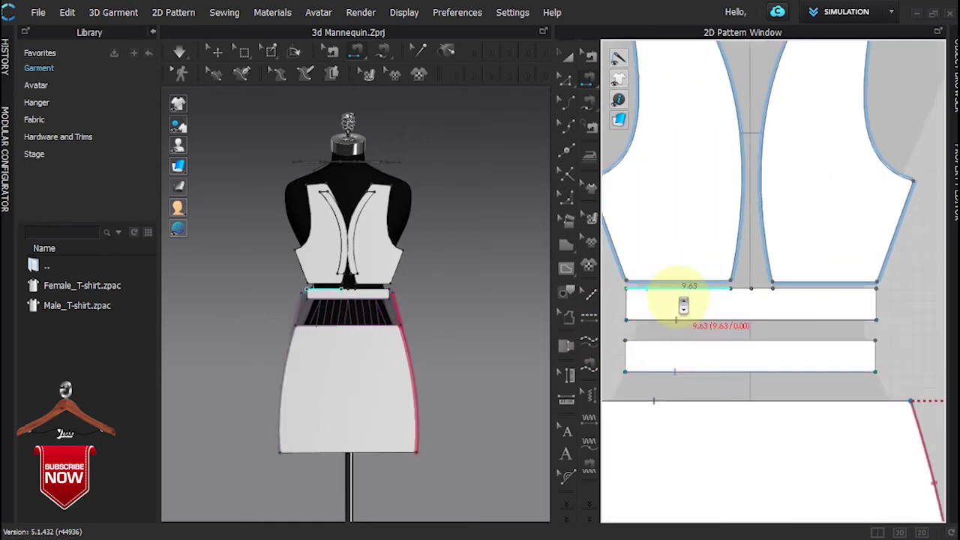
left_click(626, 303)
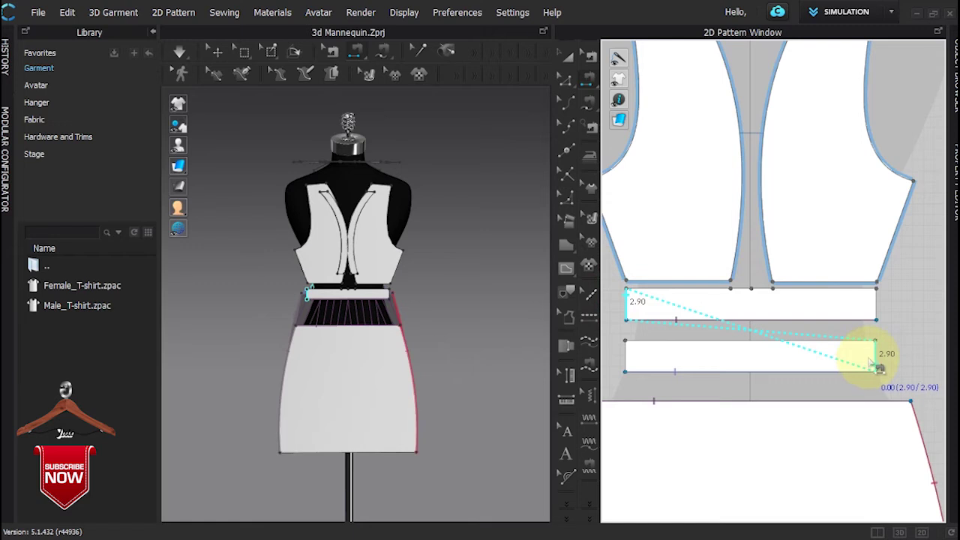
left_click(636, 308)
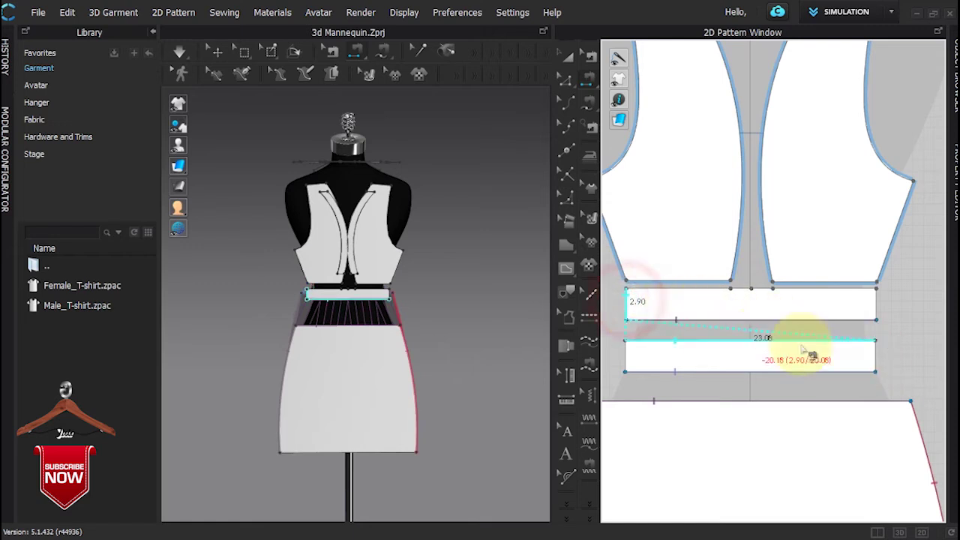
left_click(874, 362)
left_click(634, 355)
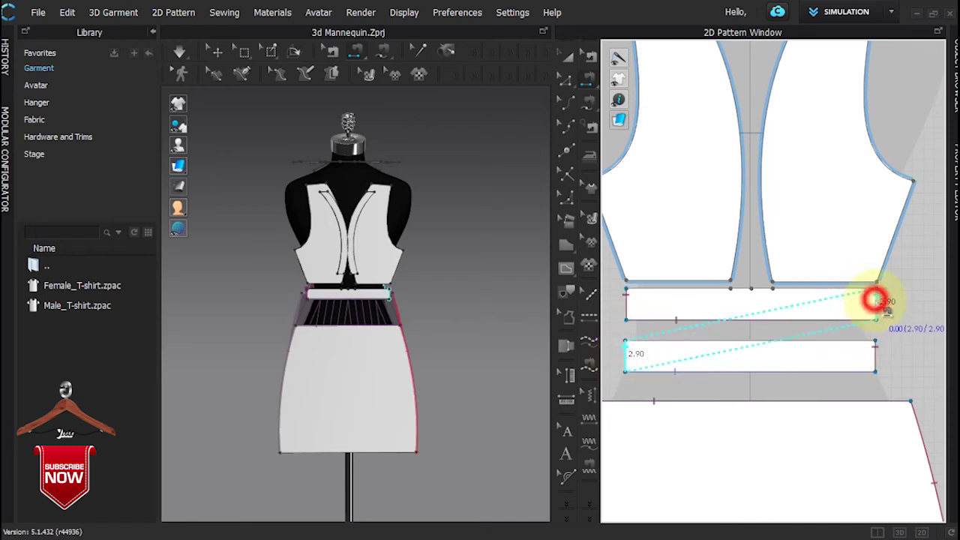
left_click(881, 308)
Step: Sew the front bodice panels' bottom edges to the upper waistband's outer top segments and their side edges to the back bodice's side edges
left_click(669, 278)
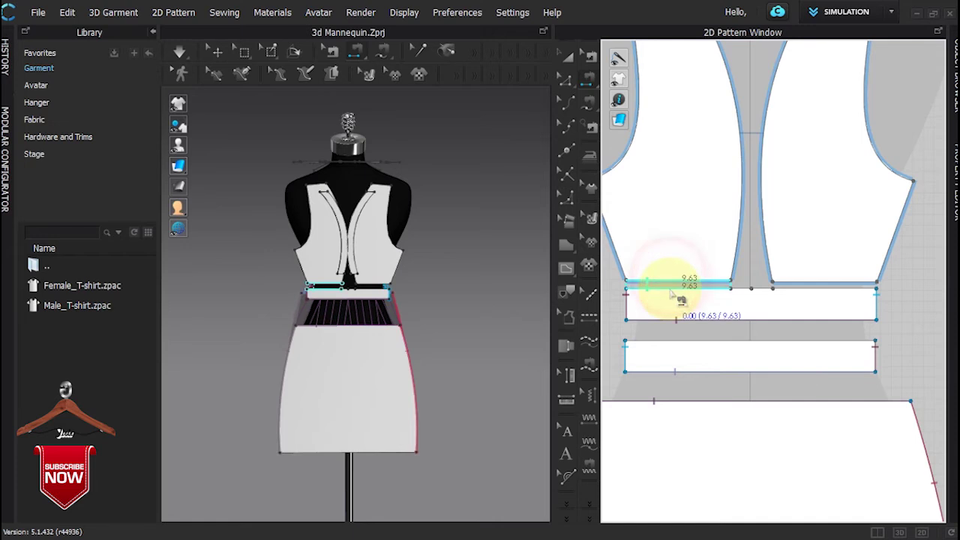
left_click(821, 282)
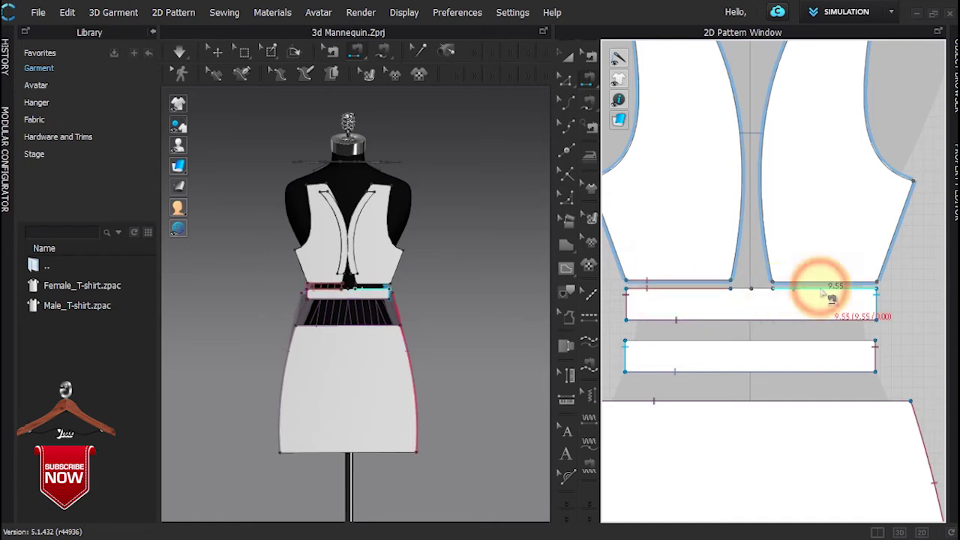
scroll(830, 289, "down", 4)
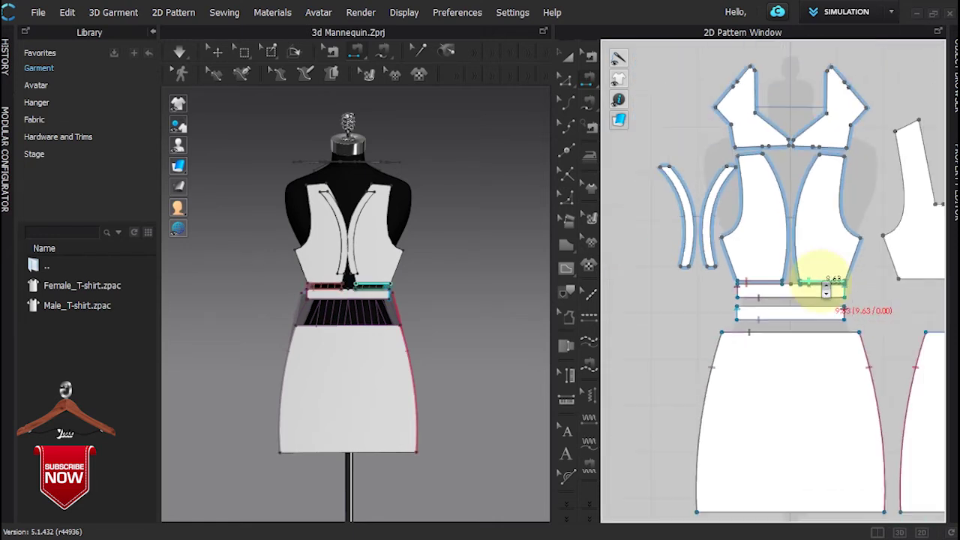
middle_click_drag(816, 287, 734, 293)
left_click(647, 266)
left_click(912, 271)
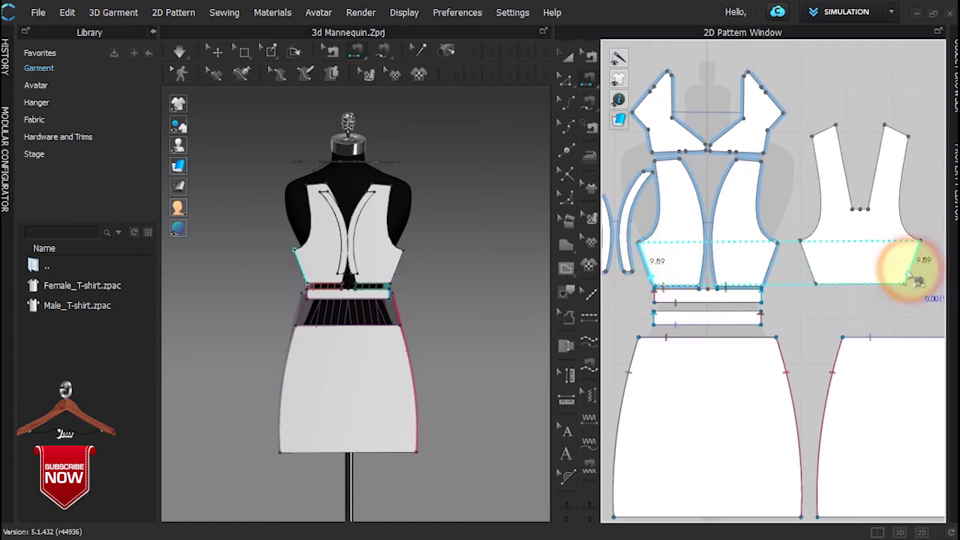
left_click(813, 262)
left_click(781, 261)
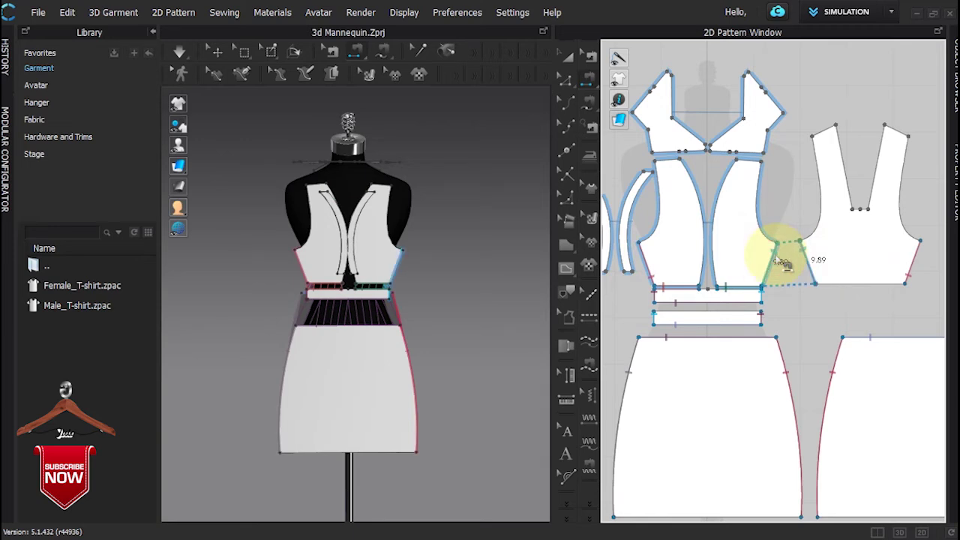
Step: Sew the outer curved edge of each front strip to the inner curved edge of its matching front bodice panel
middle_click_drag(741, 211, 785, 213)
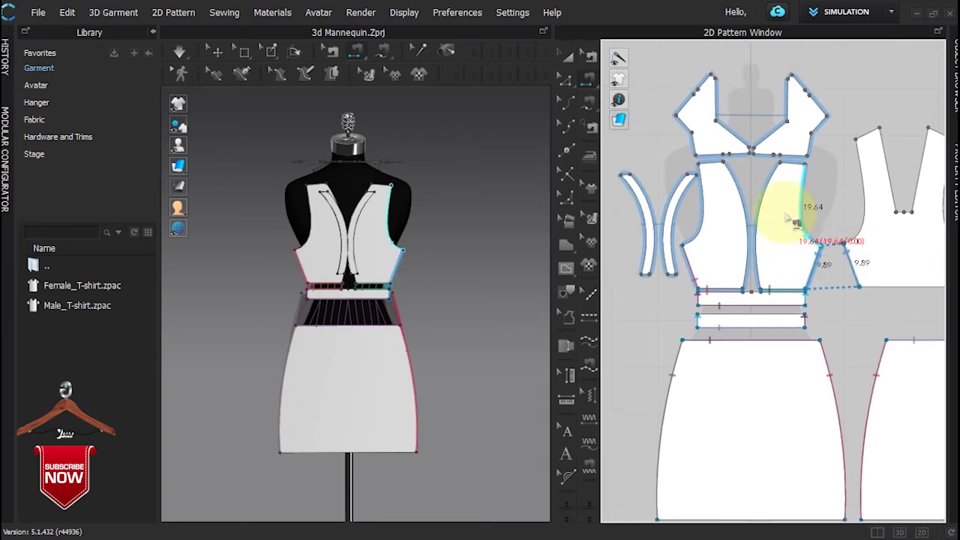
left_click(637, 216)
left_click(747, 221)
scroll(720, 264, "up", 2)
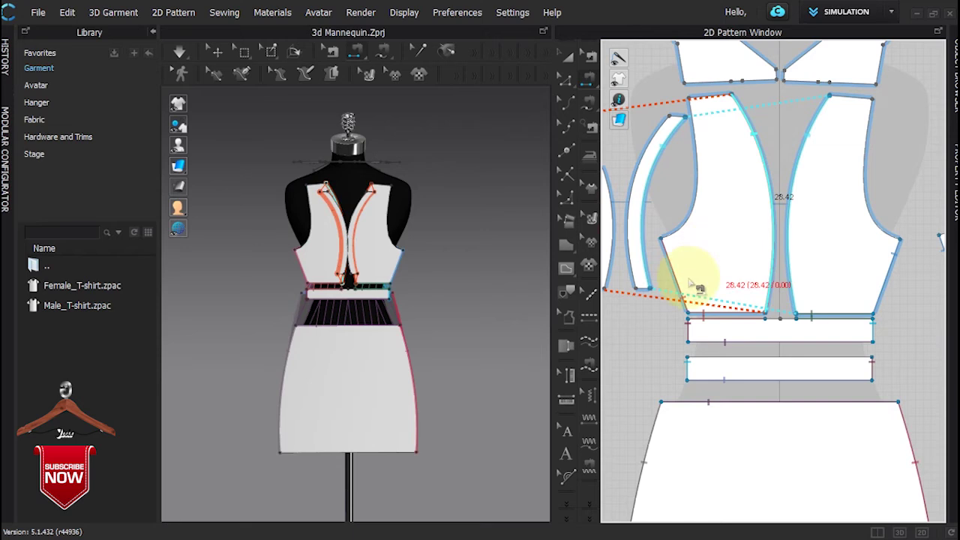
Step: Sew the bottom edges of both curved strips to the two short middle segments of the upper waistband's top edge
scroll(685, 267, "up", 2)
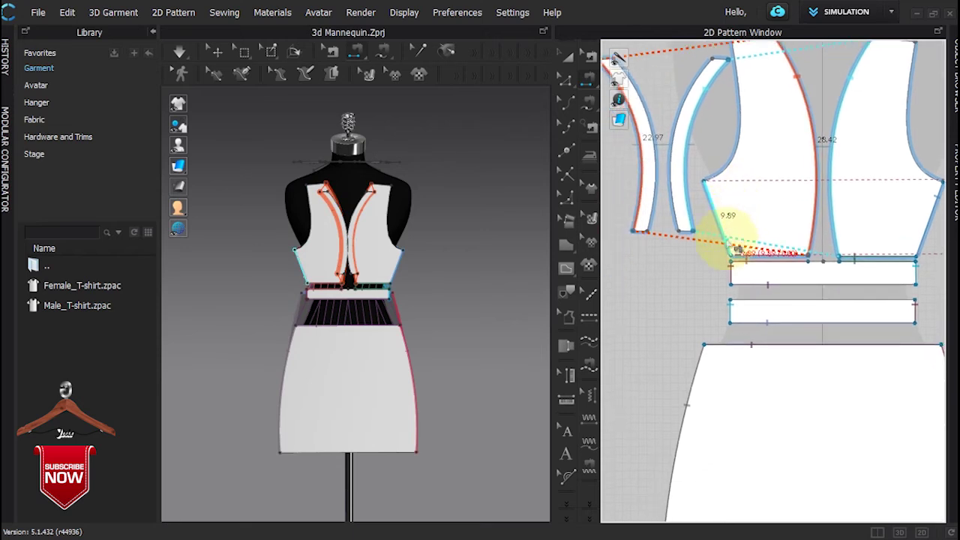
left_click(643, 236)
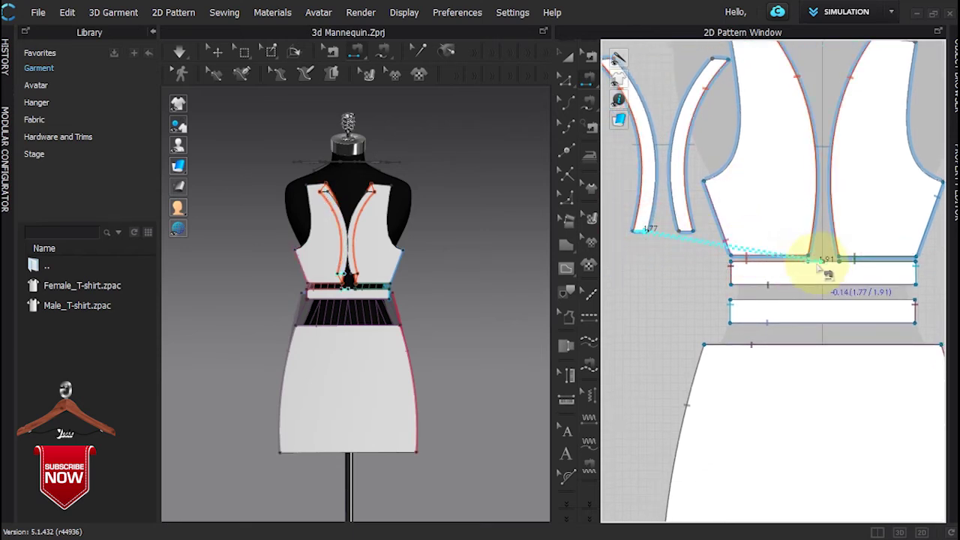
left_click(817, 264)
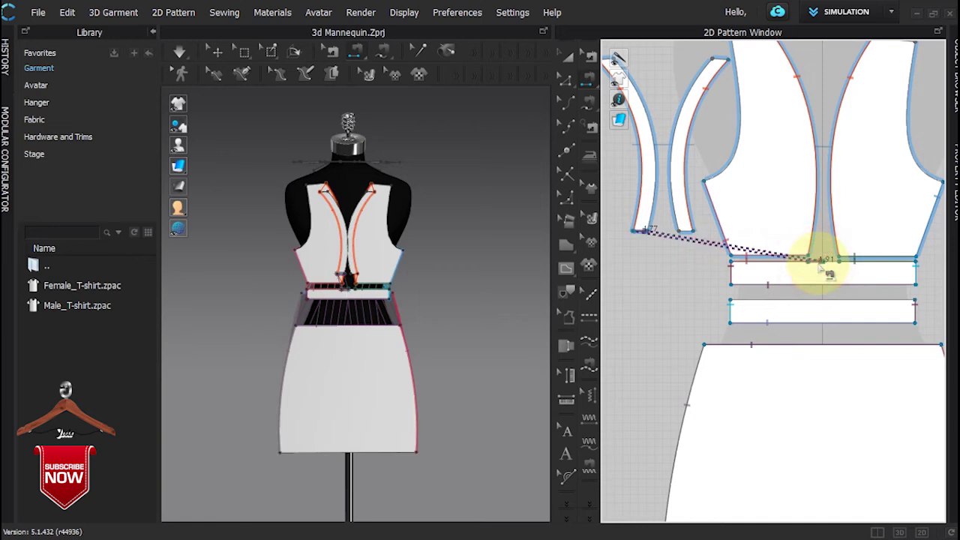
left_click(688, 231)
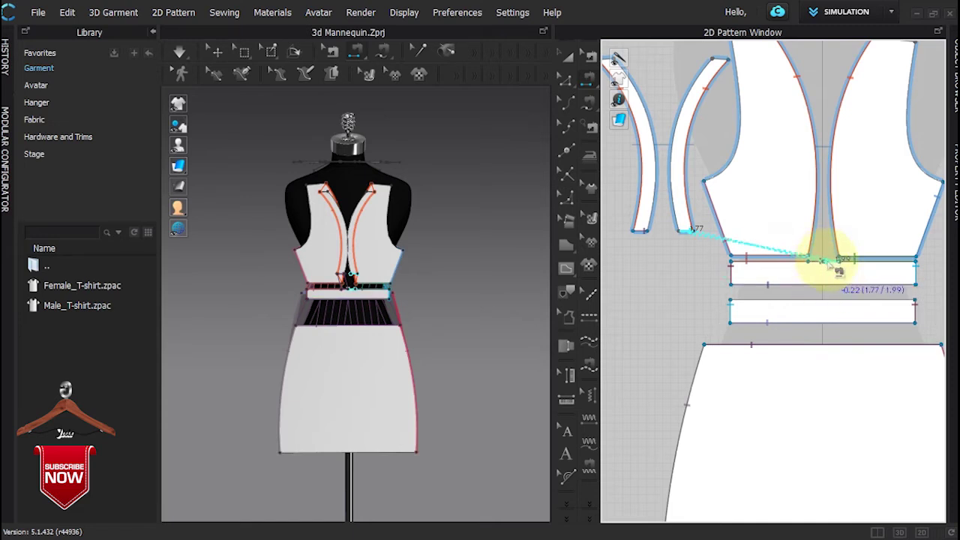
left_click(835, 262)
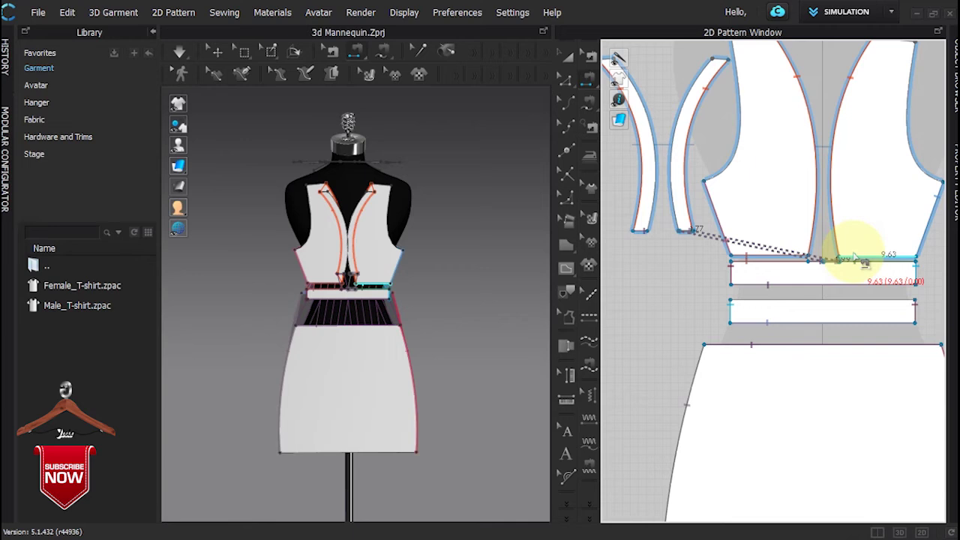
Step: Sew the outer bottom segments of both shoulder pieces to the top edges of the front bodice panels
scroll(862, 259, "down", 5)
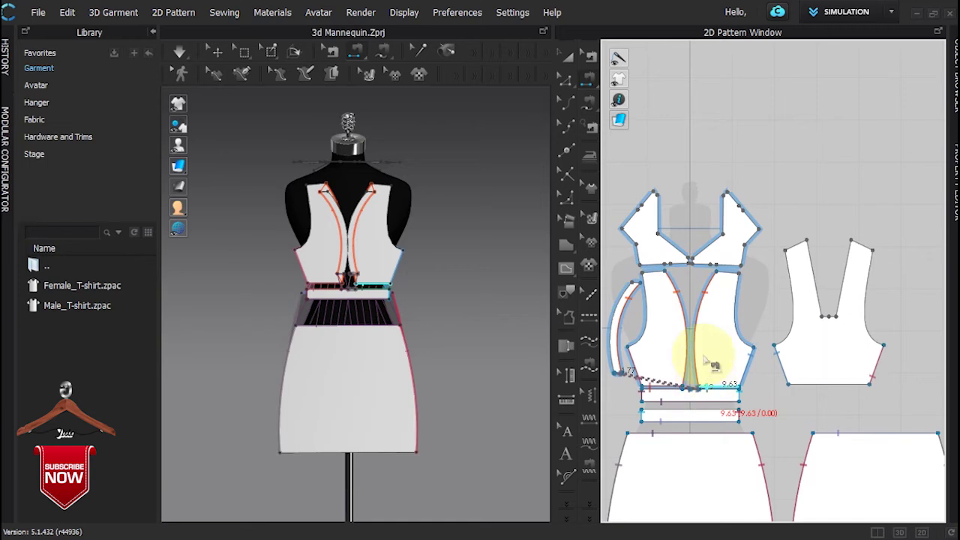
left_click(650, 264)
left_click(651, 269)
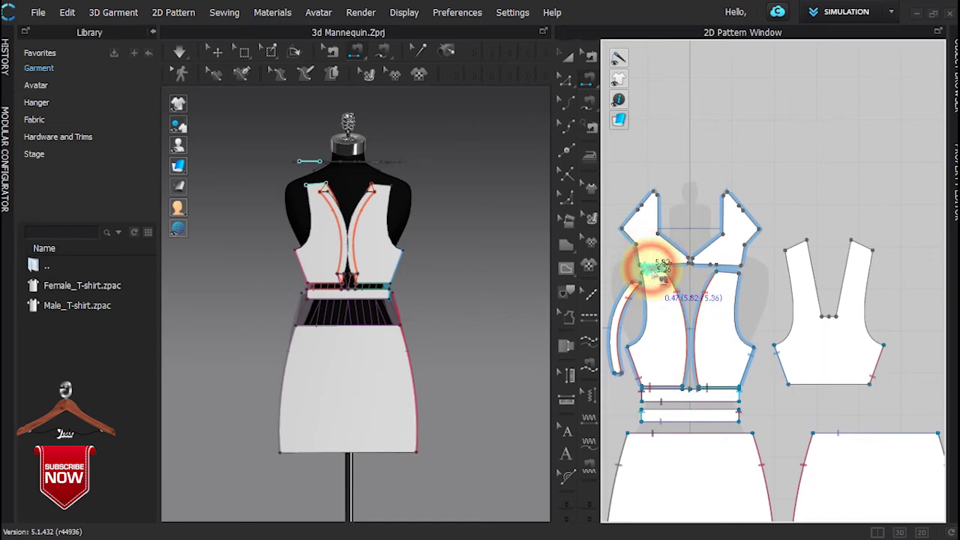
left_click(724, 264)
left_click(722, 271)
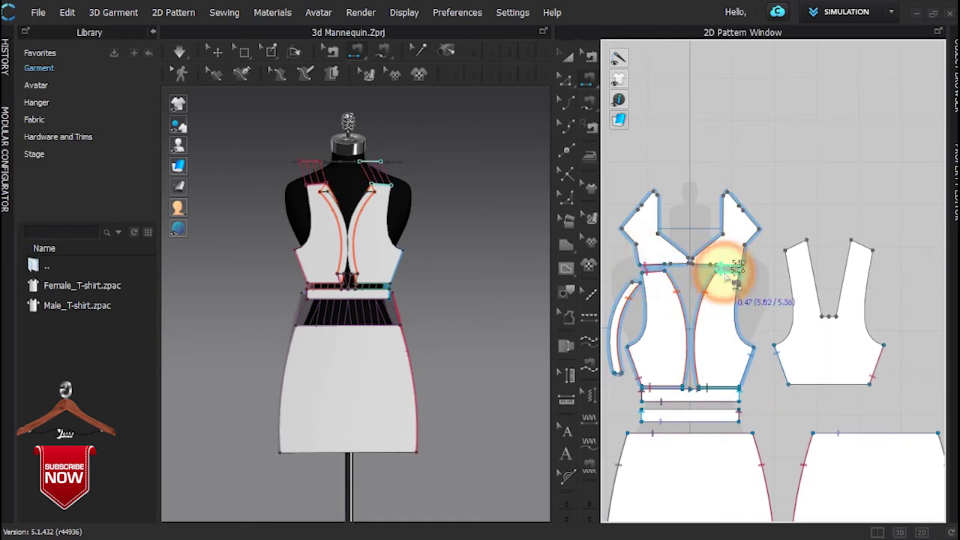
left_click(482, 321)
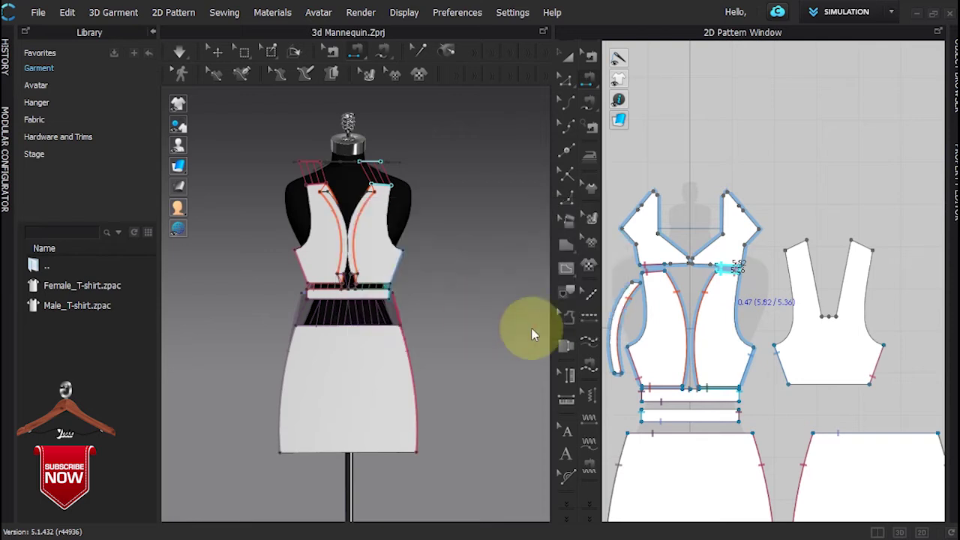
left_click(471, 321)
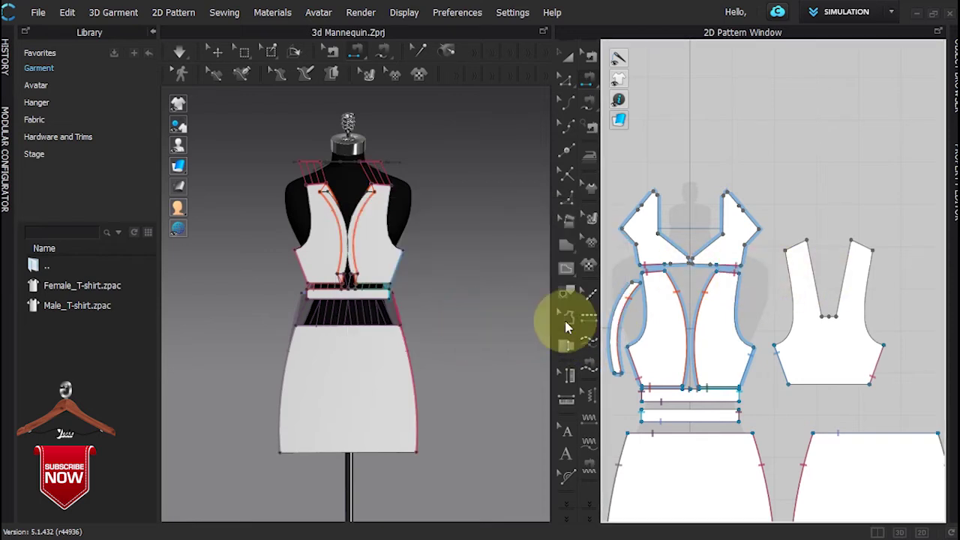
Step: Sew each shoulder piece's outer sloping segment to the back bodice's shoulder edge on the opposite side of the 2D layout
left_click(636, 229)
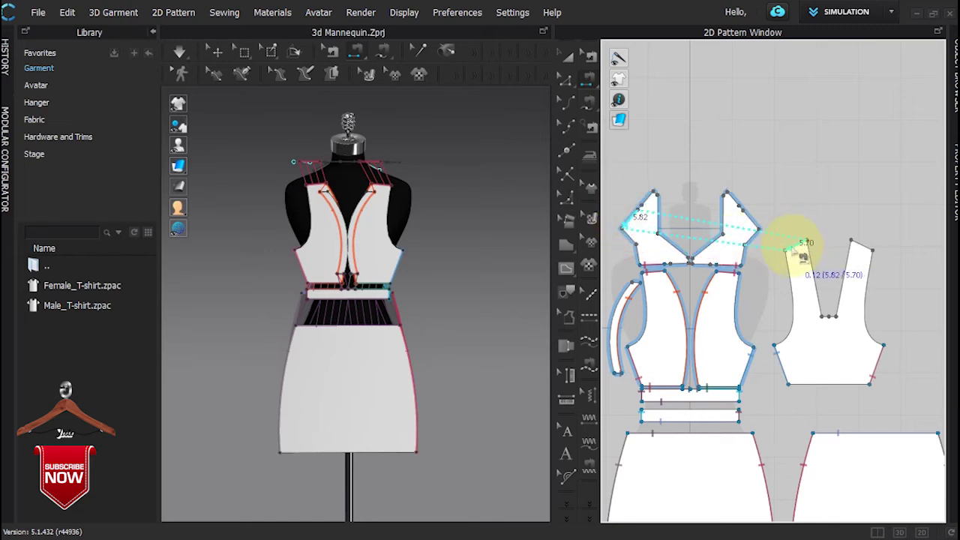
left_click(866, 253)
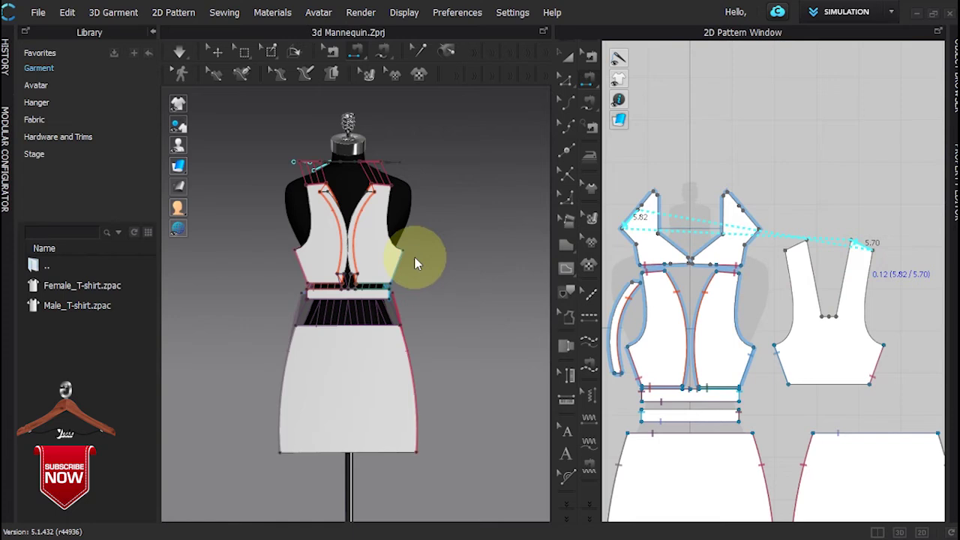
right_click_drag(448, 246, 418, 226)
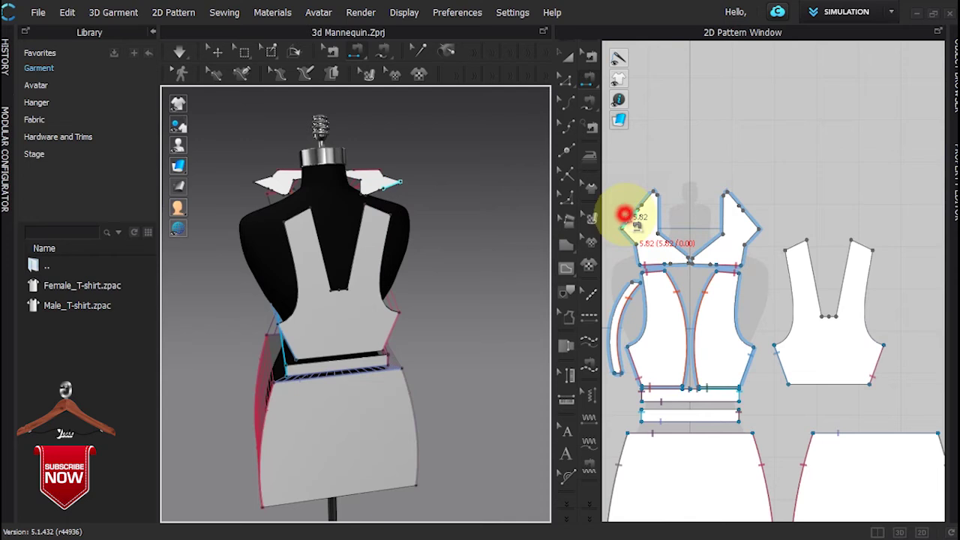
left_click(637, 217)
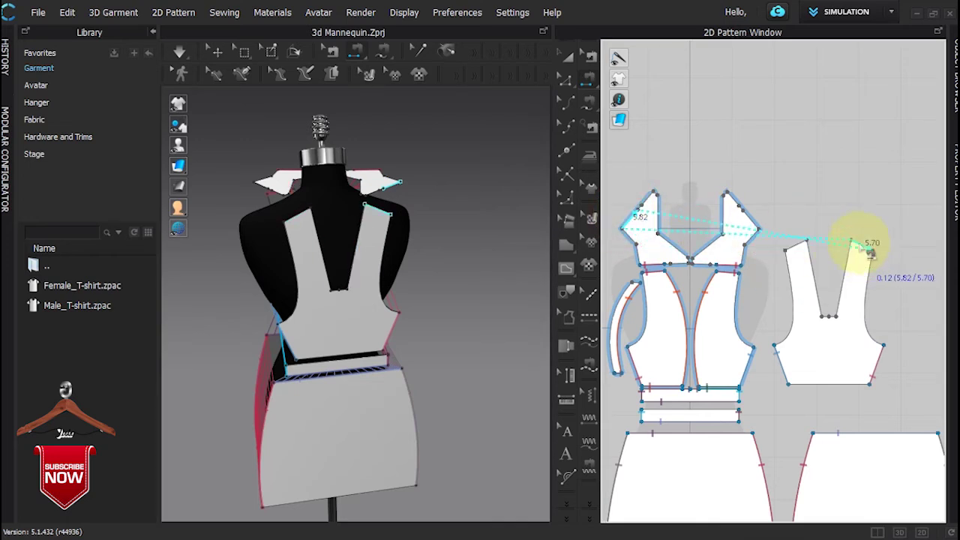
left_click(856, 241)
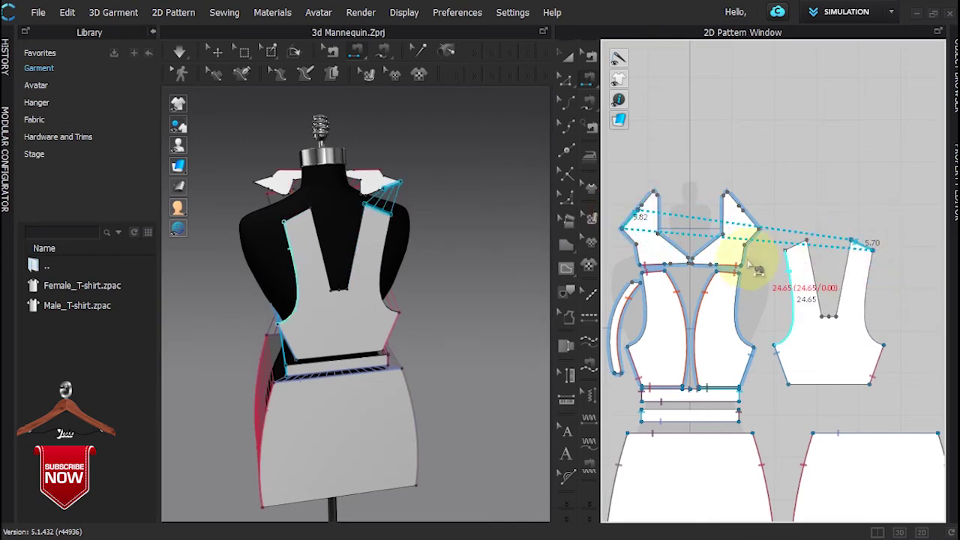
left_click(751, 217)
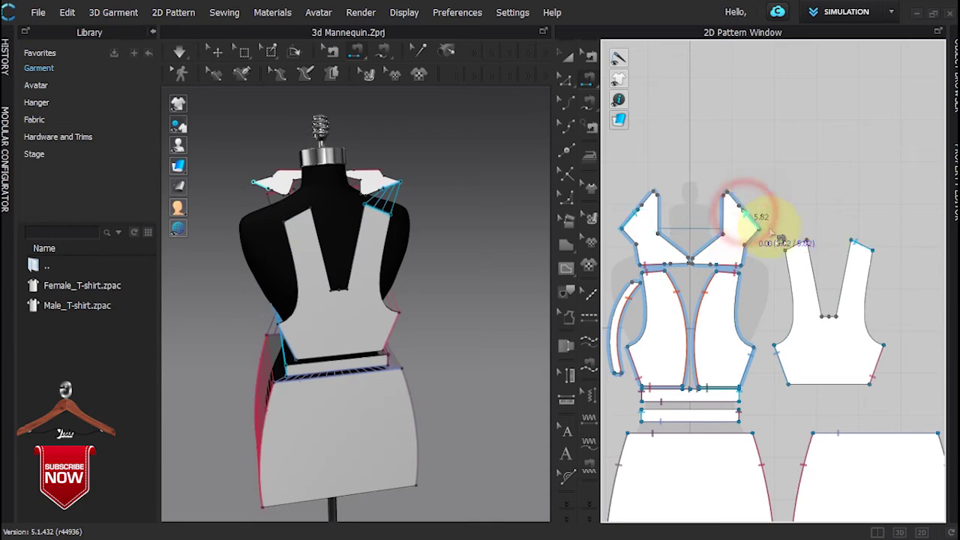
left_click(805, 245)
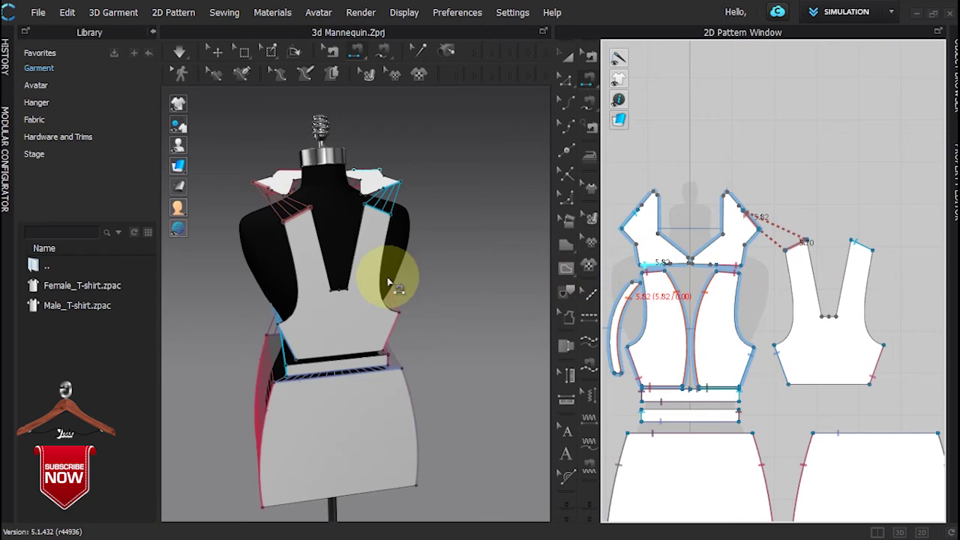
Step: Sew the short centre edges of the two shoulder pieces together
scroll(675, 269, "up", 4)
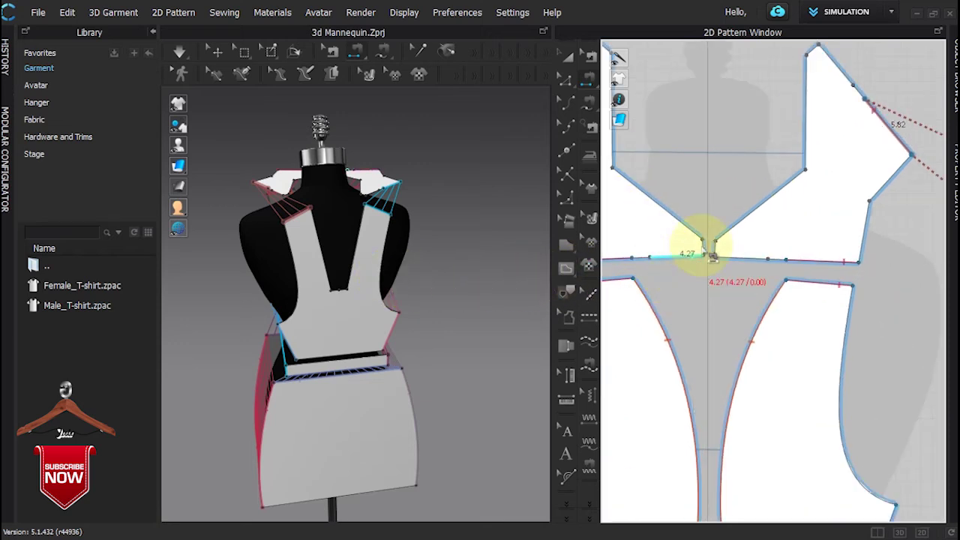
left_click(703, 246)
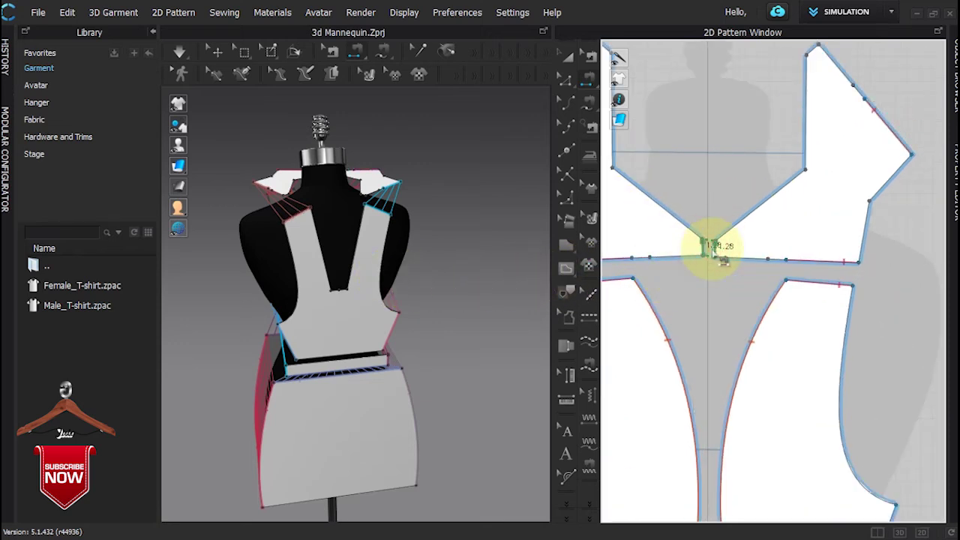
scroll(716, 252, "down", 2)
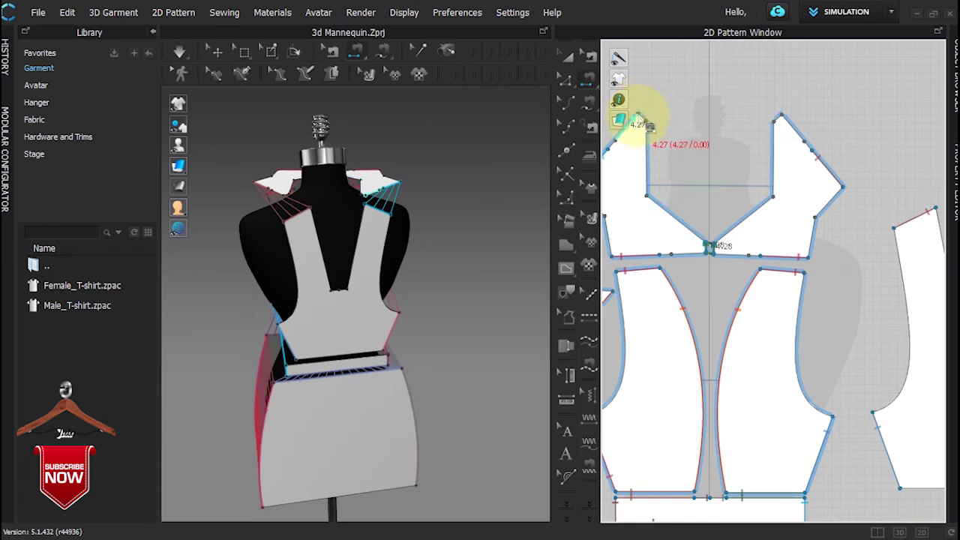
Step: Sew the short slanted top edges of the two shoulder pieces together
left_click(639, 114)
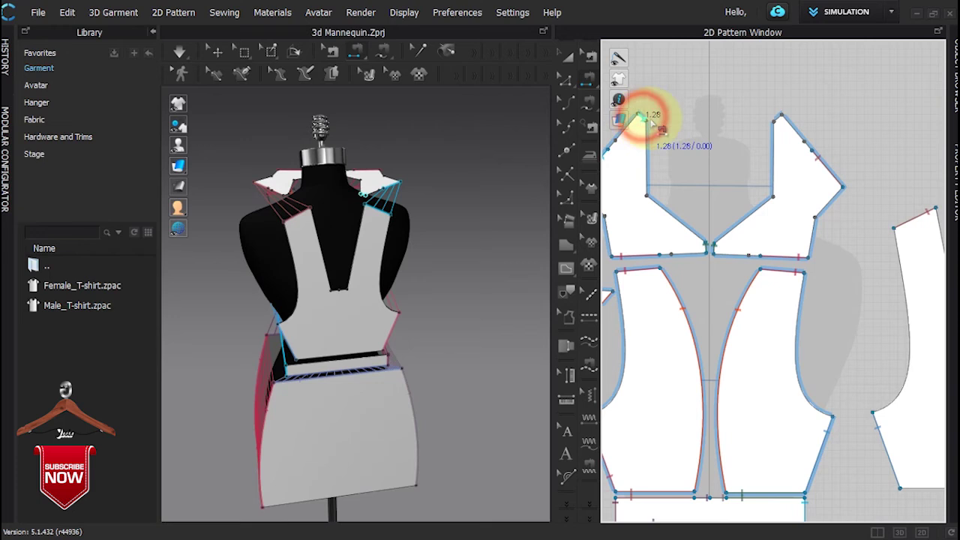
left_click(780, 116)
left_click(707, 245)
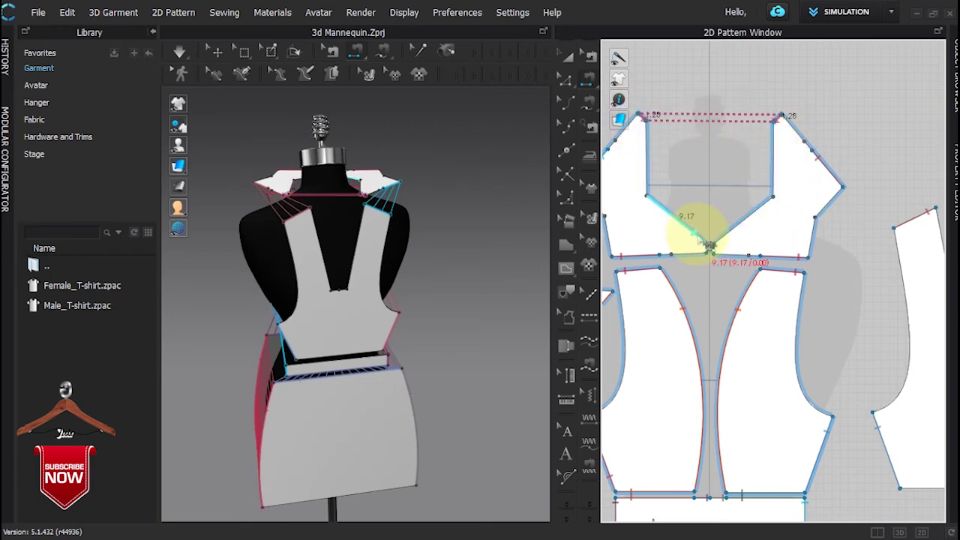
Step: Sew the back bodice's bottom edge to the top edge of the lower waistband piece
scroll(720, 307, "down", 5)
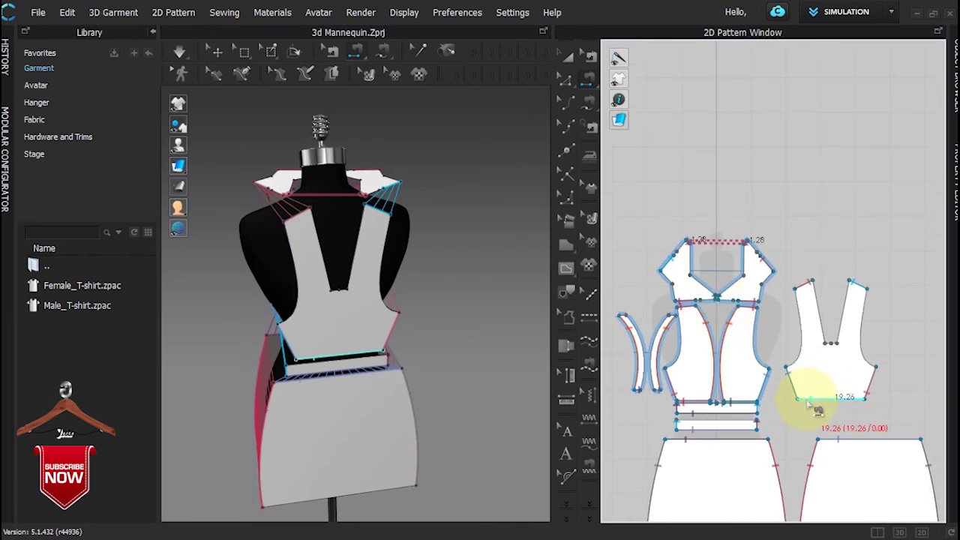
left_click(806, 398)
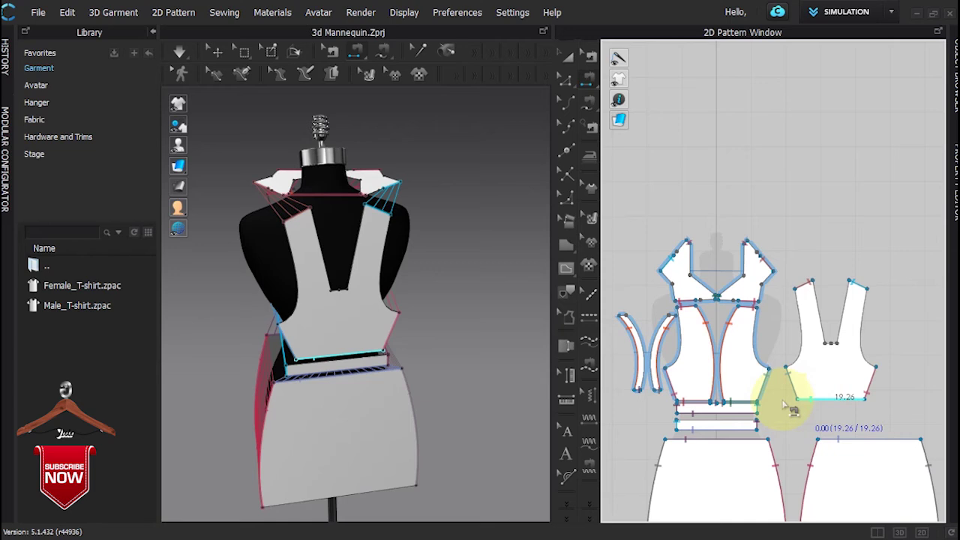
left_click(708, 422)
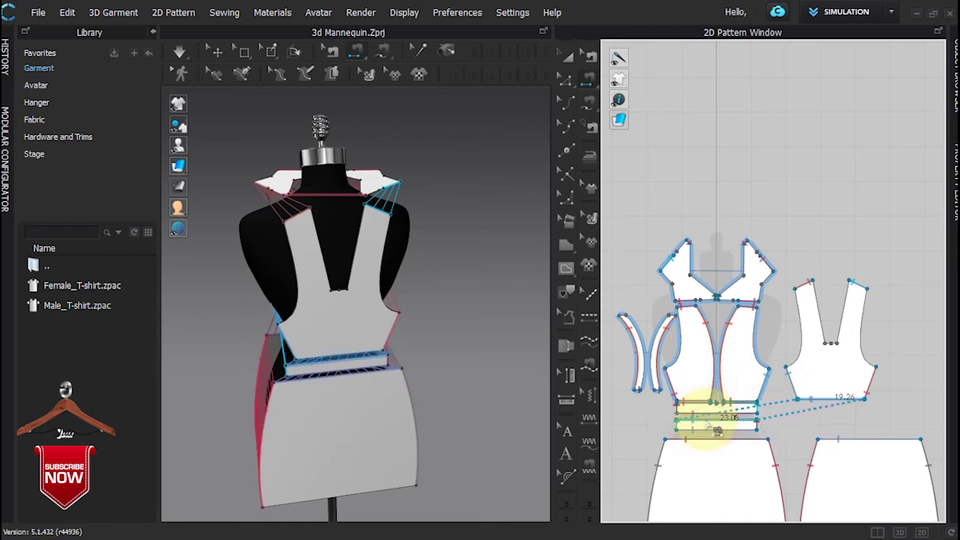
Step: Offset the left slanted neckline edge of the back bodice as one internal line at a distance of 1.70 cm
right_click_drag(441, 365, 133, 322)
middle_click_drag(266, 318, 208, 321)
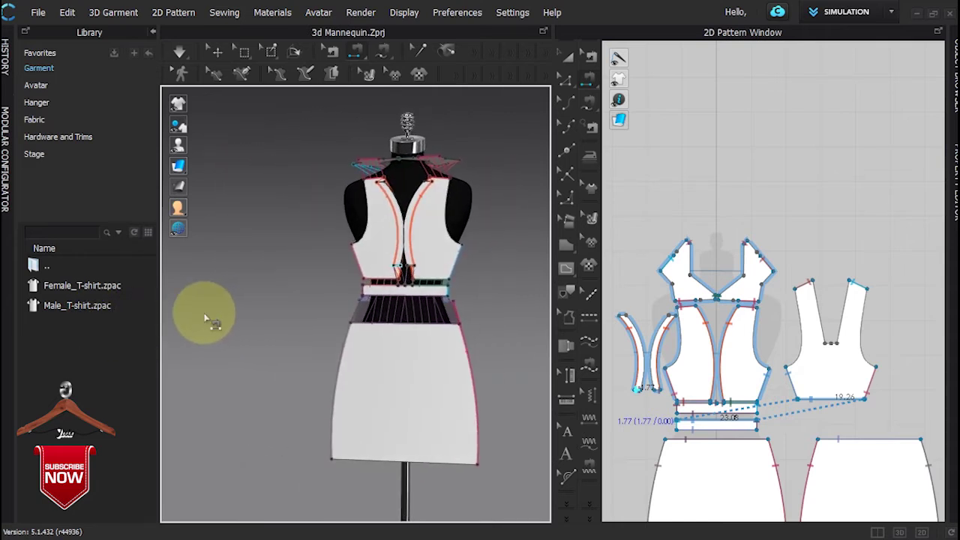
middle_click_drag(409, 315, 300, 321)
right_click_drag(336, 317, 351, 338)
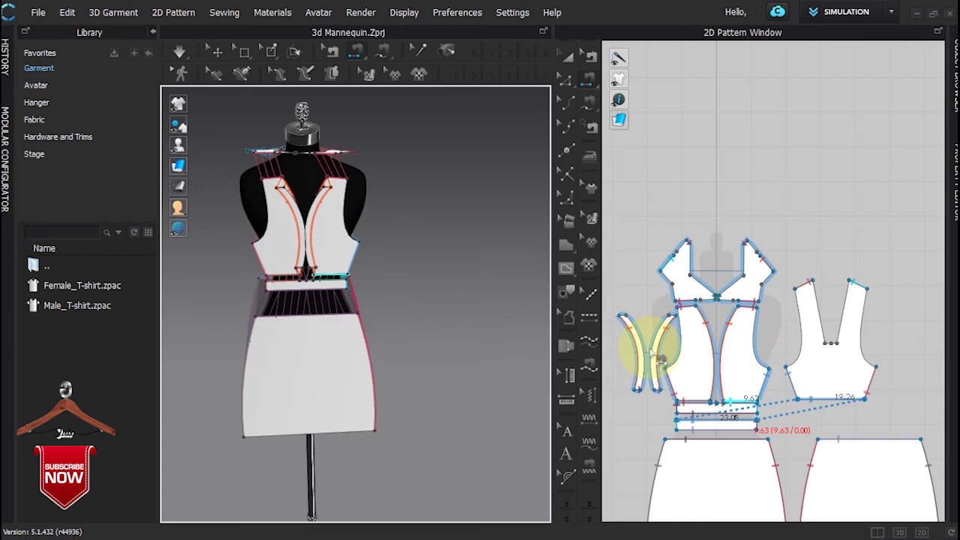
scroll(900, 336, "up", 5)
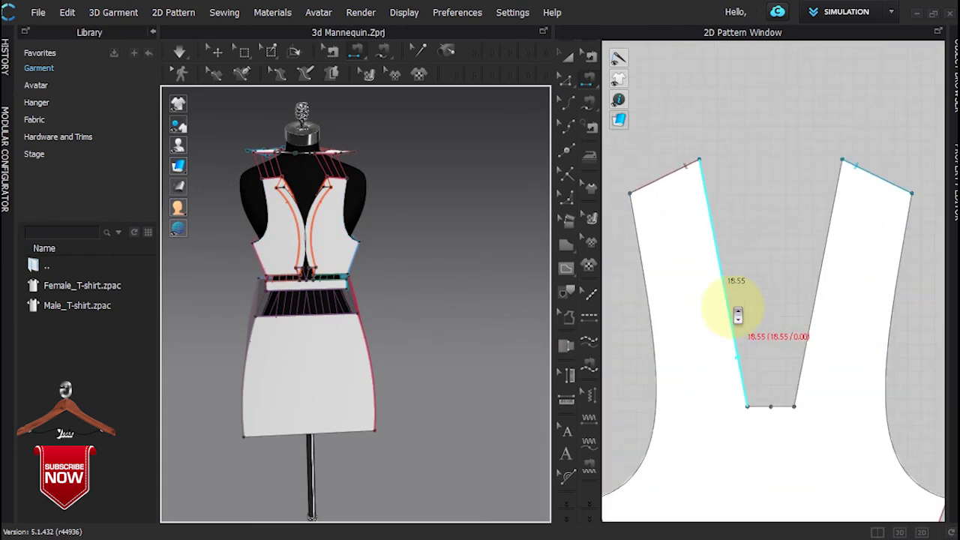
key("z")
left_click(733, 308)
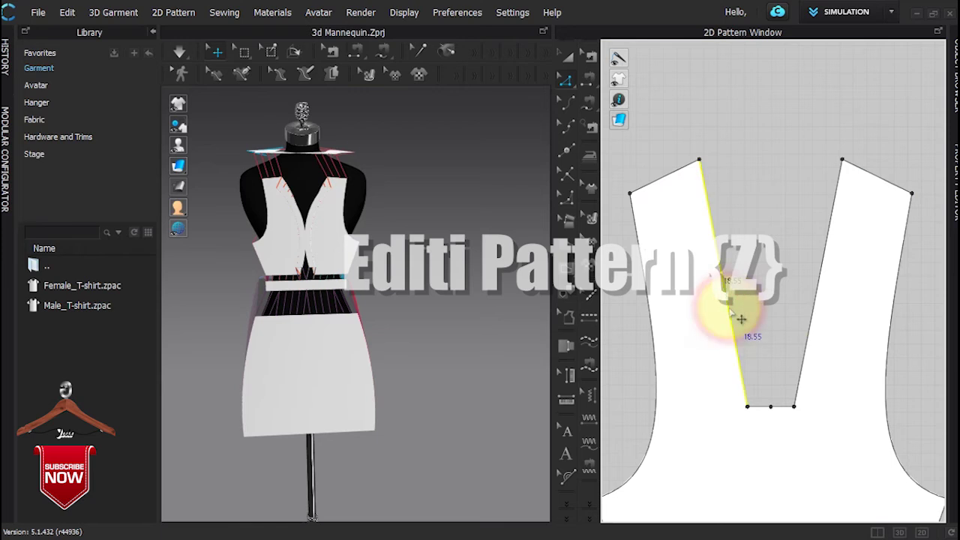
left_click(731, 317)
right_click(729, 317)
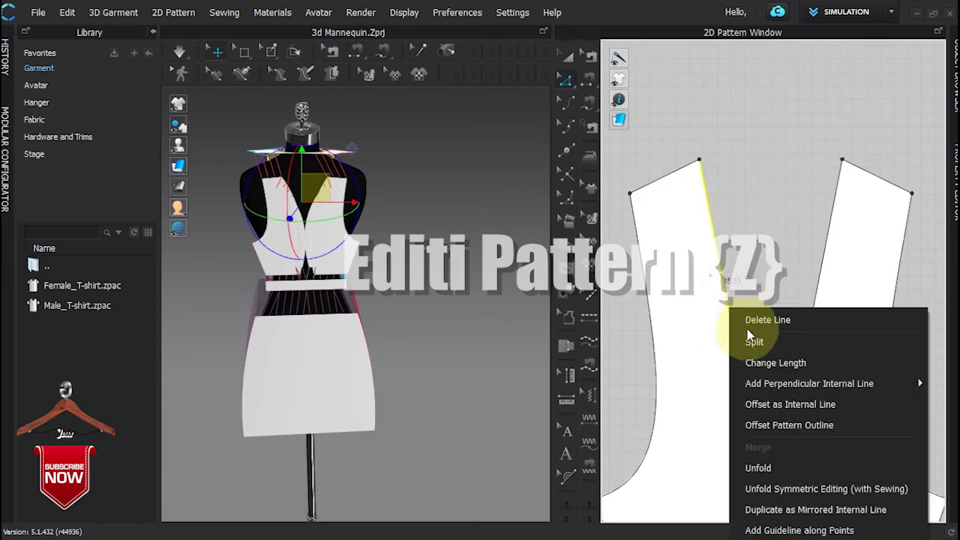
left_click(766, 398)
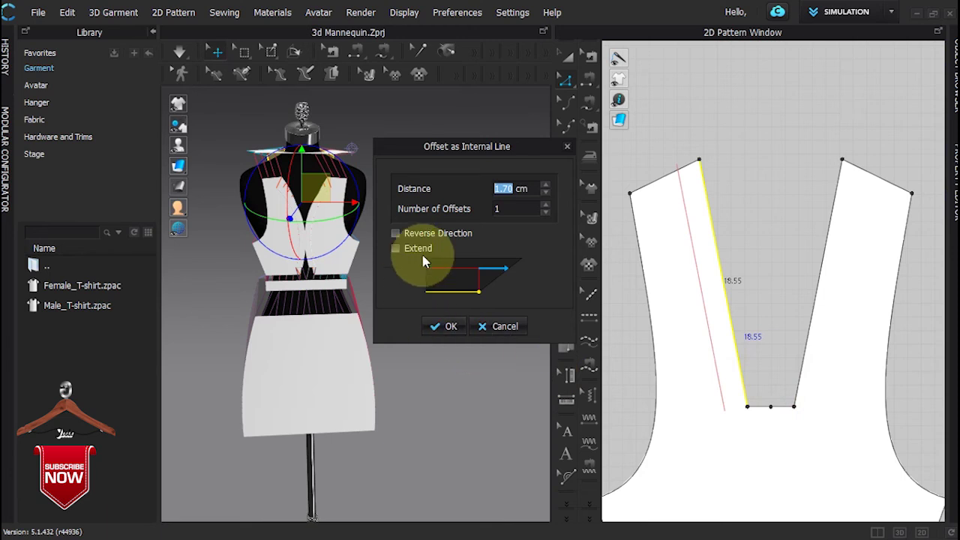
left_click(443, 325)
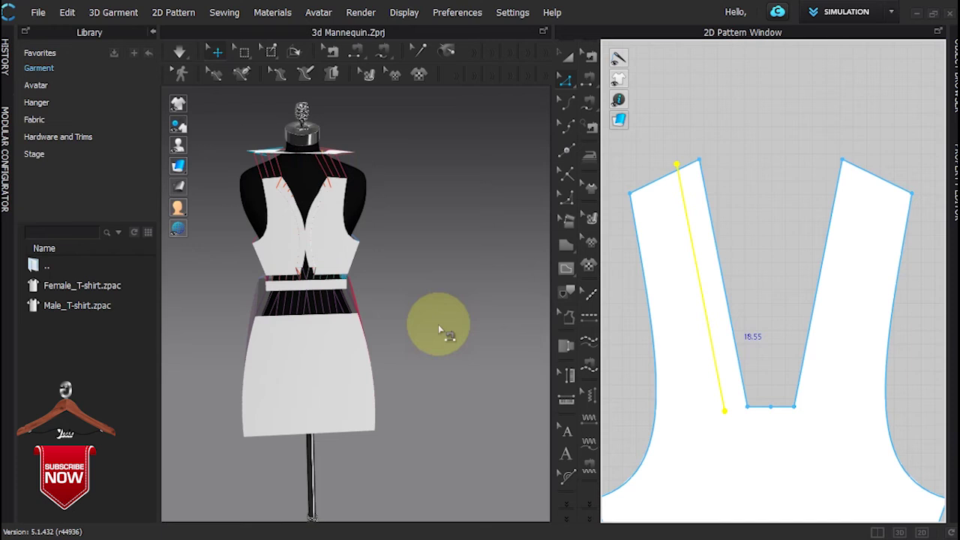
Step: Draw a short internal line joining the offset line's lower end to the bottom left corner of the back neckline
key("g")
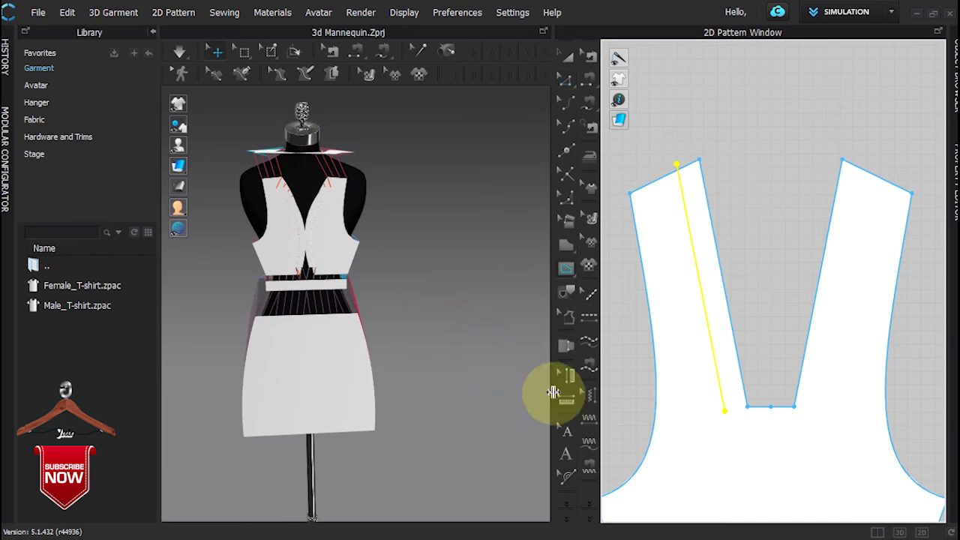
left_click(728, 409)
left_click(744, 407)
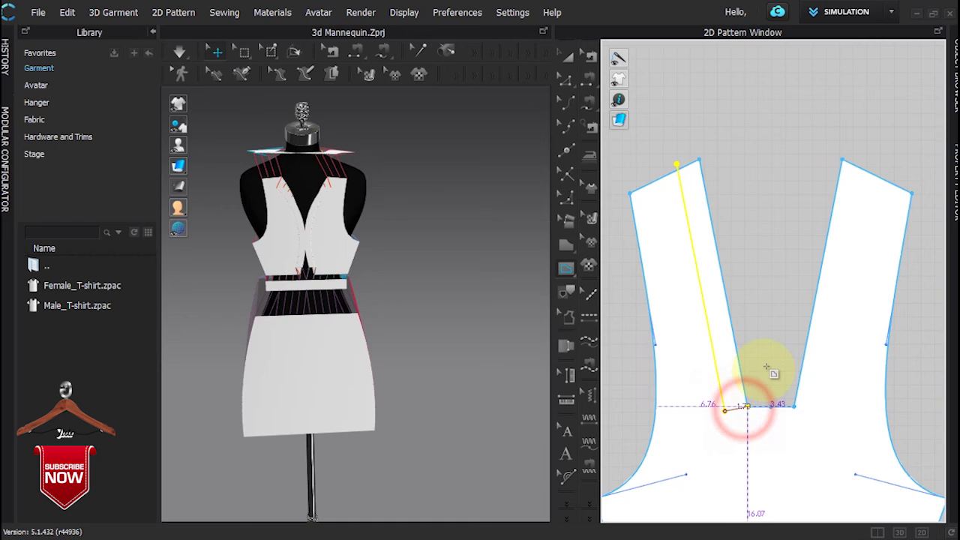
key("Return")
left_click(711, 350, "shift")
left_click(686, 171)
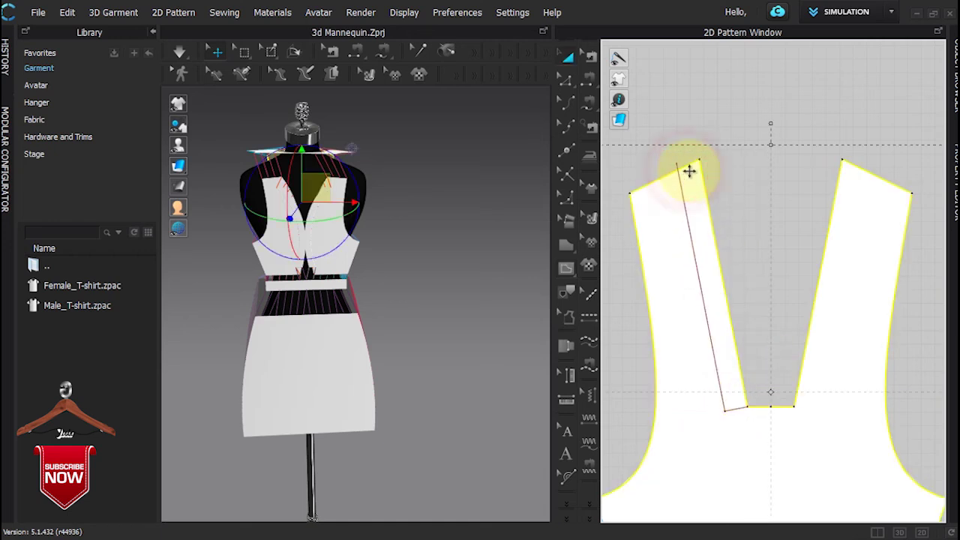
left_click(707, 176)
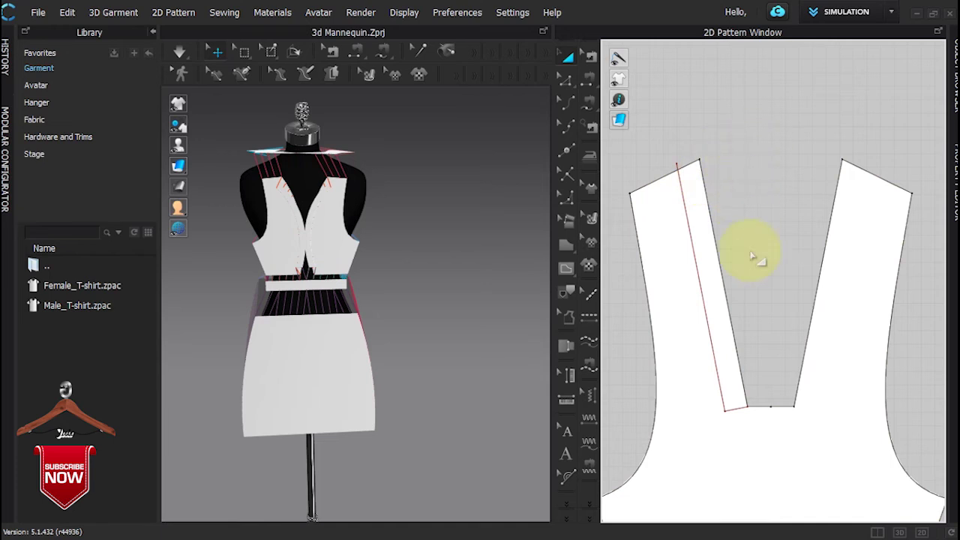
Step: Trace the narrow strip between the neckline edge and the offset line as a separate pattern piece placed above the neckline gap
key("j")
left_click(696, 262)
left_click(716, 236)
left_click(736, 408, "shift")
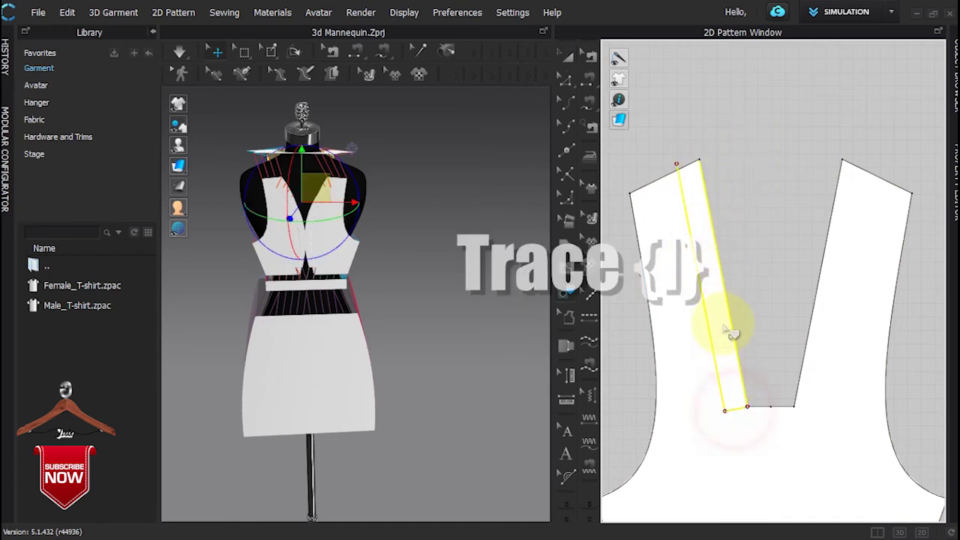
left_click(687, 166, "shift")
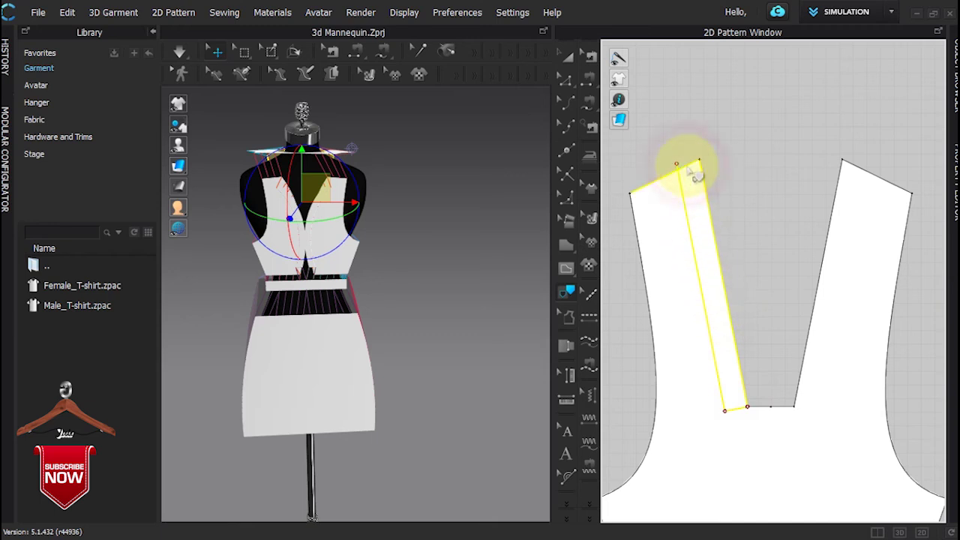
right_click(681, 167)
left_click(713, 179)
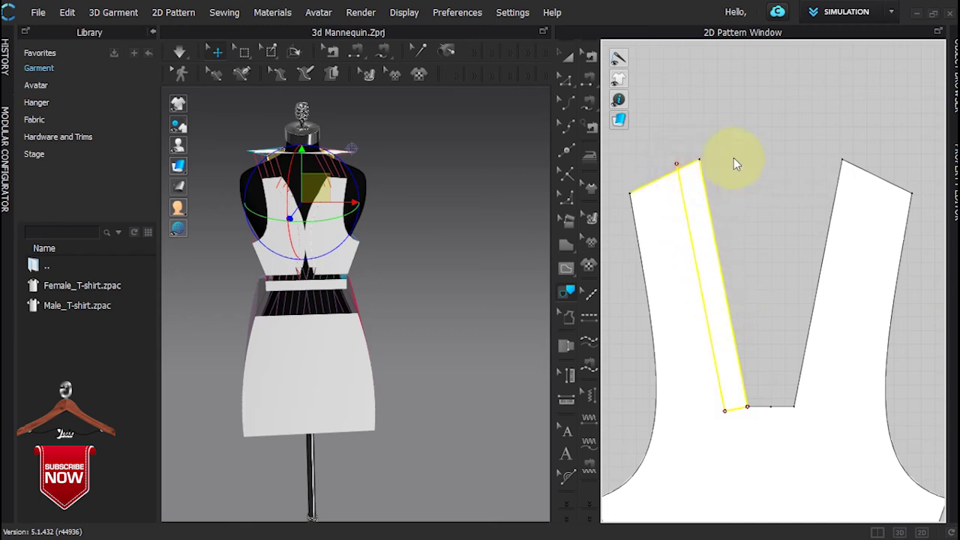
left_click(745, 183)
Step: Create a symmetric duplicate of the traced strip beside the original and move it toward the back bodice in 3D
key("ctrl+d")
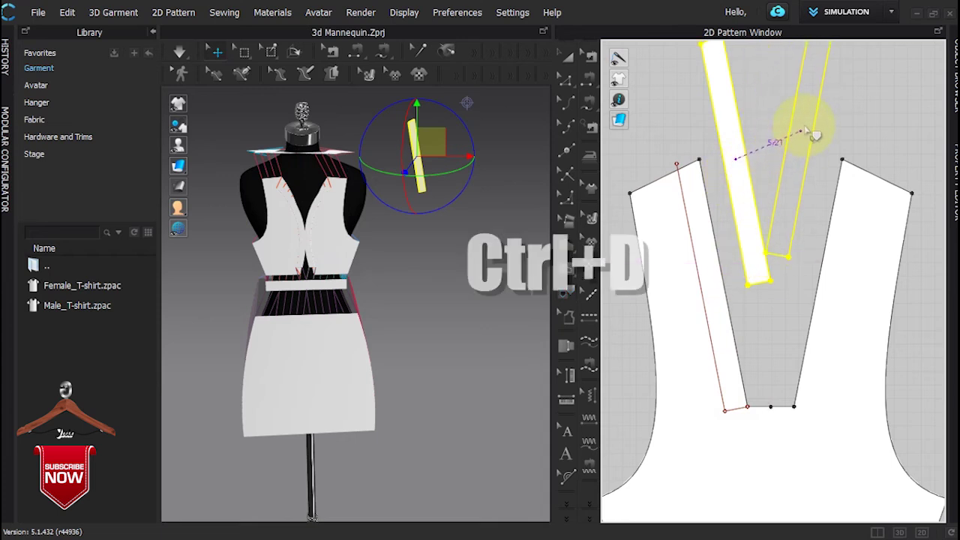
left_click(819, 281)
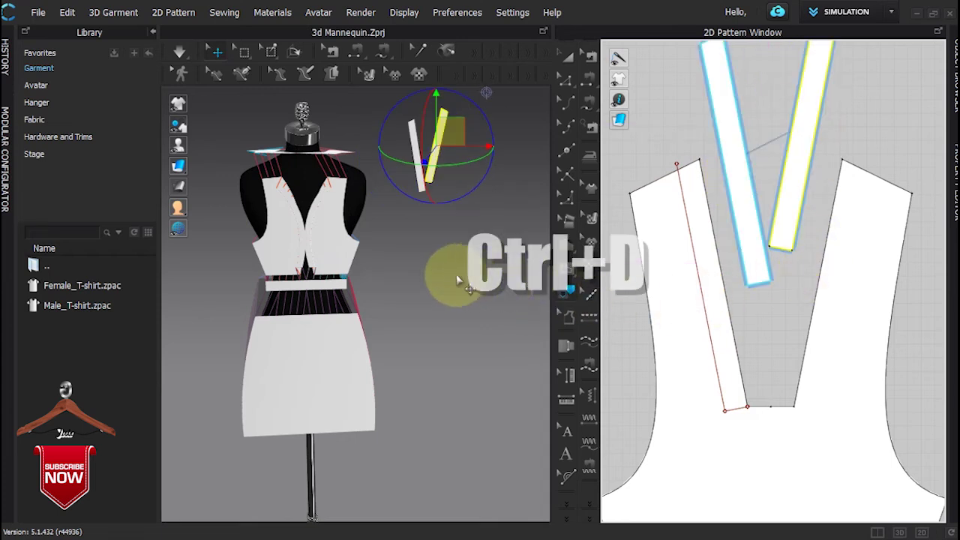
right_click_drag(450, 290, 254, 261)
left_click_drag(254, 261, 401, 272)
Step: Delete the offset internal line and its short connecting line from the back bodice
key("a")
left_click(706, 302)
left_click(734, 410, "shift")
right_click(736, 407)
left_click(750, 29)
Step: Move the neckline strips in 3D to the outer side of the back bodice
left_click(300, 231)
right_click_drag(300, 231, 324, 227)
left_click_drag(308, 216, 486, 253)
right_click_drag(486, 253, 371, 251)
left_click_drag(401, 279, 298, 294)
right_click_drag(359, 282, 333, 279)
Step: Flip the normals of both neckline strips
left_click(264, 278, "shift")
right_click(264, 278)
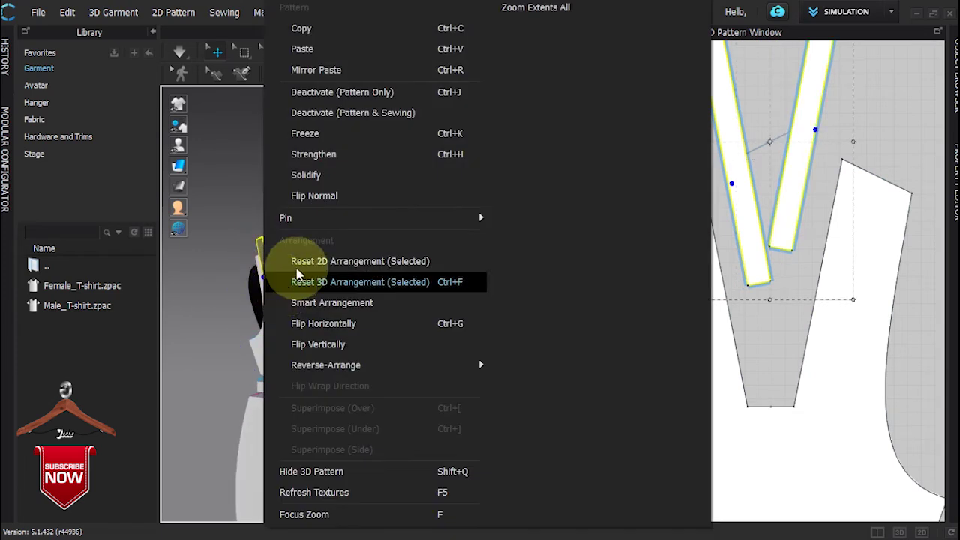
left_click(308, 198)
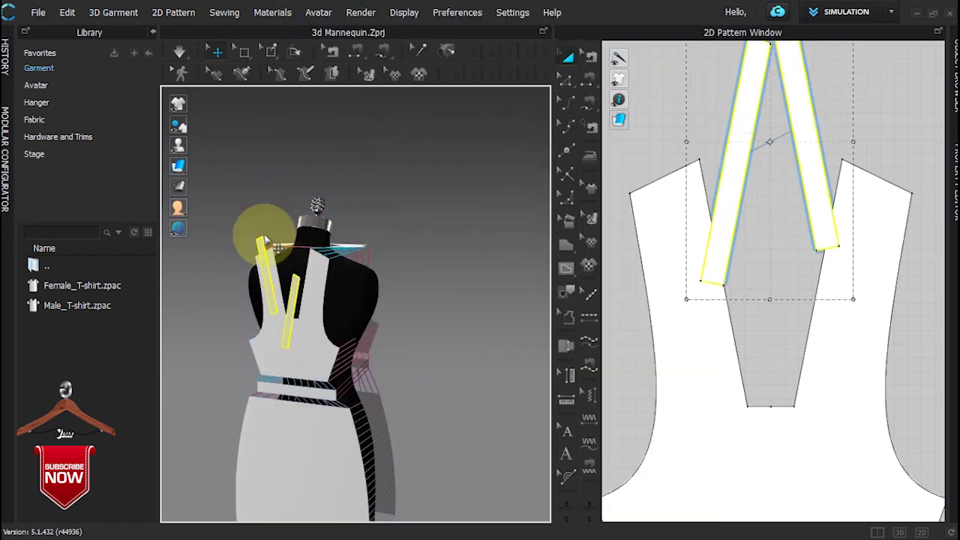
Step: Position each neckline strip in 3D along its slanted neckline edge on the back bodice
right_click_drag(274, 257, 352, 270)
left_click(367, 287)
left_click(250, 257)
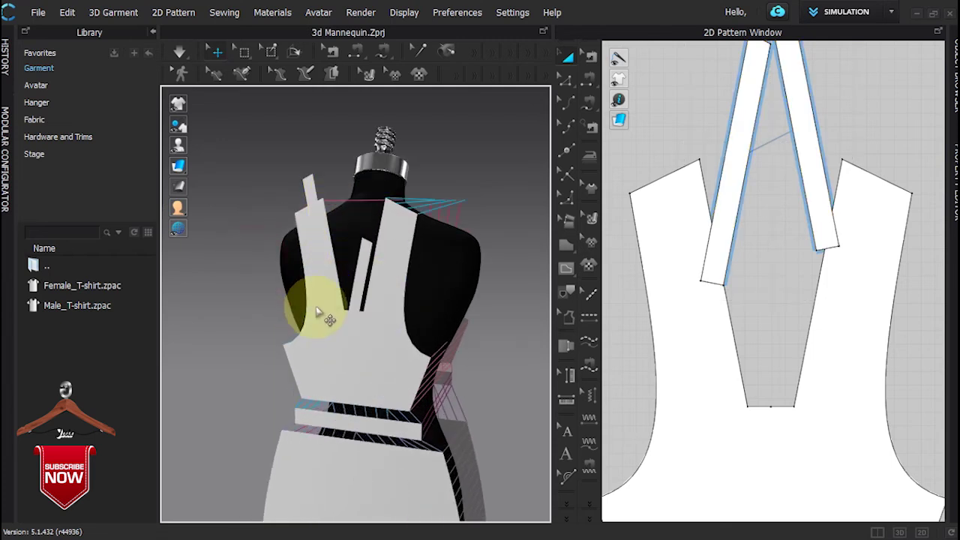
left_click(353, 278)
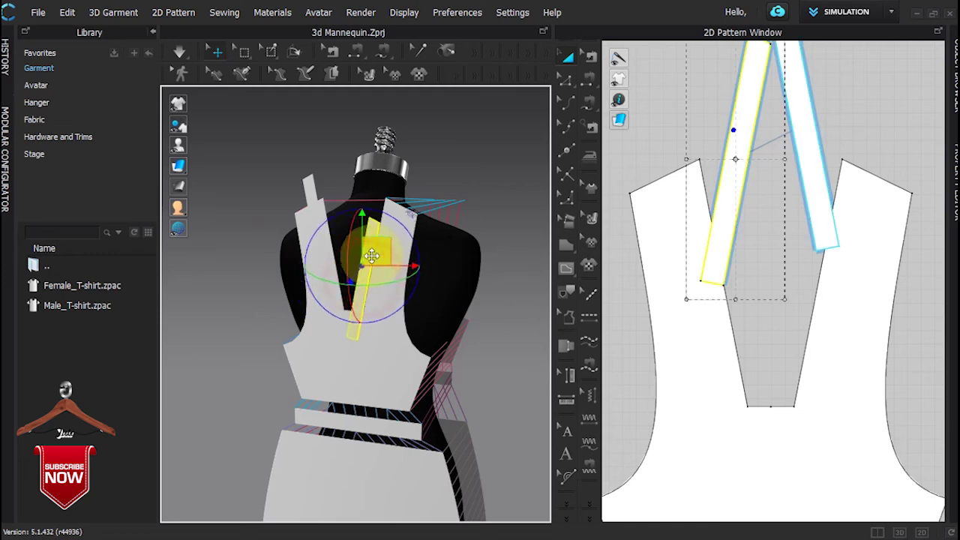
right_click_drag(310, 235, 343, 207)
left_click_drag(320, 188, 309, 230)
right_click_drag(454, 232, 372, 239)
Step: Sew each strip's inner long edge to the back bodice's slanted neckline edge on the opposite side of the 2D layout
left_click(589, 316)
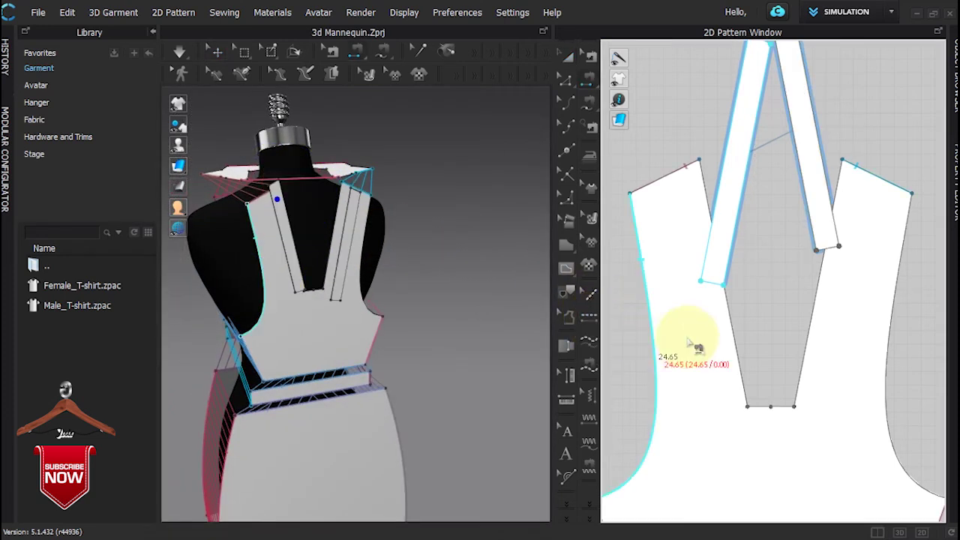
scroll(682, 334, "down", 2)
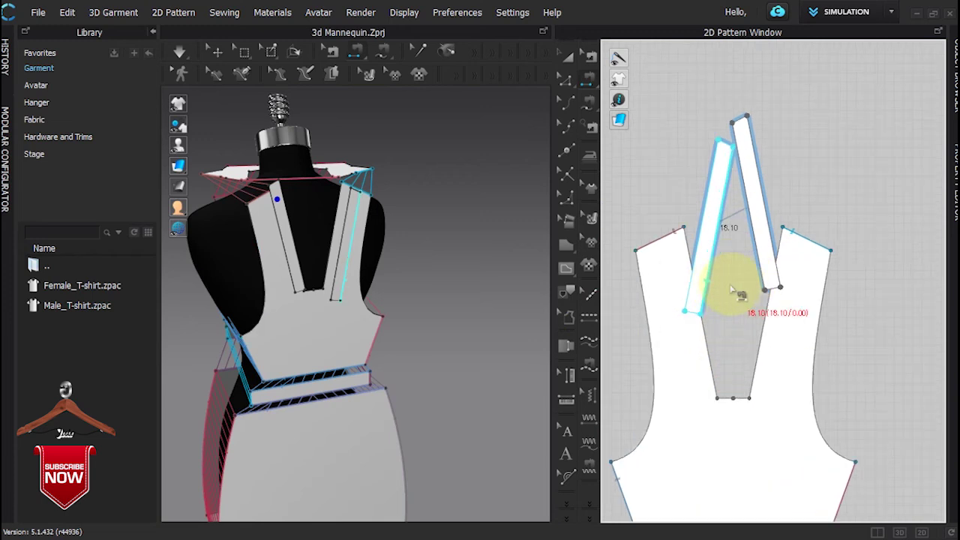
left_click(712, 251)
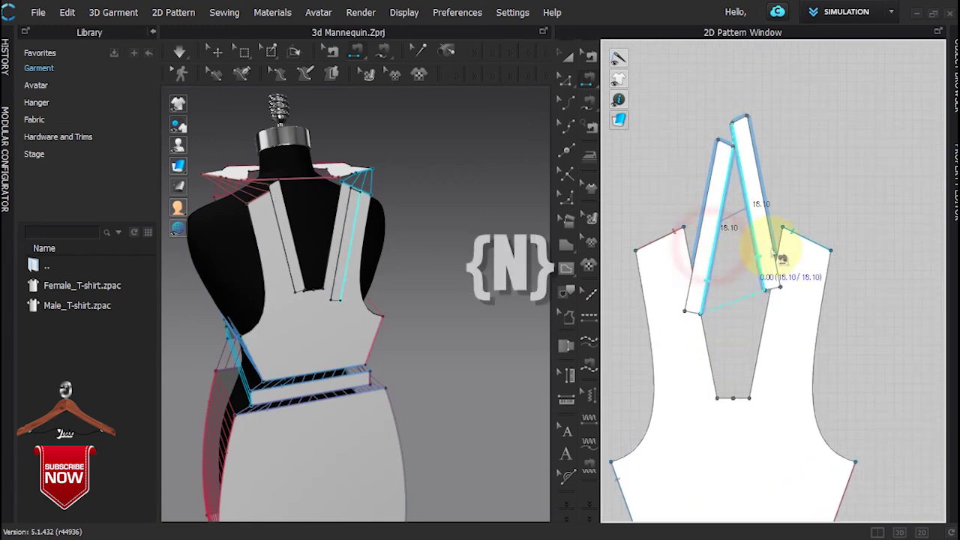
left_click(774, 335)
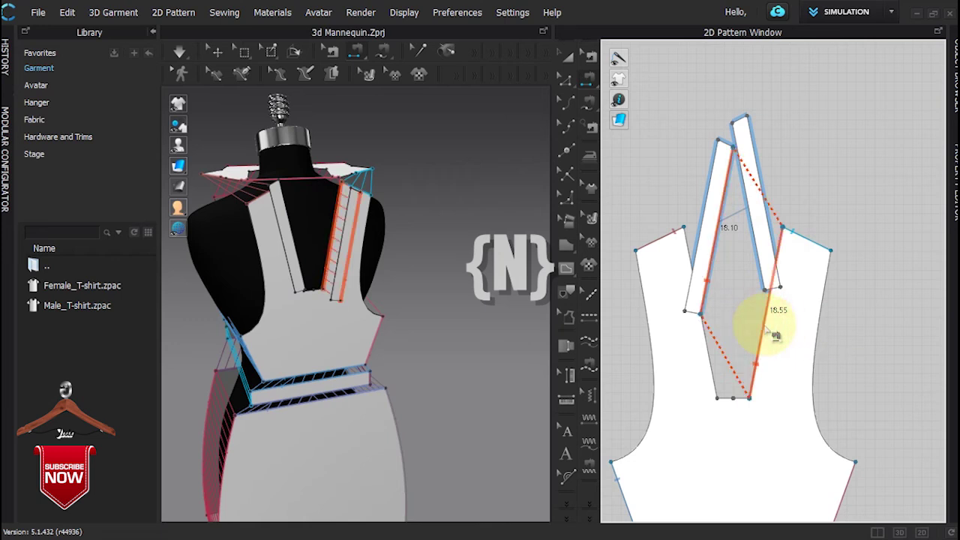
left_click(763, 242)
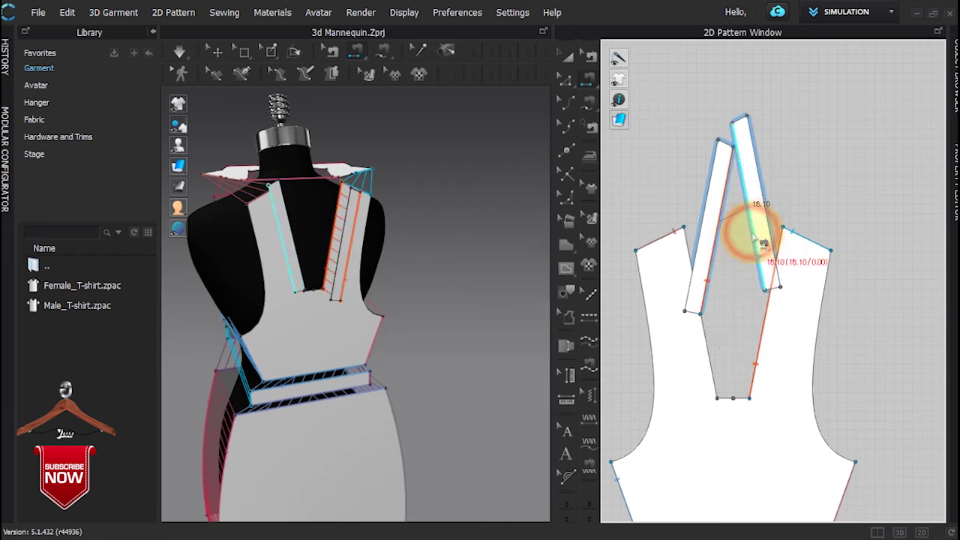
left_click(716, 364)
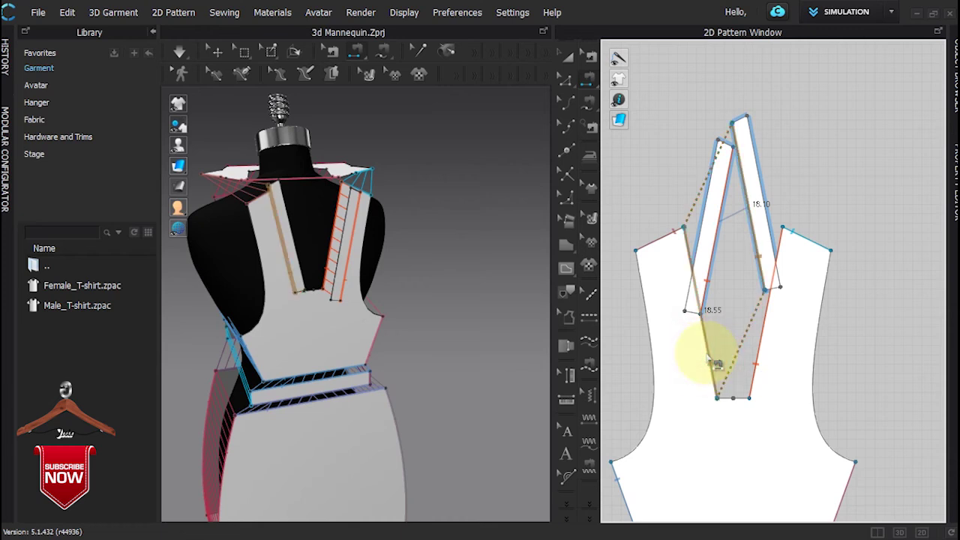
Step: Sew the short lower end of each back neckline strip to the opposite half of the back bodice's bottom neckline edge
scroll(728, 396, "up", 3)
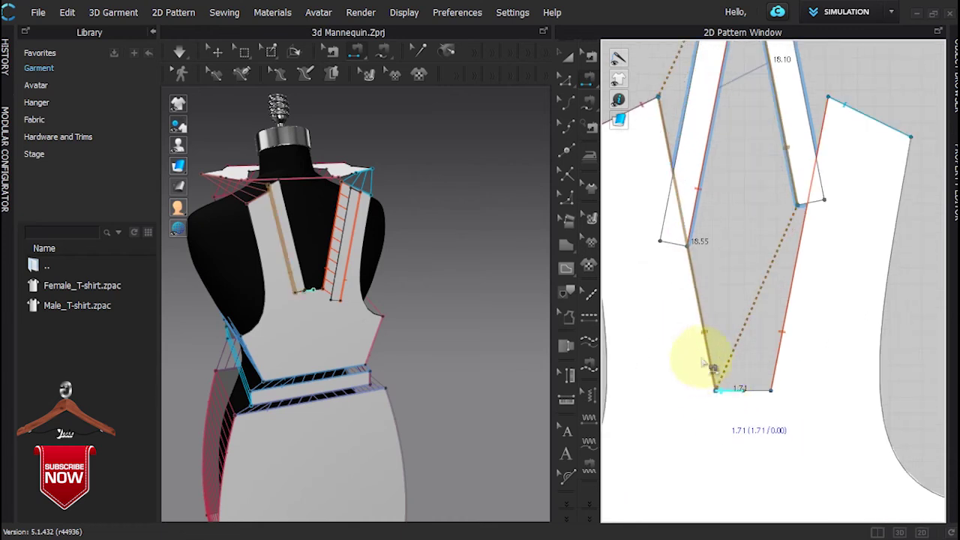
left_click(680, 248)
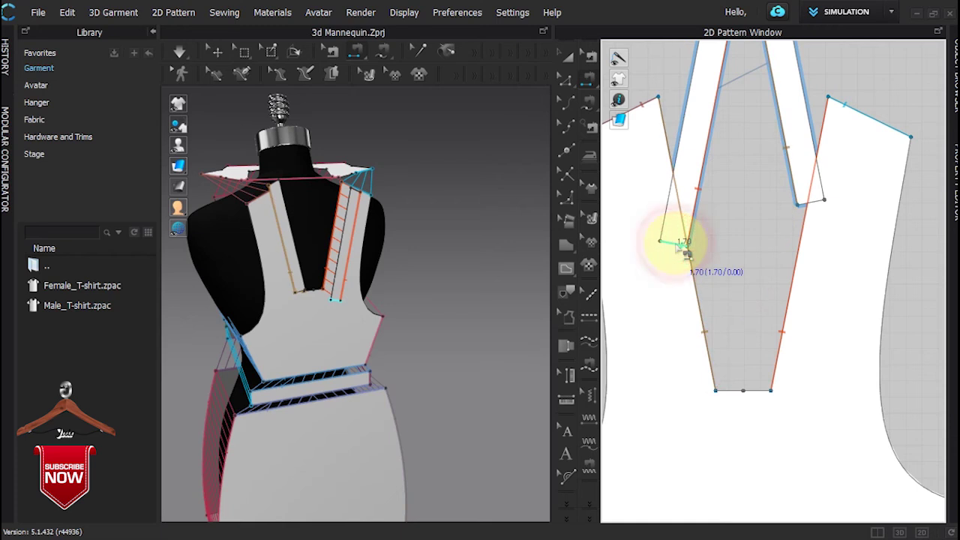
left_click(763, 390)
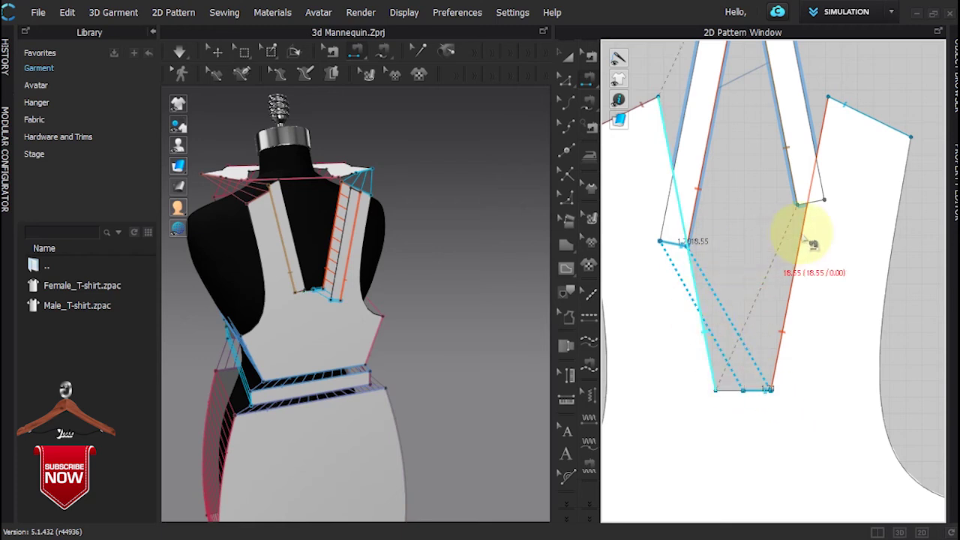
left_click(807, 201)
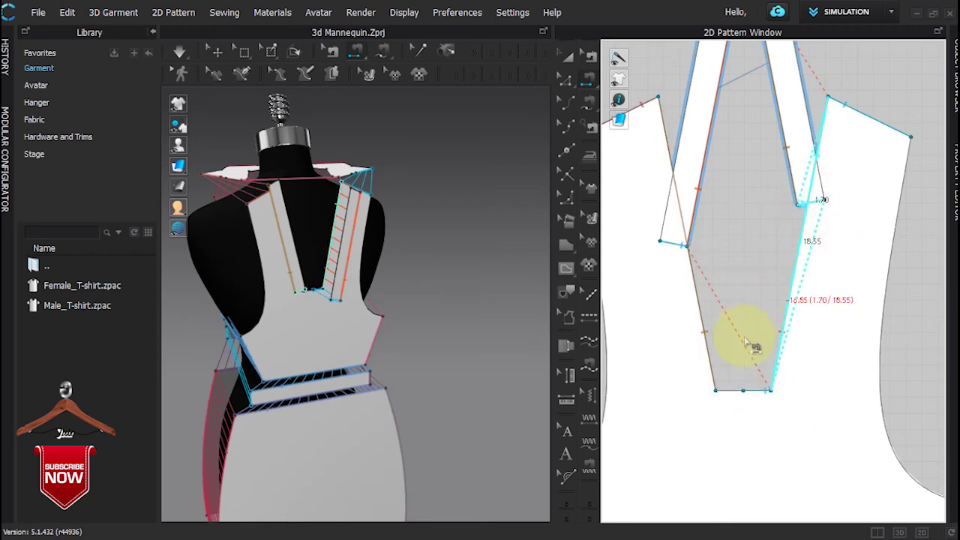
left_click(724, 393)
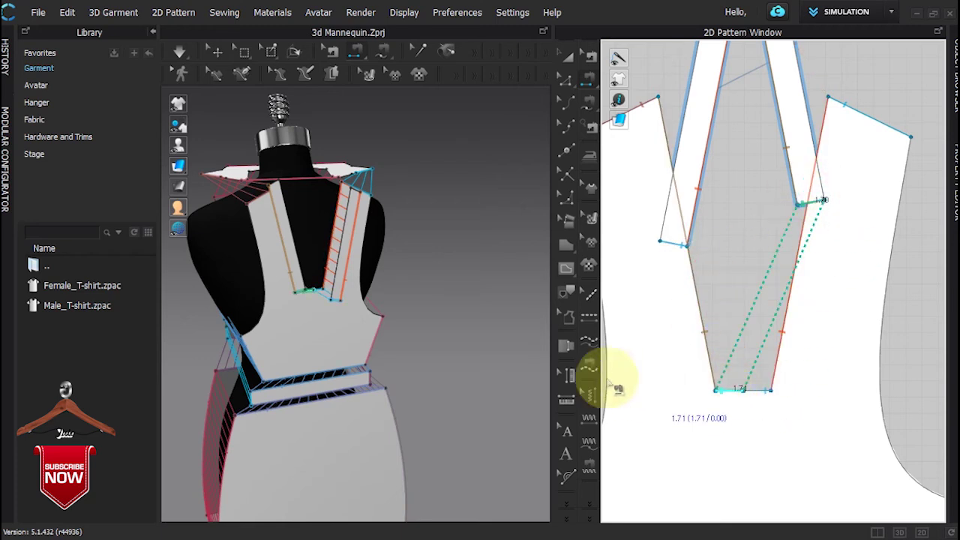
Step: Sew the upper ends of the back neckline strips to the short slanted segments on the shoulder pieces
scroll(683, 315, "down", 5)
scroll(683, 312, "down", 3)
middle_click_drag(684, 312, 772, 326)
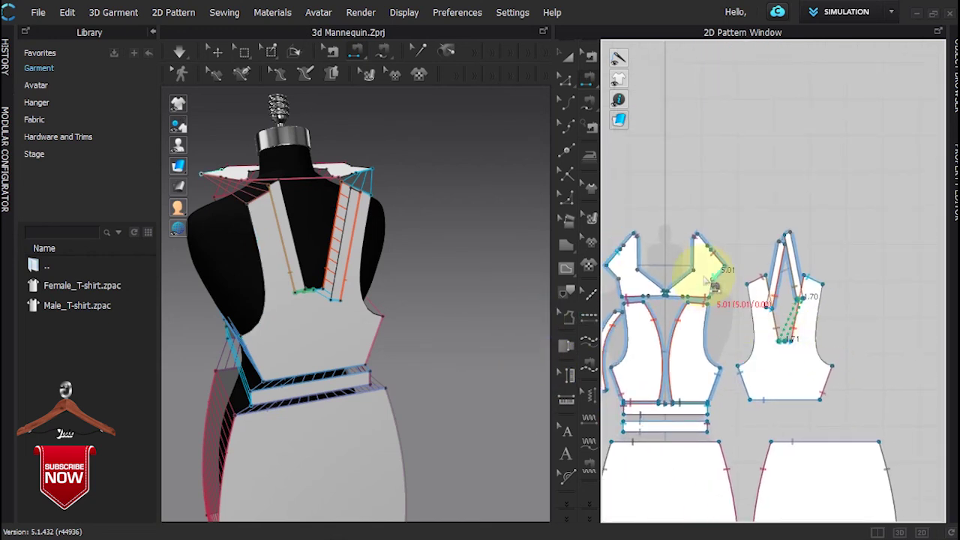
scroll(707, 270, "up", 4)
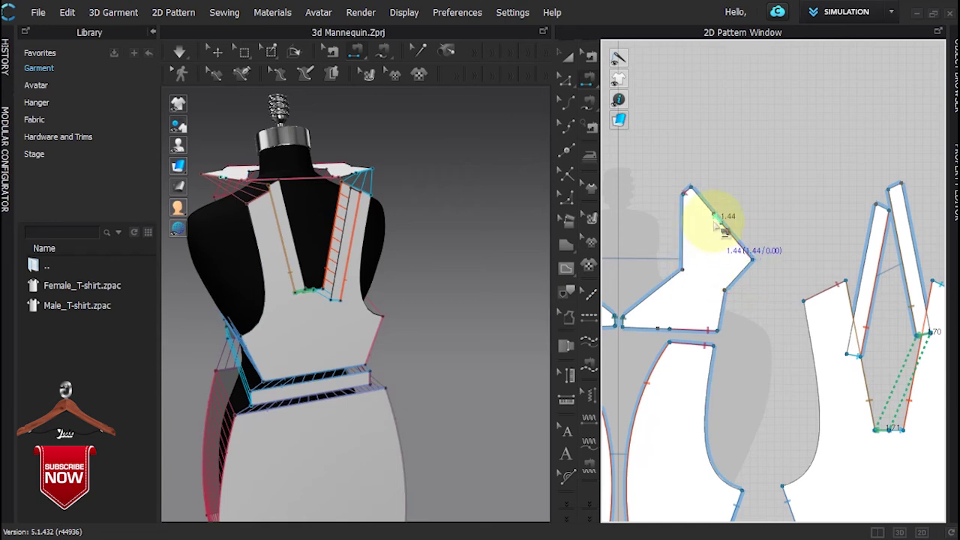
left_click(895, 219)
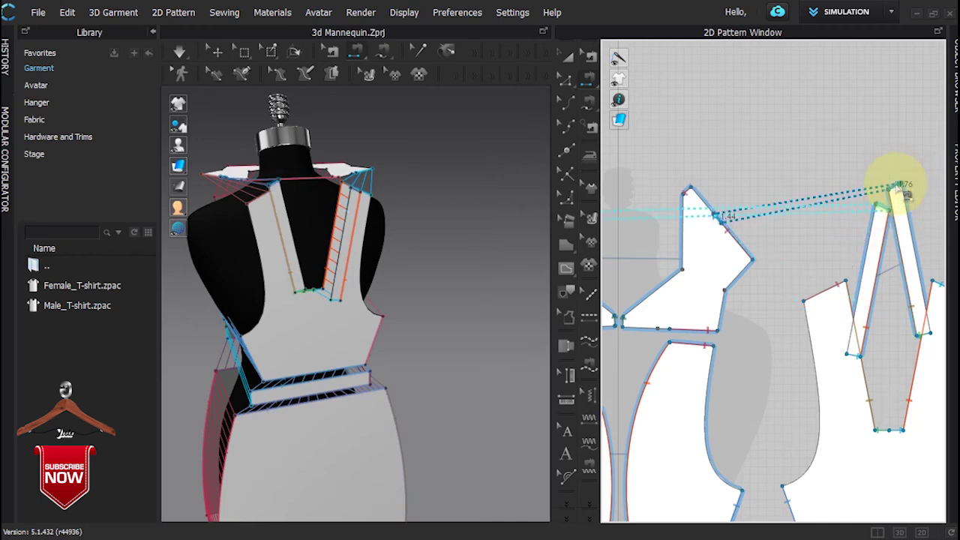
Step: Examine the neckline strips and seam connections on the mannequin from the back and the front
right_click_drag(479, 267, 459, 302)
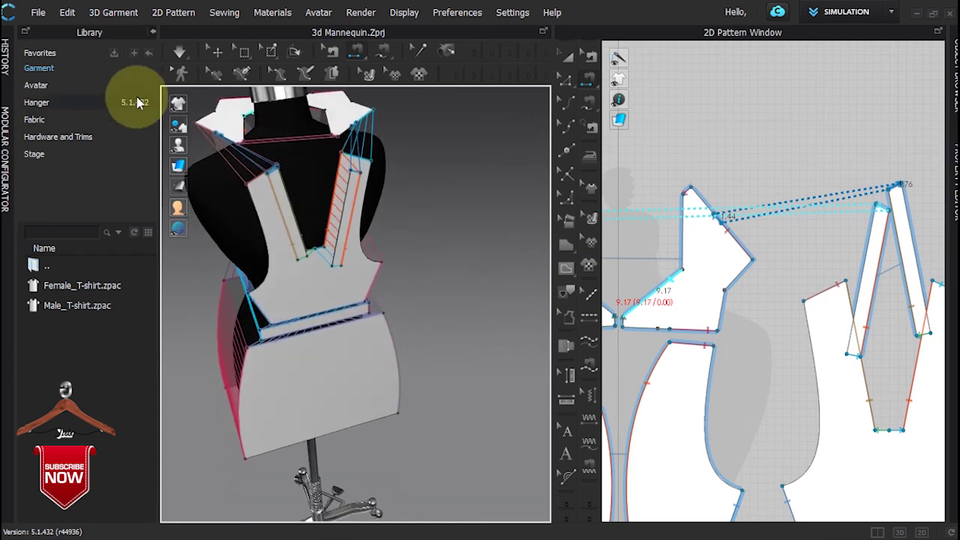
left_click(214, 53)
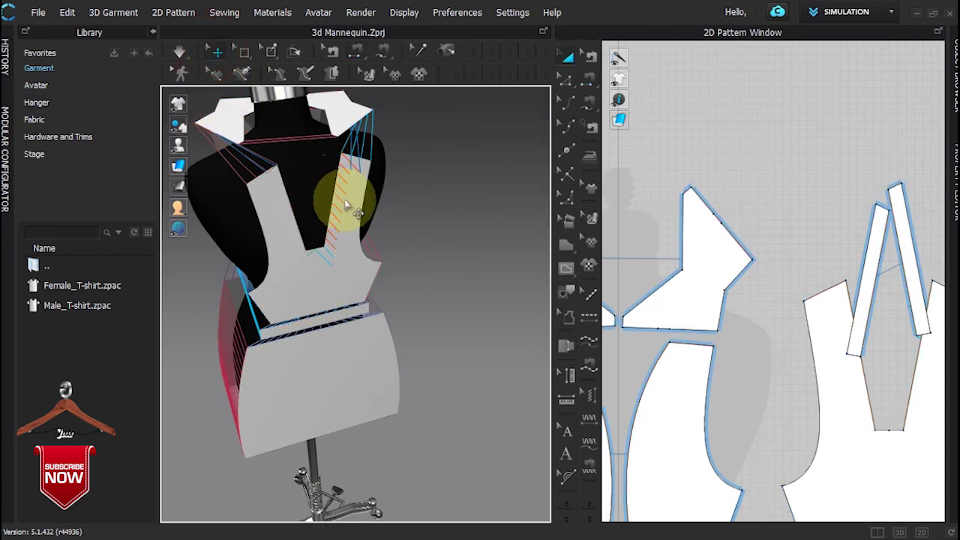
left_click(352, 209)
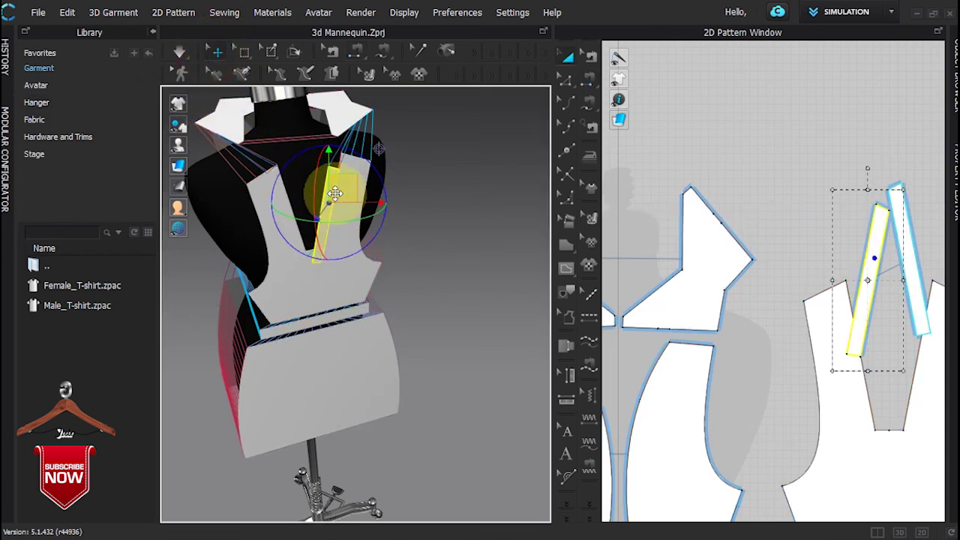
right_click_drag(413, 332, 418, 337)
right_click_drag(358, 338, 641, 268)
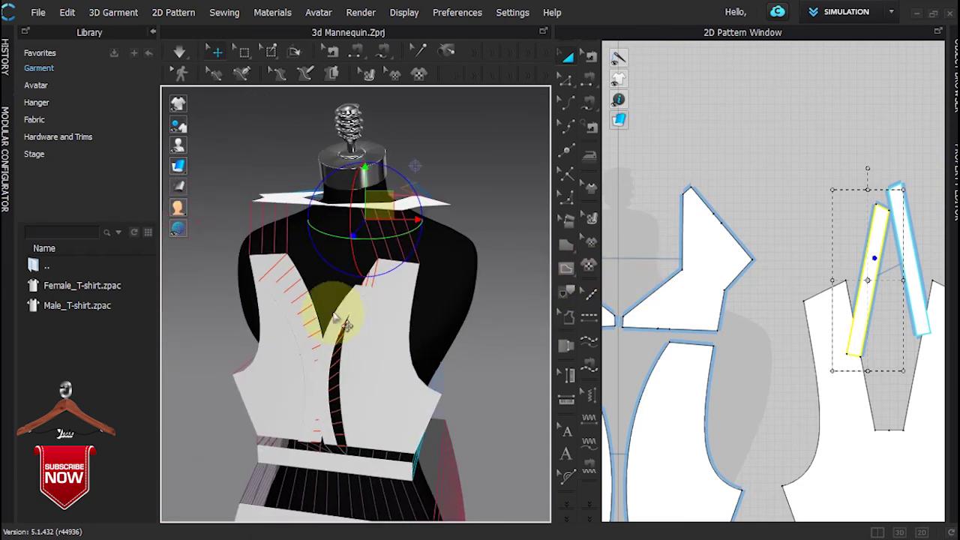
scroll(330, 276, "down", 4)
middle_click_drag(367, 296, 373, 213)
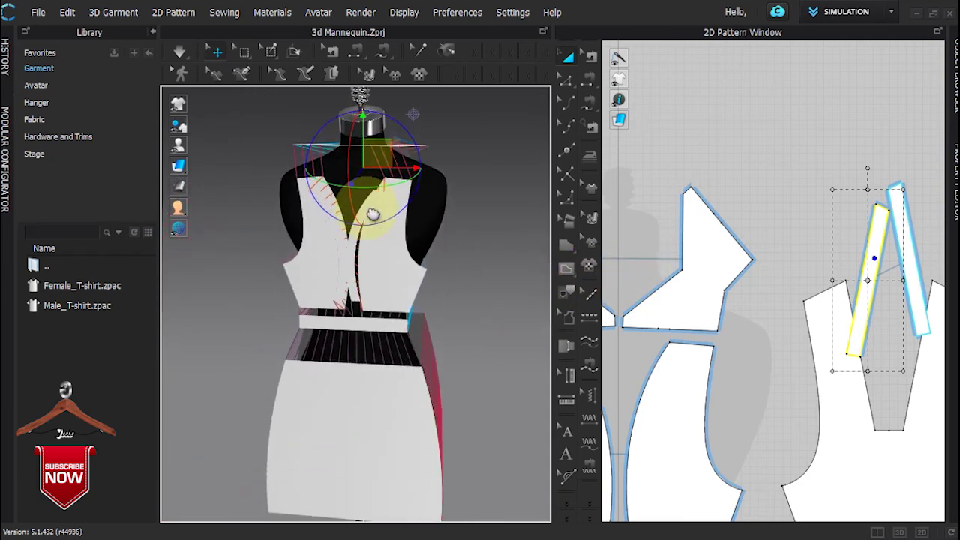
right_click(367, 208)
left_click(234, 206)
scroll(306, 229, "down", 2)
right_click_drag(306, 229, 321, 226)
Step: Sew the upper ends of the curved front neckline strips to the short segments on the shoulder pieces' lower edges
scroll(691, 327, "down", 5)
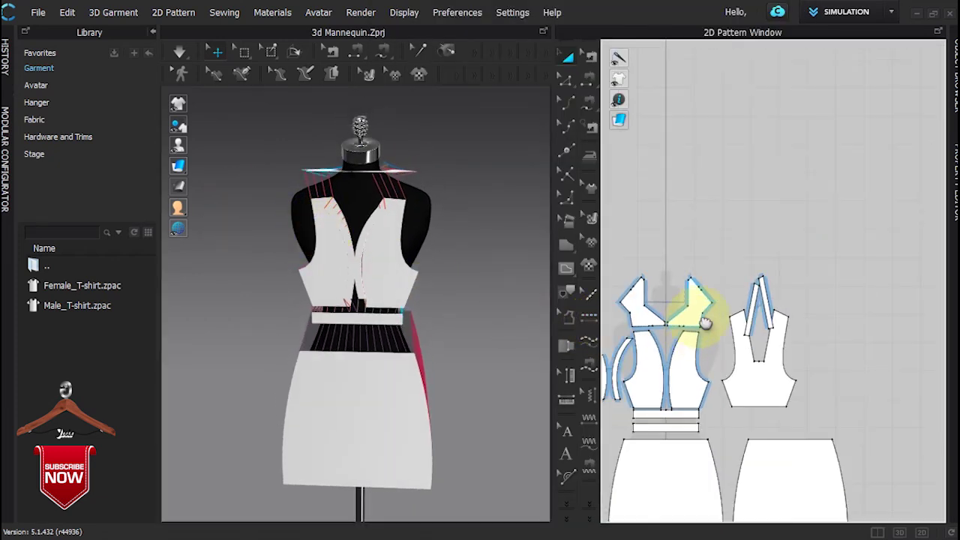
middle_click_drag(703, 324, 740, 247)
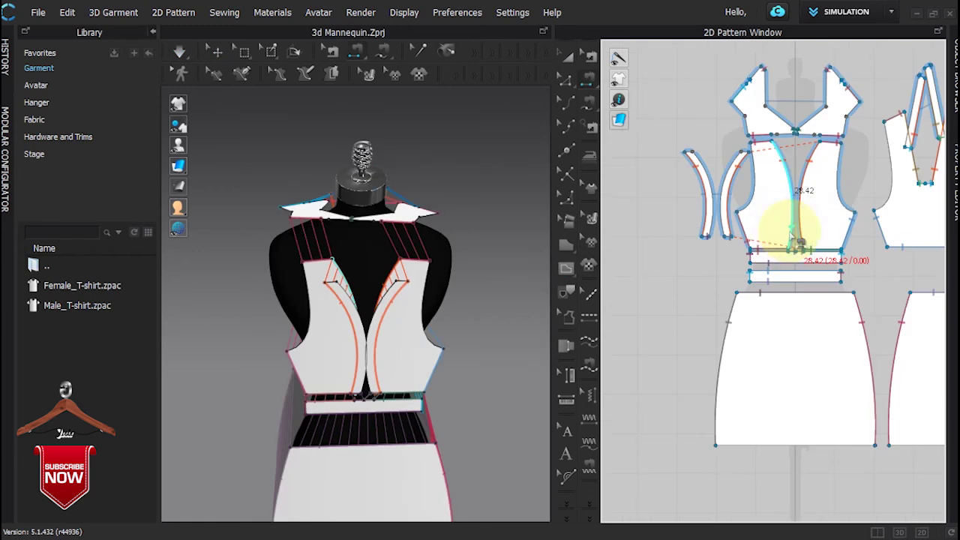
scroll(757, 172, "up", 3)
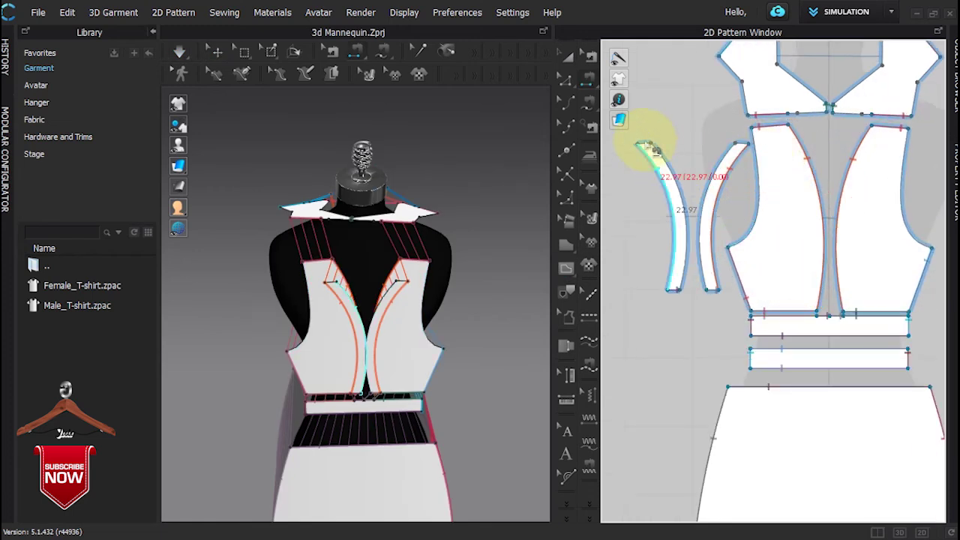
left_click(796, 114)
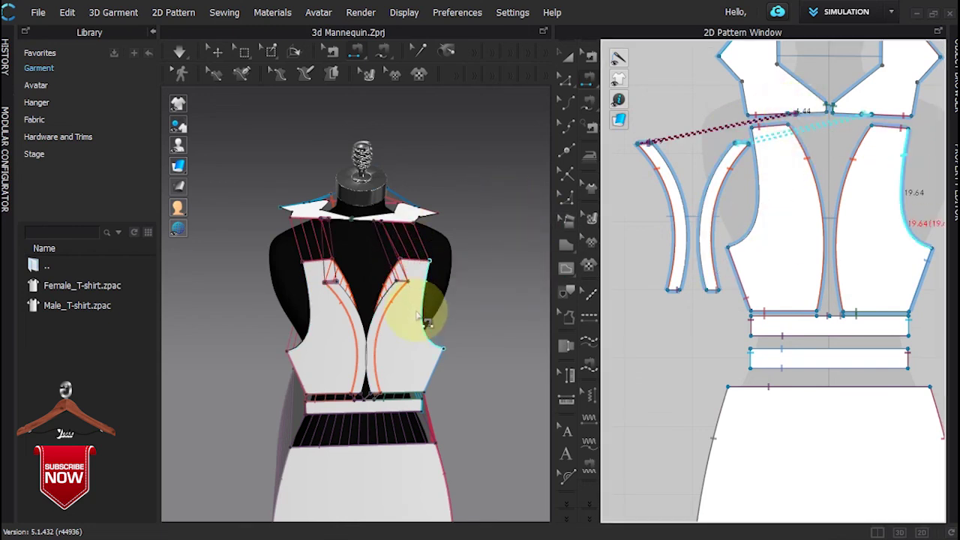
Step: Select both waistband pieces and run the simulation to drape the sewn garment on the mannequin
scroll(417, 315, "down", 2)
right_click_drag(416, 315, 415, 297)
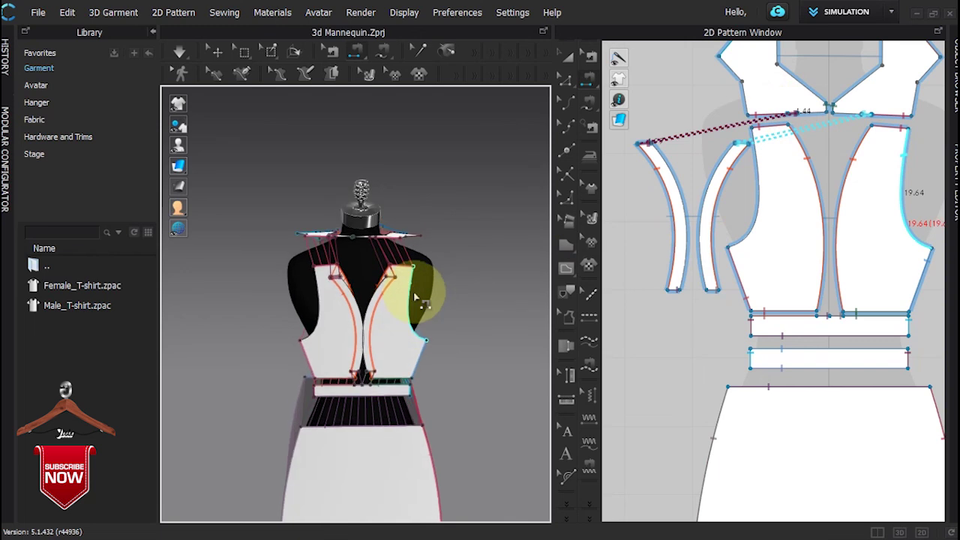
middle_click_drag(420, 298, 418, 209)
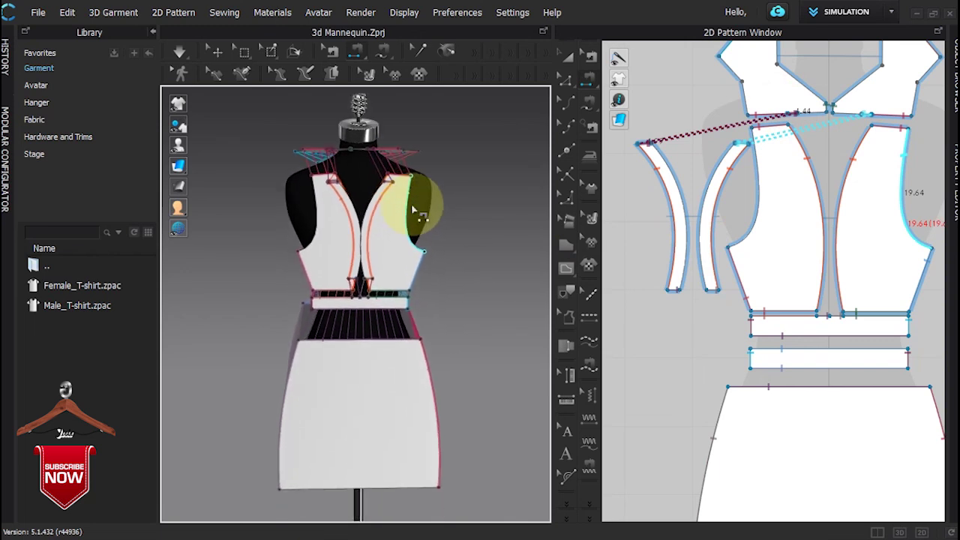
left_click(736, 387)
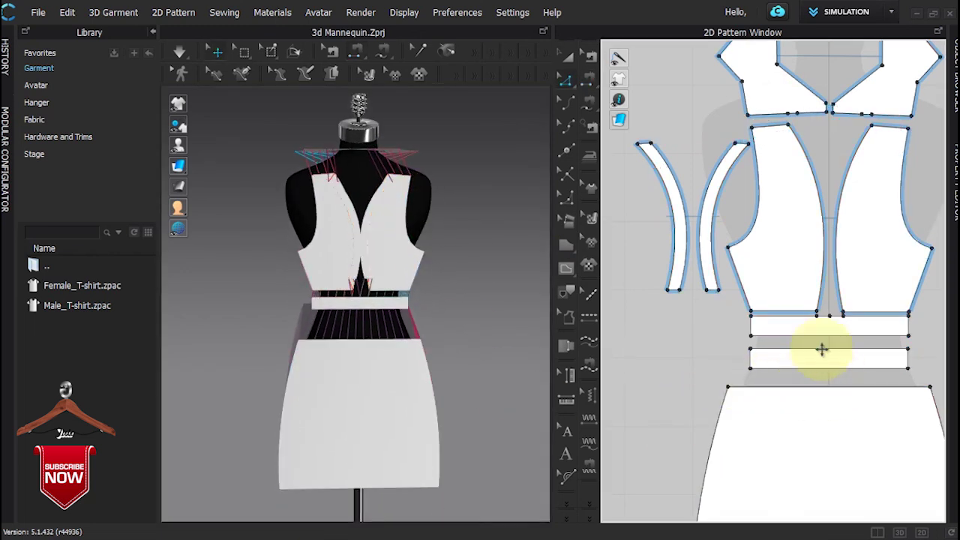
left_click(809, 331)
left_click(808, 359, "shift")
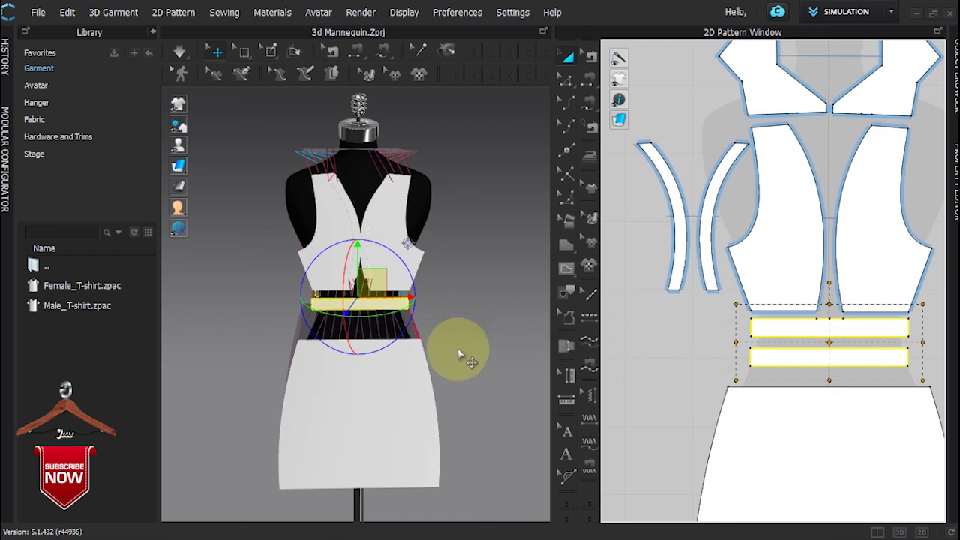
left_click(179, 50)
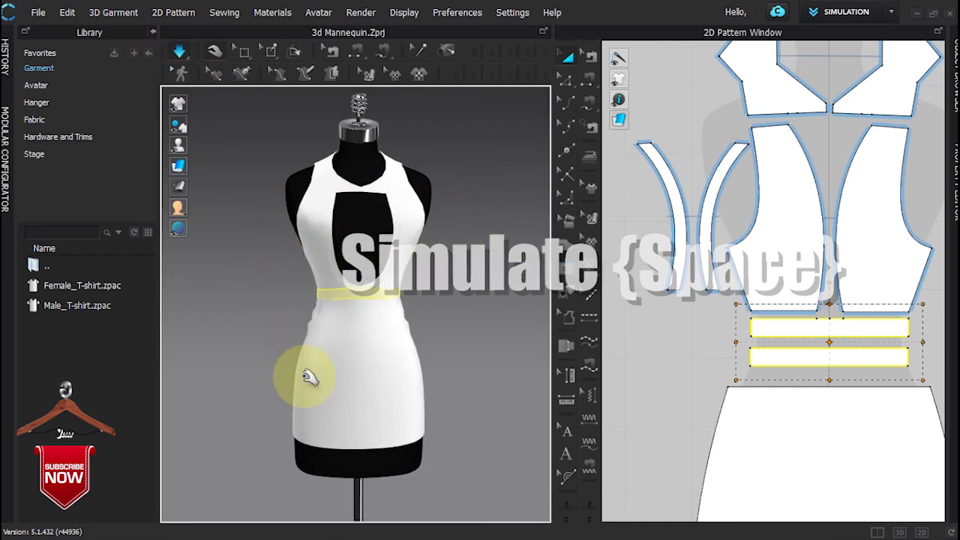
Step: Pull the front of the skirt down over the mannequin's hips while the simulation runs
left_click_drag(305, 398, 308, 509)
left_click_drag(310, 353, 295, 538)
left_click_drag(417, 381, 441, 538)
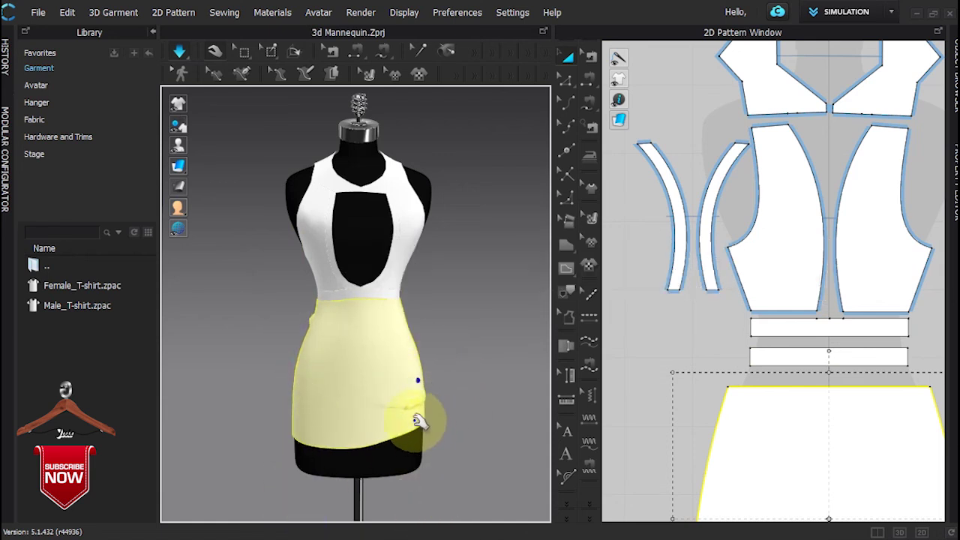
left_click_drag(309, 342, 293, 469)
left_click_drag(296, 430, 306, 538)
left_click_drag(391, 421, 420, 537)
Step: Pull the back of the skirt down at its middle and both hem corners during the simulation
right_click_drag(345, 457, 543, 375)
middle_click_drag(526, 366, 416, 316)
right_click_drag(397, 312, 431, 319)
left_click_drag(349, 321, 343, 532)
left_click_drag(398, 395, 428, 528)
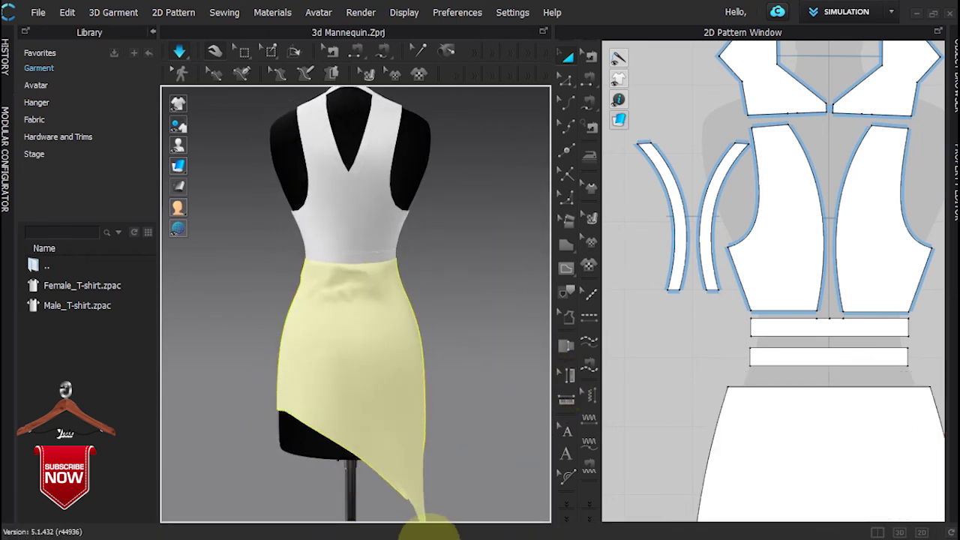
left_click_drag(287, 438, 290, 392)
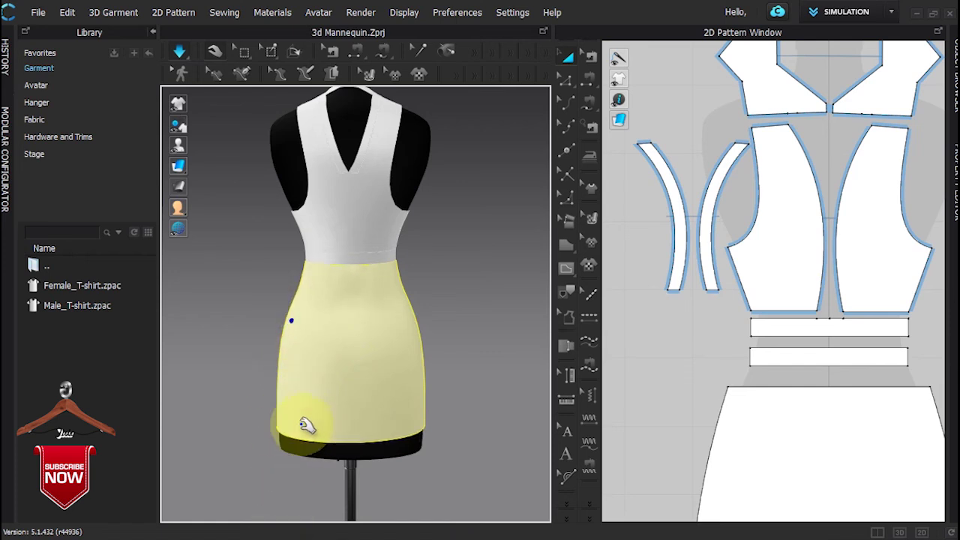
left_click_drag(367, 439, 434, 525)
Step: Try to lengthen both skirt pieces slightly in the 2D layout and pull them down, and undo the change
scroll(663, 491, "down", 3)
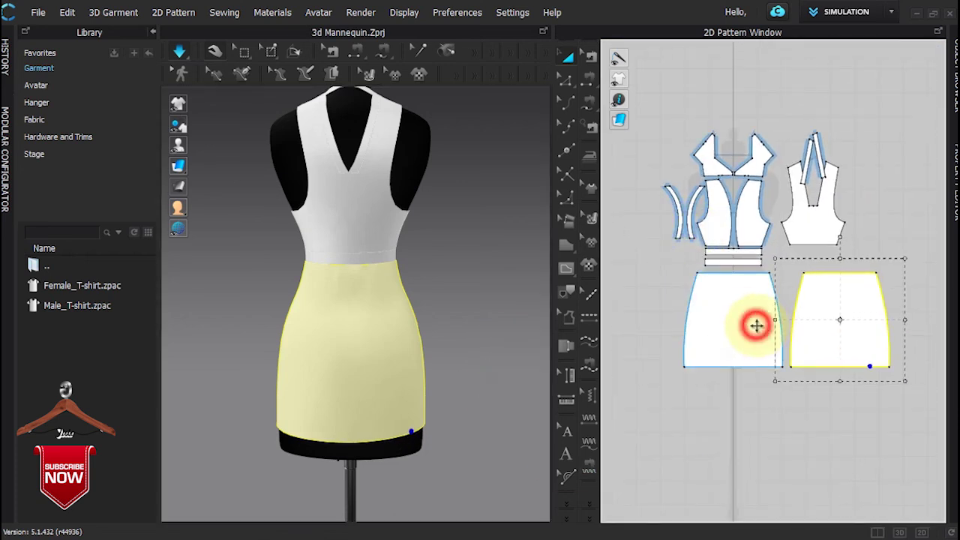
left_click_drag(786, 396, 786, 396)
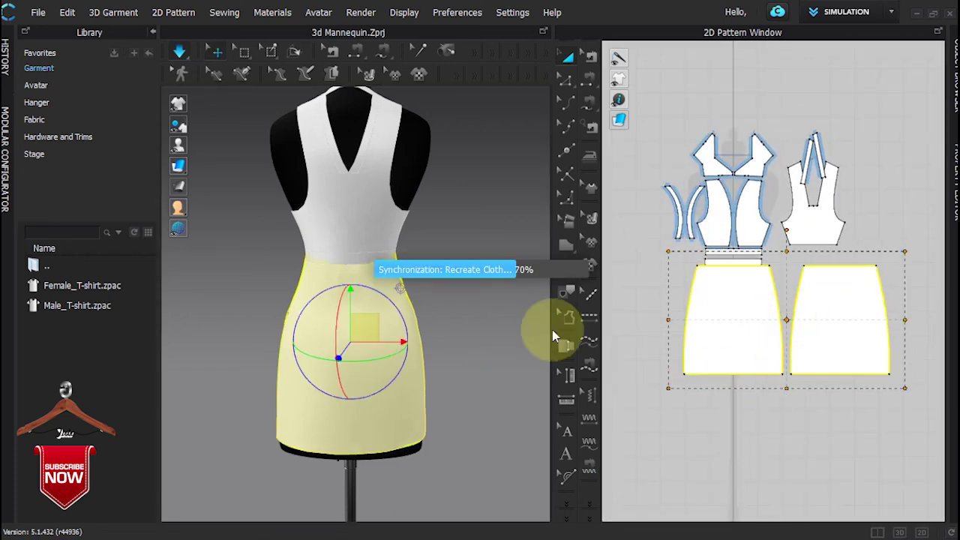
left_click_drag(338, 340, 337, 481)
left_click_drag(417, 343, 407, 449)
left_click(366, 407)
left_click_drag(404, 401, 410, 536)
middle_click_drag(385, 392, 376, 293)
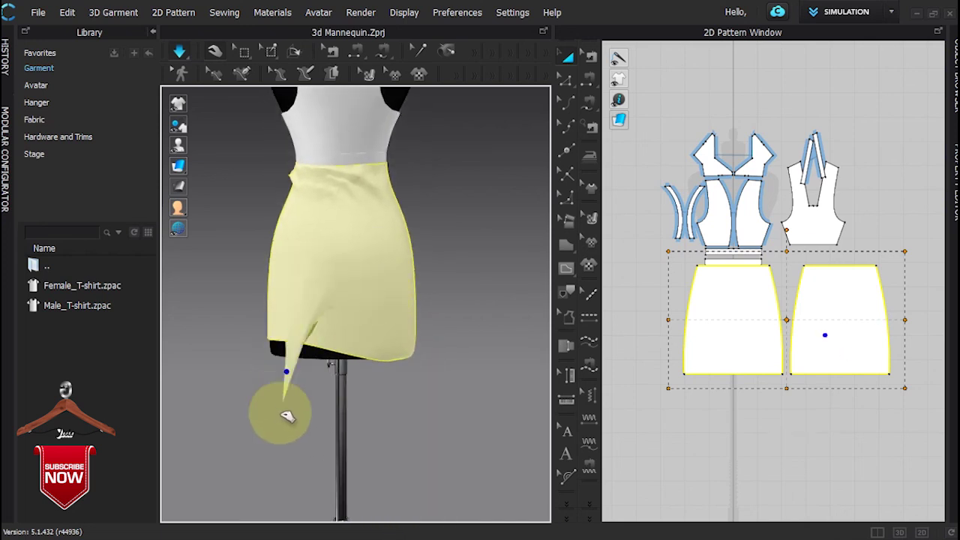
key("ctrl+z")
Step: Lengthen the front and back skirt pieces together in the 2D layout and restart the simulation
left_click(728, 343)
left_click(807, 331, "shift")
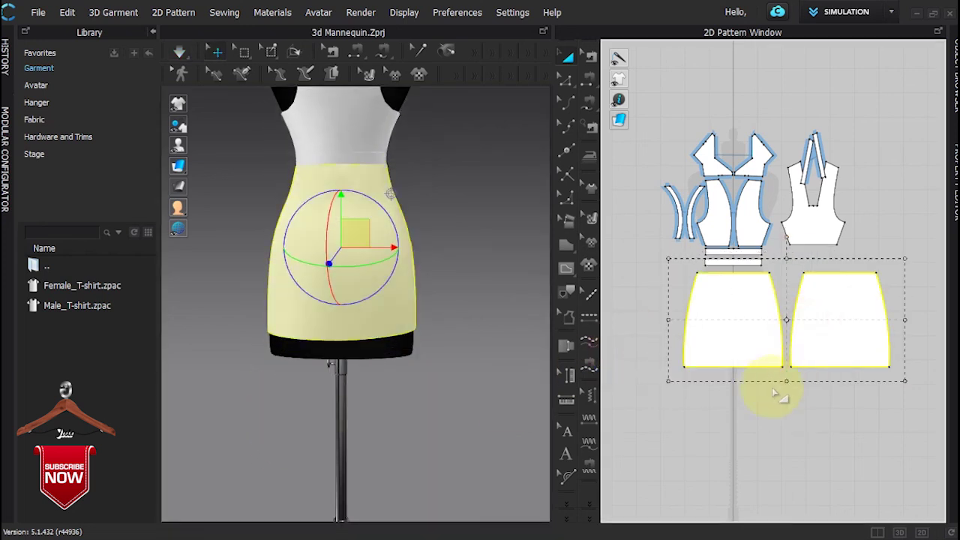
left_click_drag(785, 394, 785, 395)
key("space")
Step: Pull the lengthened skirt down on the back and side of the mannequin to smooth its drape
left_click_drag(389, 321, 388, 471)
left_click_drag(370, 243, 384, 401)
left_click_drag(340, 287, 334, 447)
left_click_drag(381, 351, 378, 475)
left_click_drag(273, 339, 270, 441)
right_click_drag(264, 355, 327, 343)
left_click_drag(225, 349, 214, 446)
Step: Pull the front of the lengthened skirt down to straighten its hem over the mannequin
right_click_drag(248, 285, 505, 272)
left_click_drag(276, 345, 257, 524)
middle_click_drag(262, 430, 333, 219)
left_click_drag(324, 245, 326, 510)
right_click_drag(397, 264, 372, 270)
left_click_drag(326, 246, 323, 539)
left_click_drag(342, 224, 330, 525)
left_click_drag(289, 214, 373, 395)
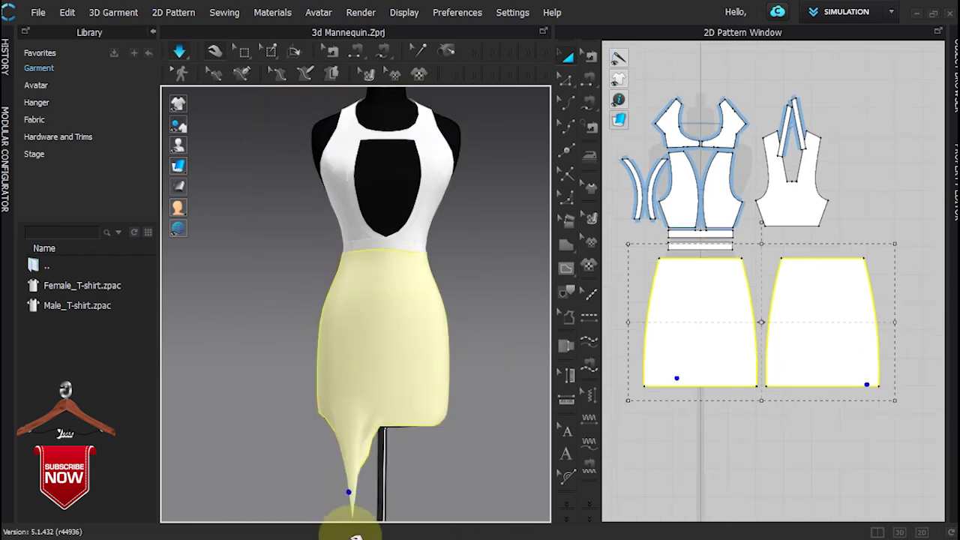
left_click(404, 427)
left_click(448, 418)
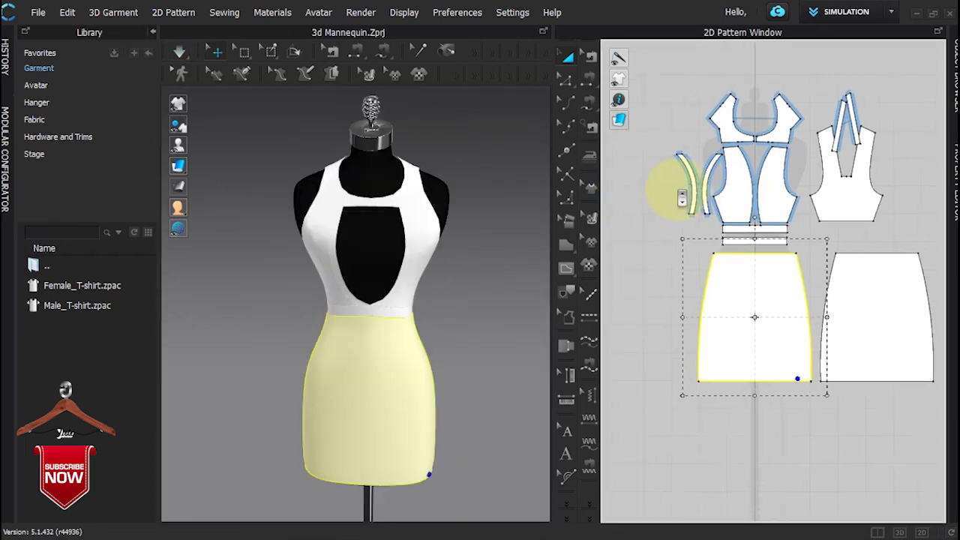